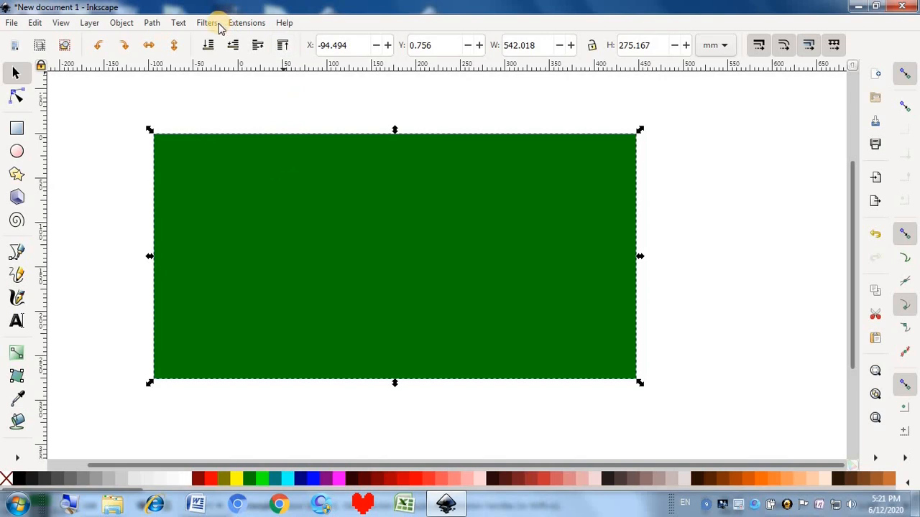
{"action": "left_click", "coordinate": [218, 25]}
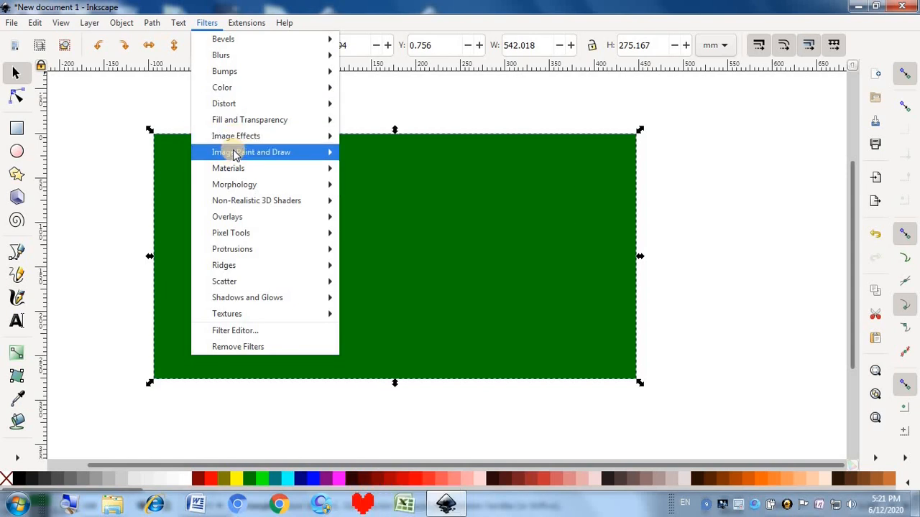
{"action": "mouse_move", "coordinate": [235, 155]}
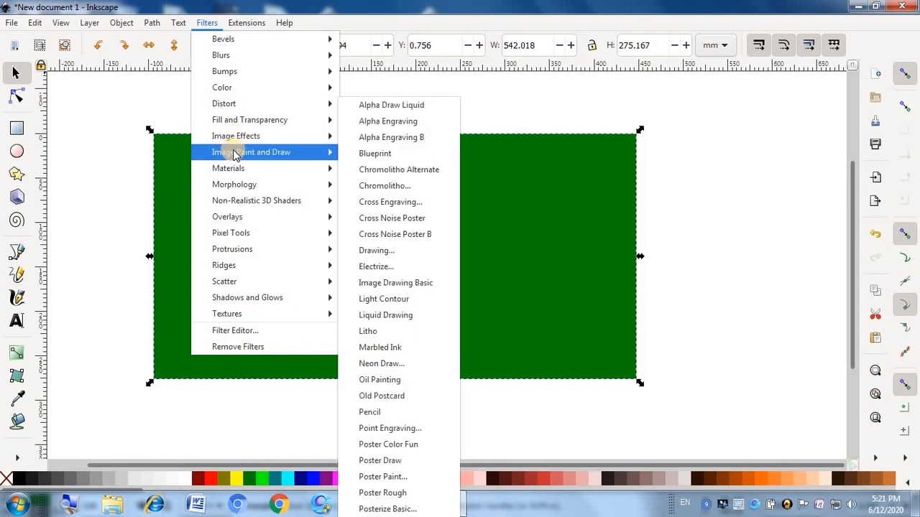
{"action": "left_click", "coordinate": [378, 93]}
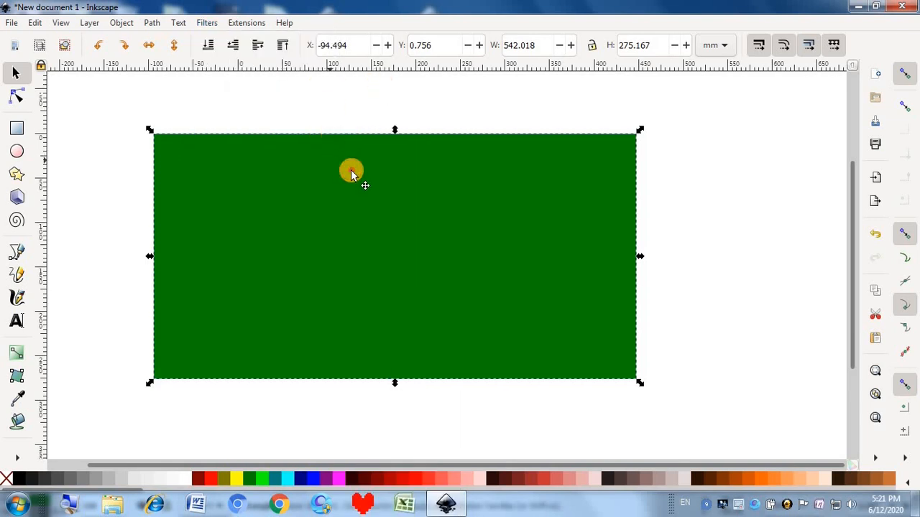
Move the green rectangle slightly down and to the right, to about X -74 mm, Y 9 mm
{"action": "left_click_drag", "start_coordinate": [349, 170], "coordinate": [367, 178]}
Apply the Age image effect to the green rectangle and undo it
{"action": "left_click", "coordinate": [213, 24]}
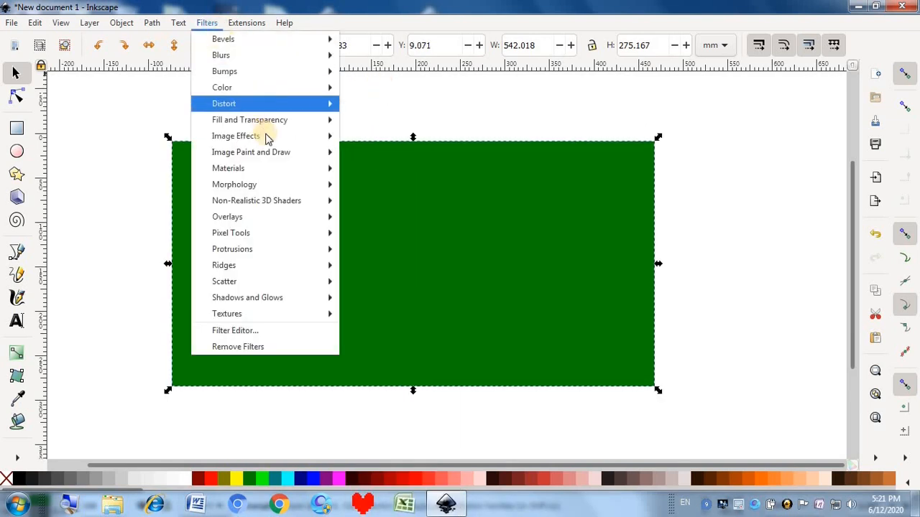
{"action": "mouse_move", "coordinate": [265, 136]}
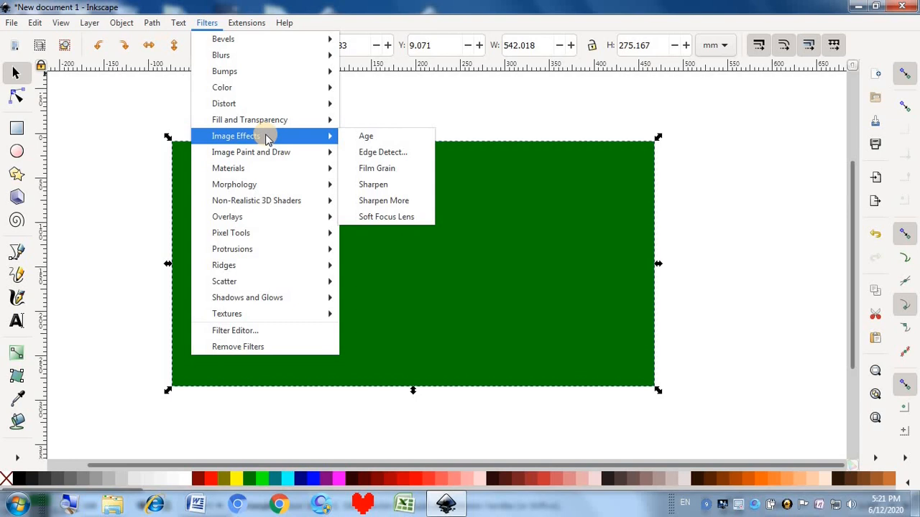
{"action": "left_click", "coordinate": [363, 142]}
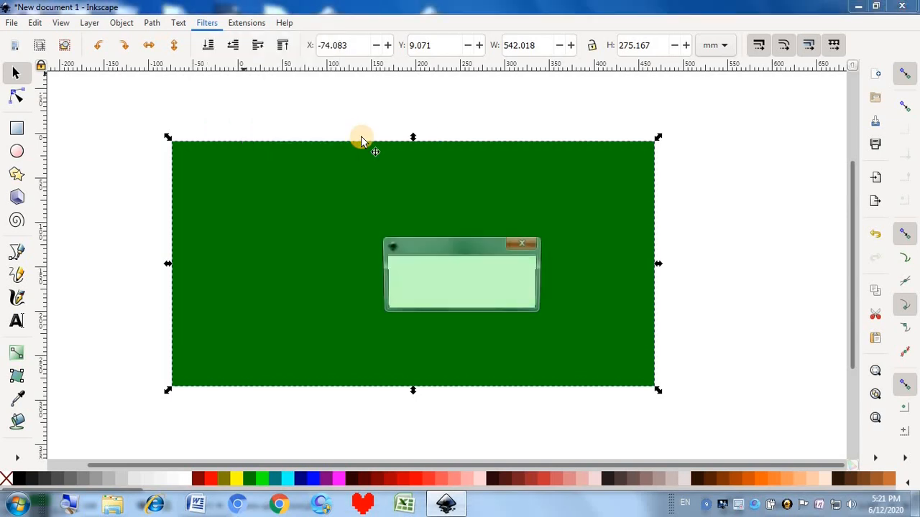
{"action": "left_click", "coordinate": [106, 178]}
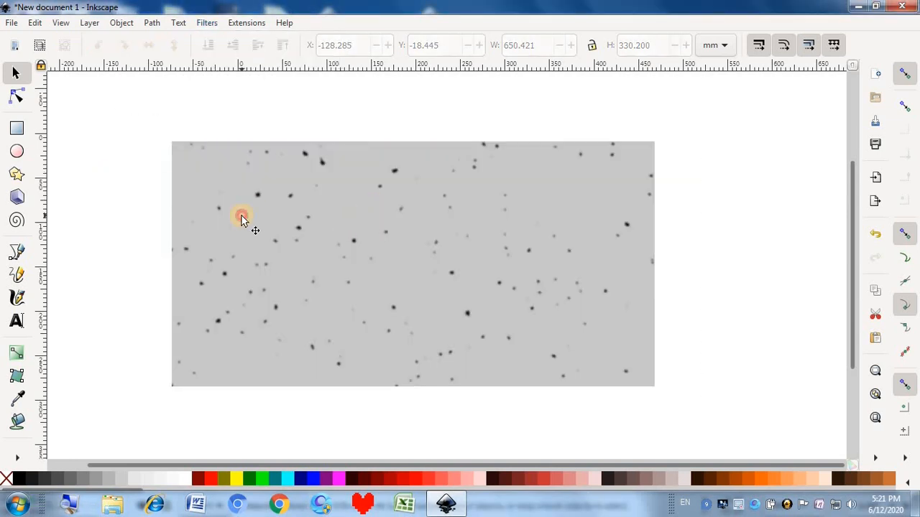
{"action": "left_click", "coordinate": [243, 213]}
{"action": "key", "text": "ctrl+z"}
Start the Edge Detect image effect on the green rectangle, with live preview enabled and the level set to 37.8
{"action": "left_click", "coordinate": [209, 24]}
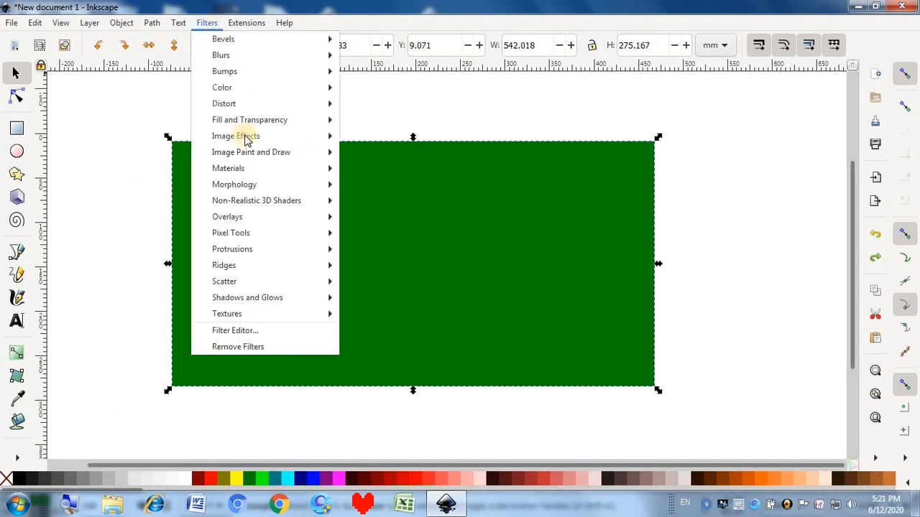
{"action": "mouse_move", "coordinate": [248, 136]}
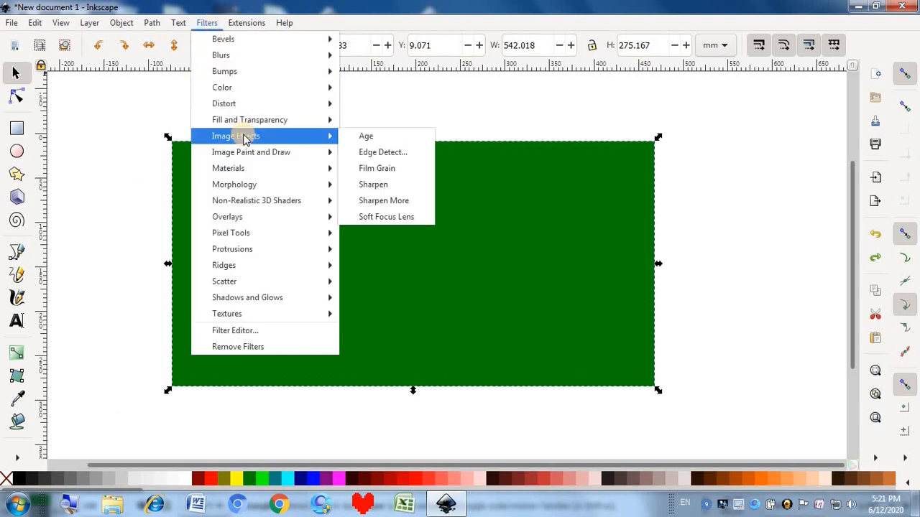
{"action": "left_click", "coordinate": [371, 154]}
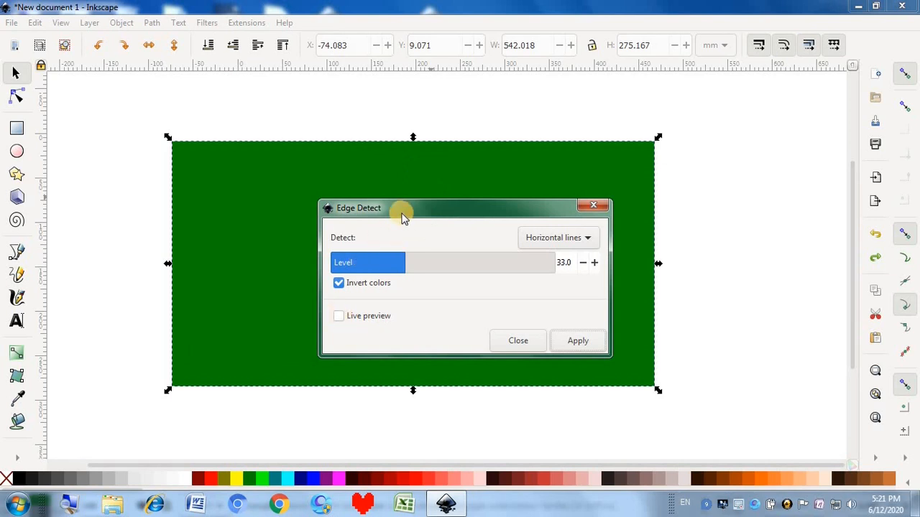
{"action": "left_click_drag", "start_coordinate": [404, 209], "coordinate": [479, 194]}
{"action": "left_click", "coordinate": [415, 301]}
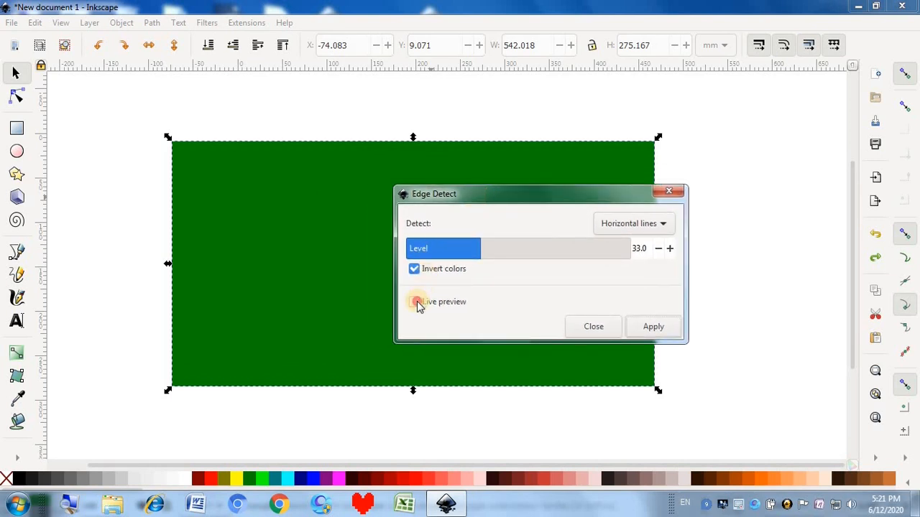
{"action": "left_click_drag", "start_coordinate": [462, 242], "coordinate": [492, 245]}
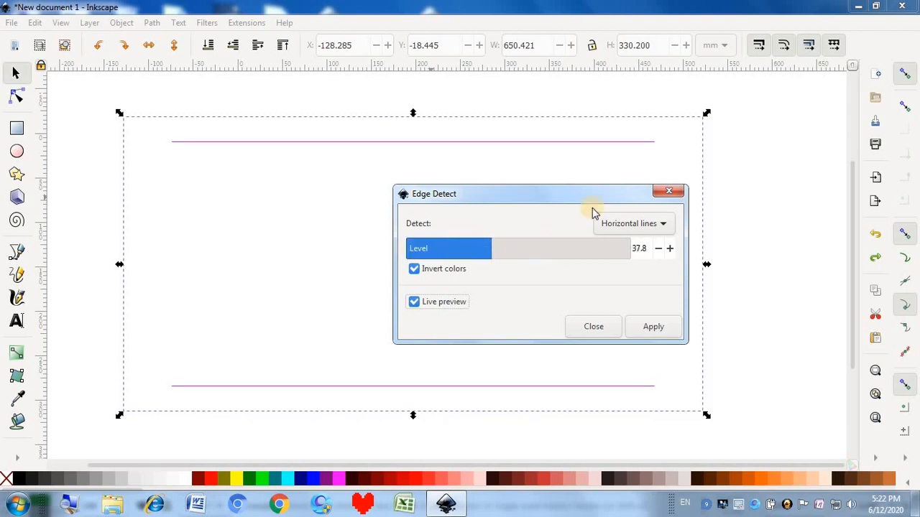
Preview edge detection with vertical lines and again with horizontal lines, and toggle the Invert colors option
{"action": "left_click", "coordinate": [659, 225]}
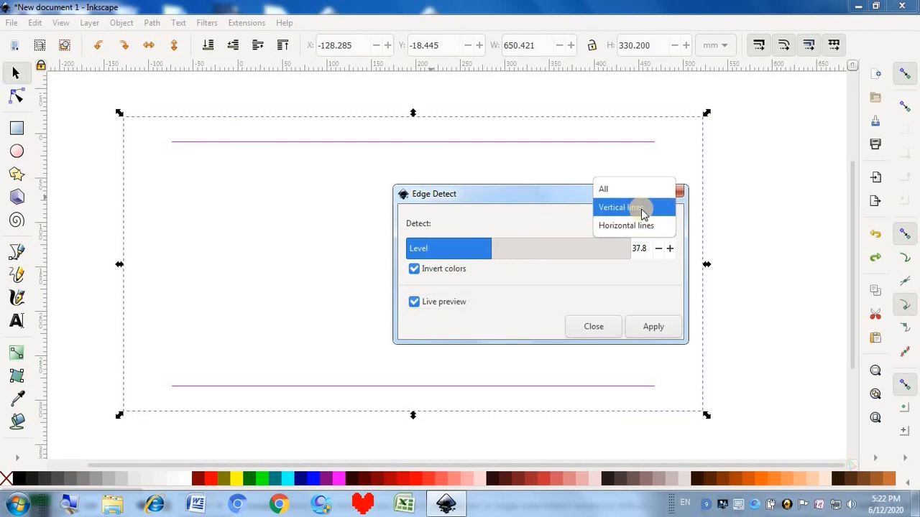
{"action": "left_click", "coordinate": [641, 209]}
{"action": "left_click", "coordinate": [655, 225]}
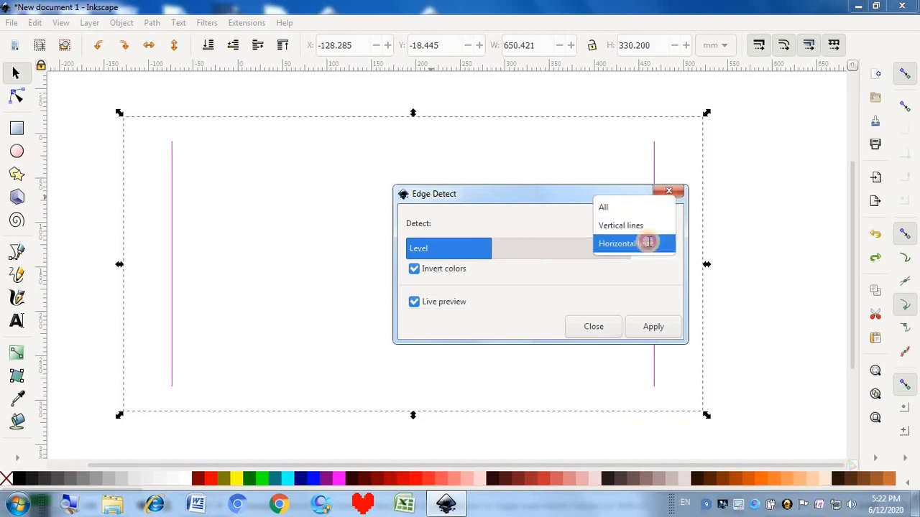
{"action": "left_click", "coordinate": [647, 243]}
{"action": "left_click", "coordinate": [415, 270]}
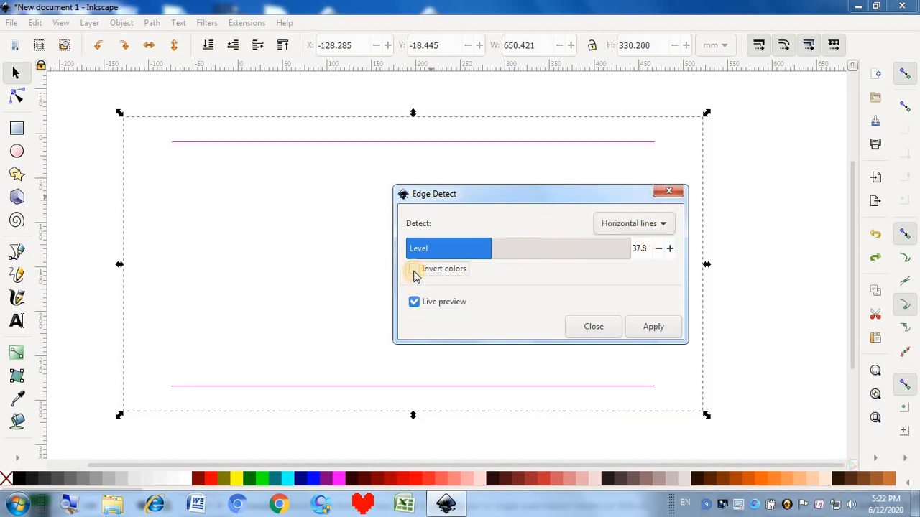
Apply Edge Detect with detection set to All and colors inverted, and undo the effect
{"action": "left_click", "coordinate": [667, 226]}
{"action": "left_click", "coordinate": [652, 189]}
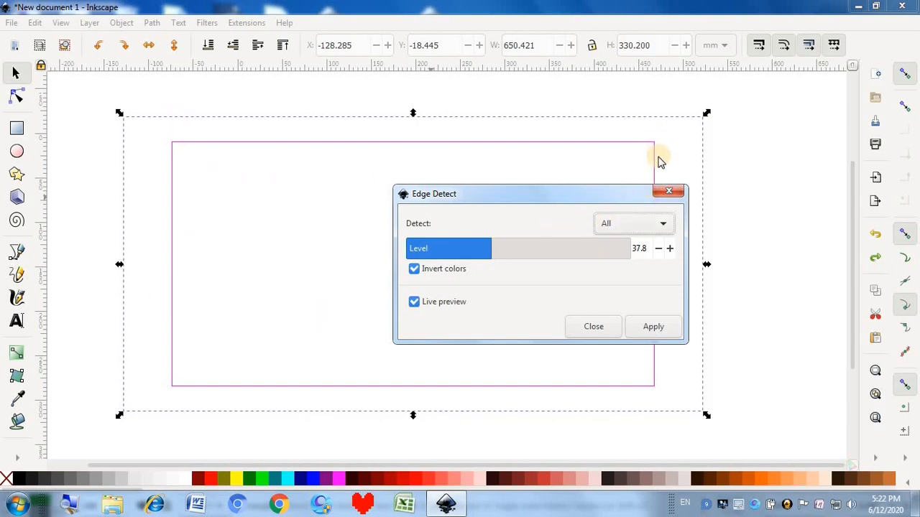
{"action": "left_click", "coordinate": [645, 325]}
{"action": "left_click", "coordinate": [669, 190]}
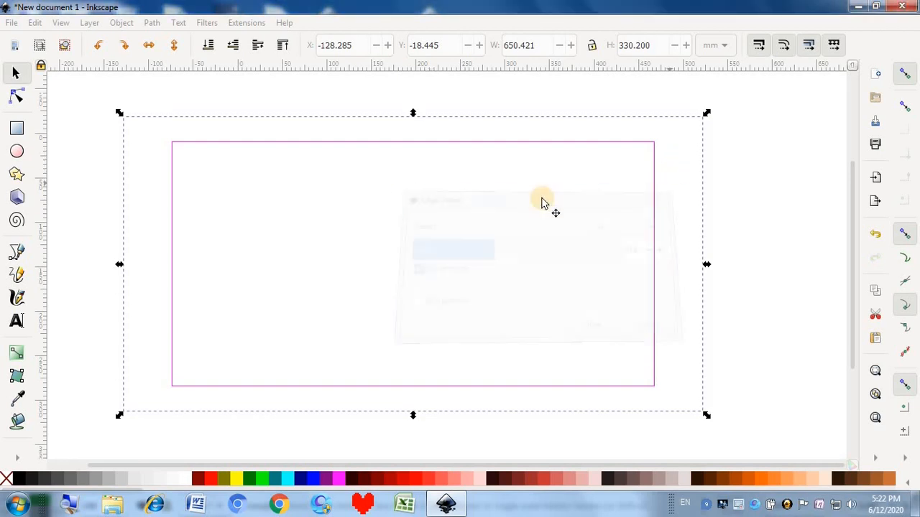
{"action": "key", "text": "ctrl+z"}
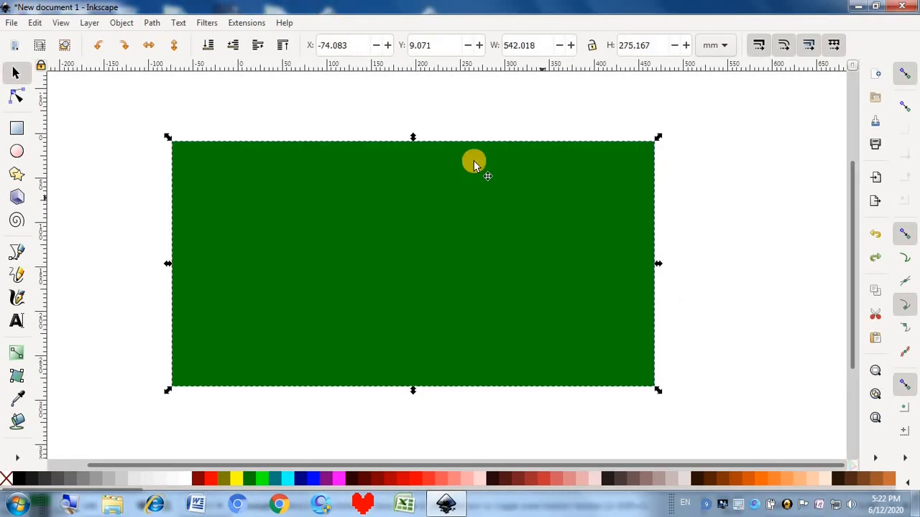
Apply the Film Grain image effect to the green rectangle and undo it
{"action": "left_click", "coordinate": [207, 25]}
{"action": "mouse_move", "coordinate": [270, 135]}
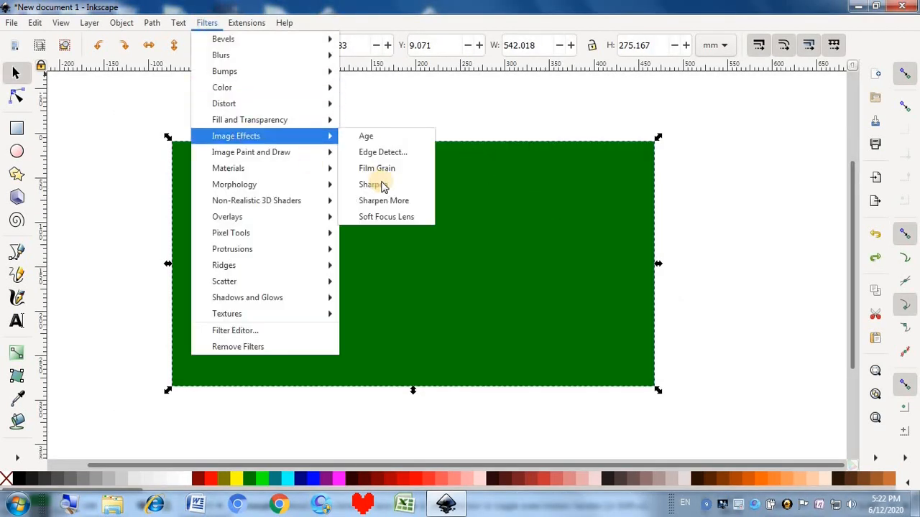
{"action": "left_click", "coordinate": [381, 170]}
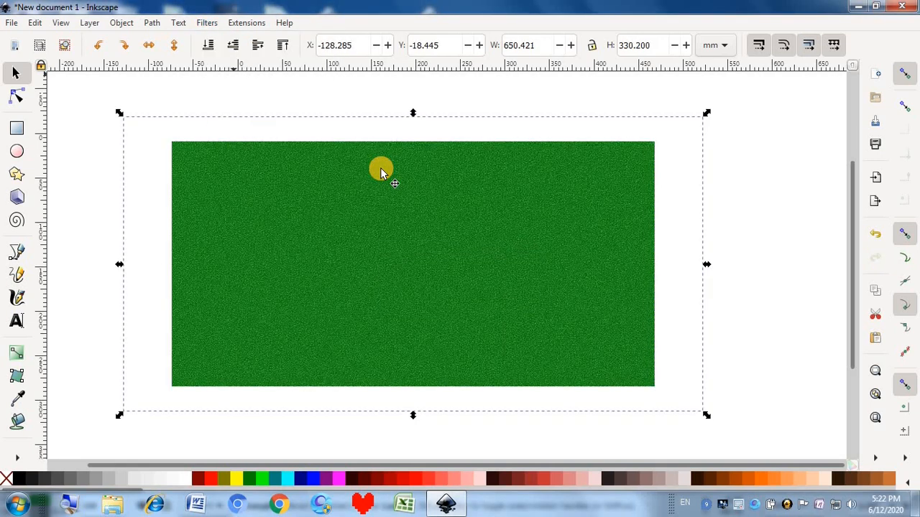
{"action": "key", "text": "ctrl+z"}
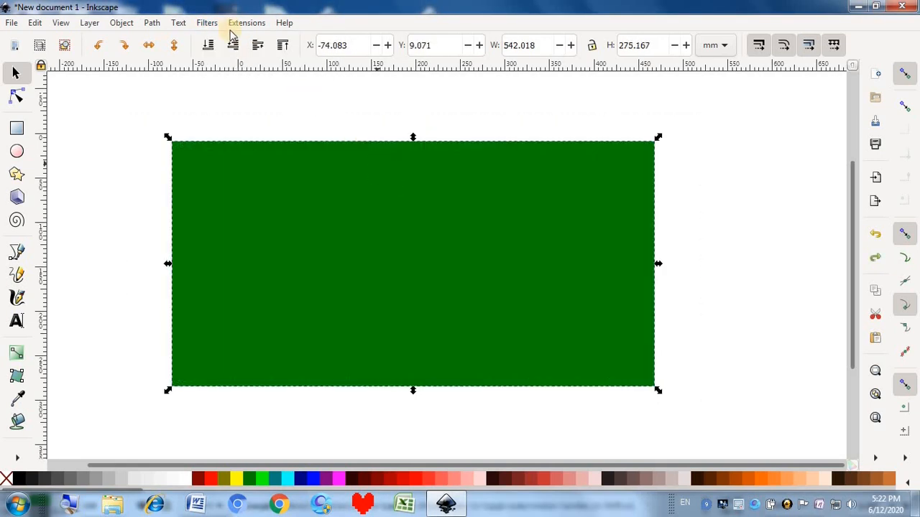
Apply the Sharpen image effect to the rectangle, compare it by undoing and redoing, and leave it undone
{"action": "left_click", "coordinate": [211, 26]}
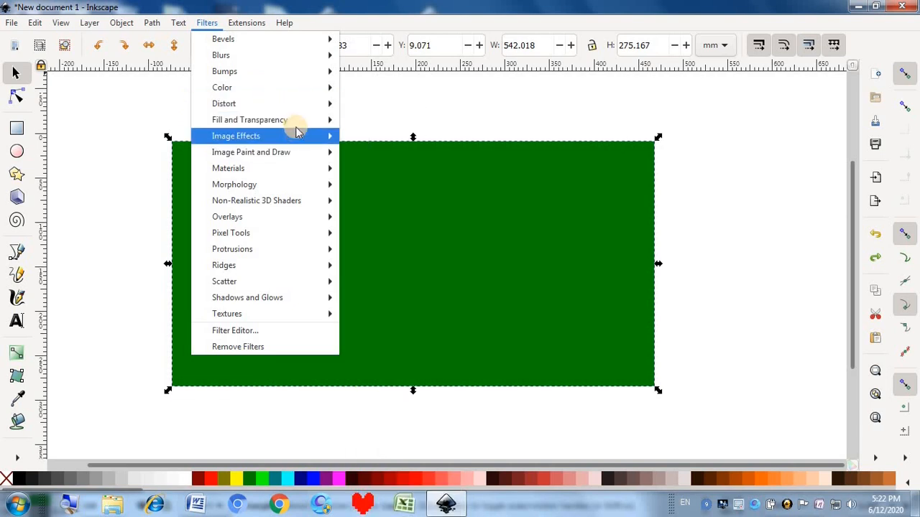
{"action": "mouse_move", "coordinate": [318, 137]}
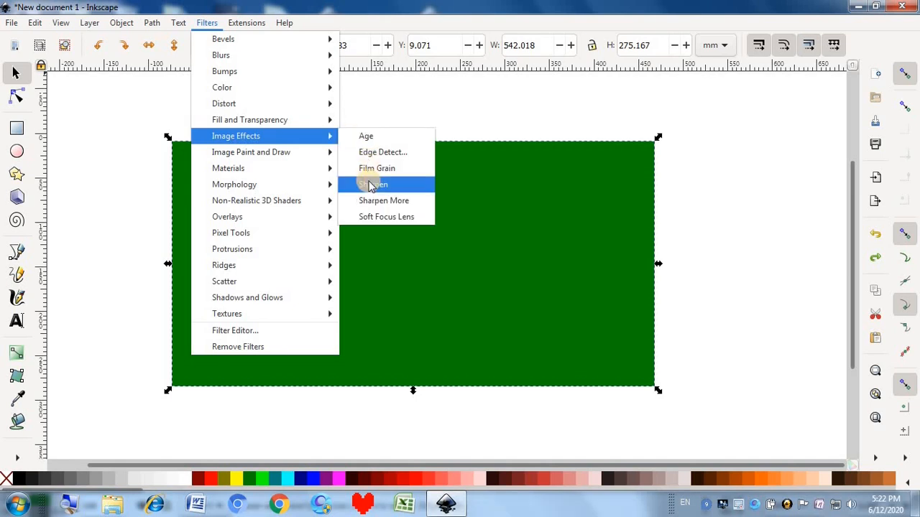
{"action": "left_click", "coordinate": [369, 184]}
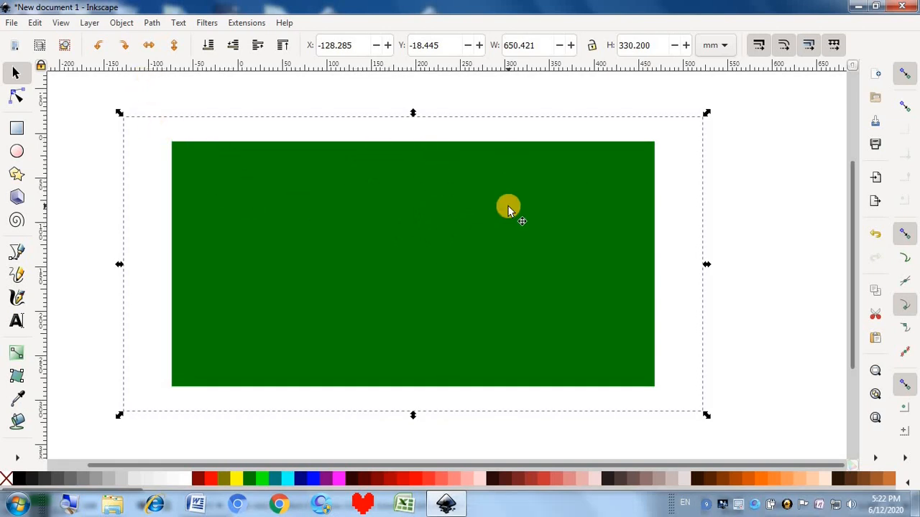
{"action": "key", "text": "ctrl+z"}
{"action": "key", "text": "ctrl+shift+z"}
{"action": "key", "text": "ctrl+z"}
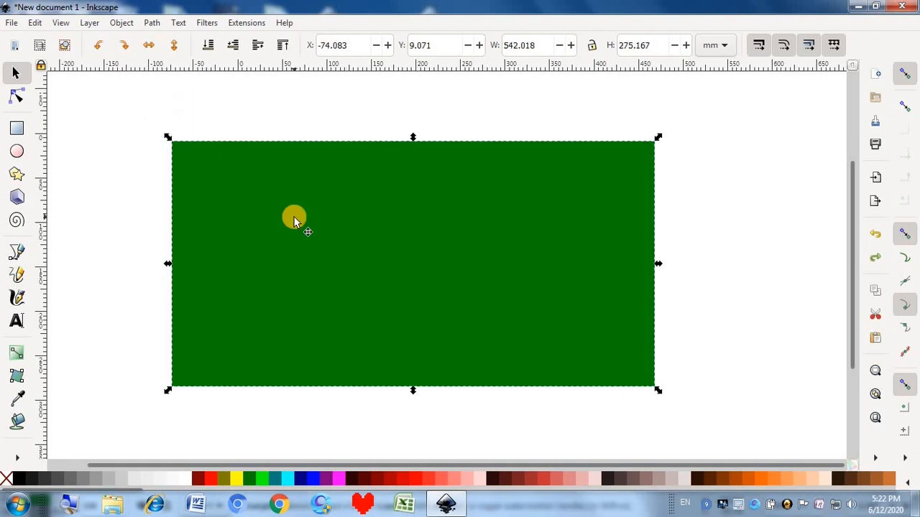
Apply the Sharpen More image effect to the green rectangle and undo it
{"action": "left_click", "coordinate": [207, 24]}
{"action": "mouse_move", "coordinate": [245, 142]}
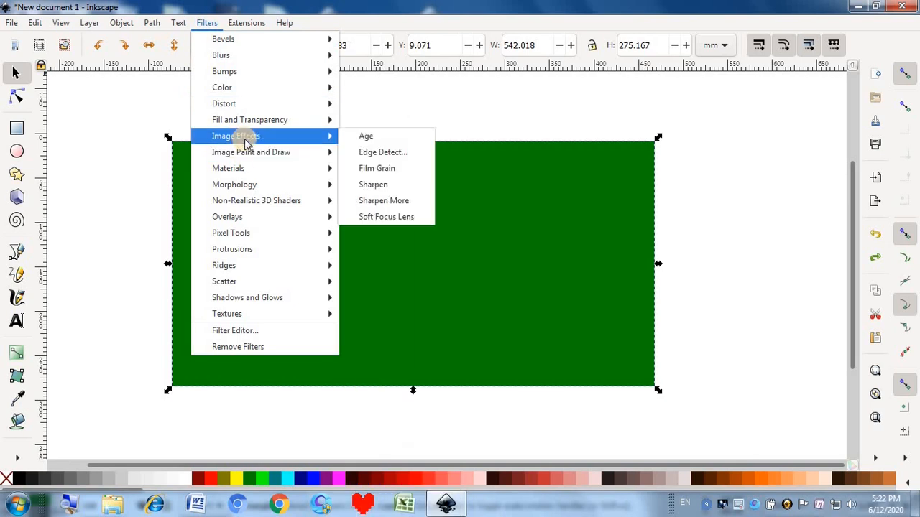
{"action": "left_click", "coordinate": [381, 200]}
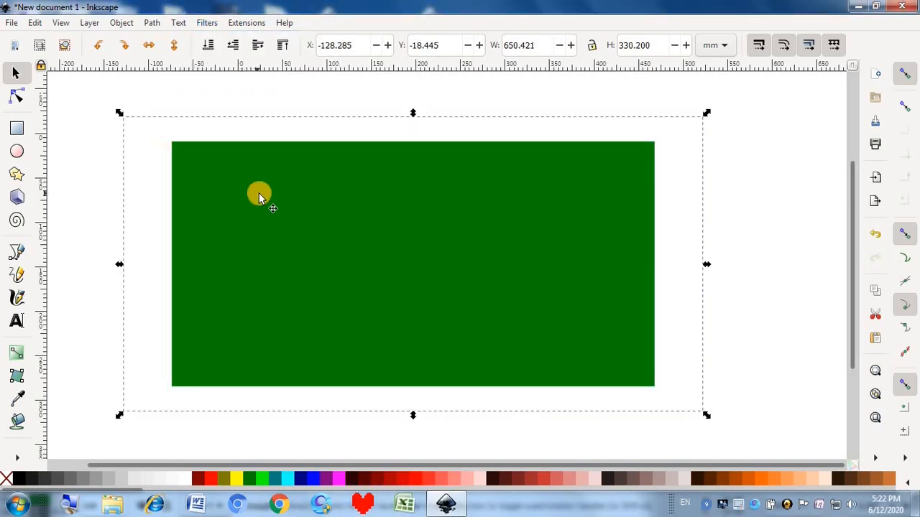
{"action": "key", "text": "ctrl+z"}
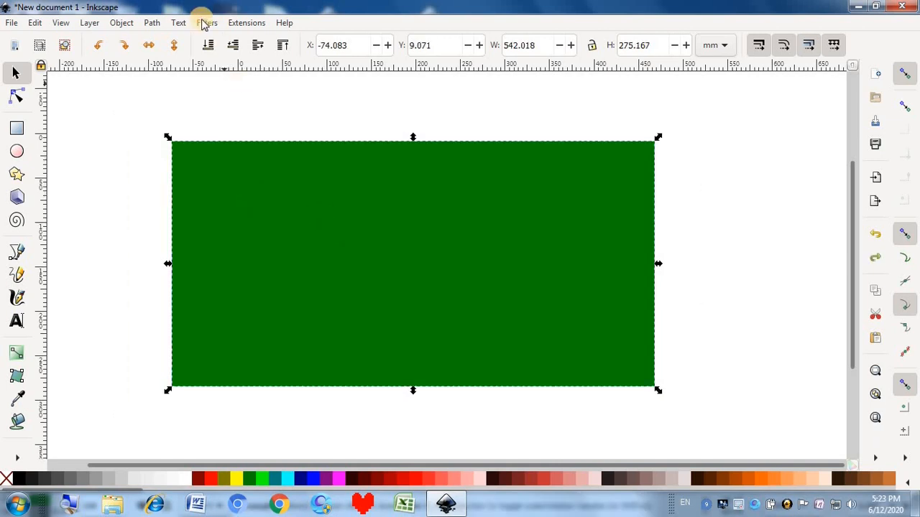
Apply the Soft Focus Lens image effect to the green rectangle and undo it
{"action": "left_click", "coordinate": [204, 23]}
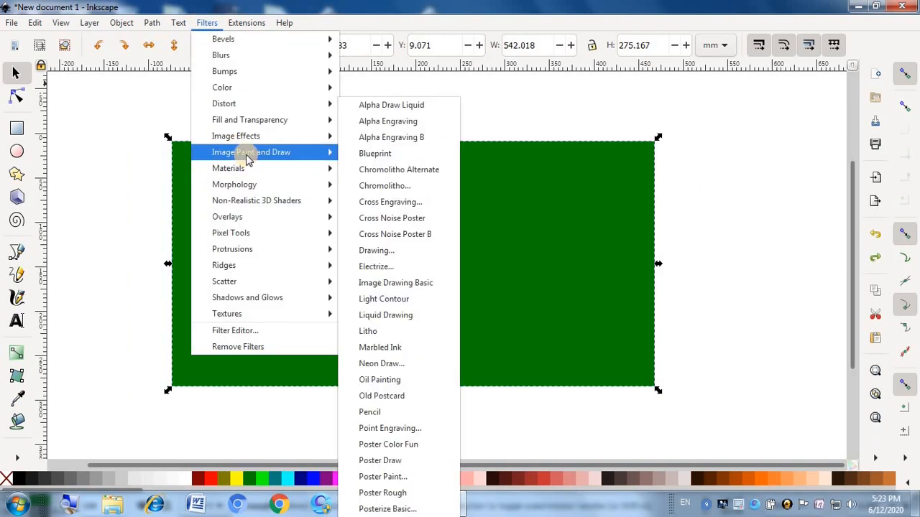
{"action": "mouse_move", "coordinate": [244, 140]}
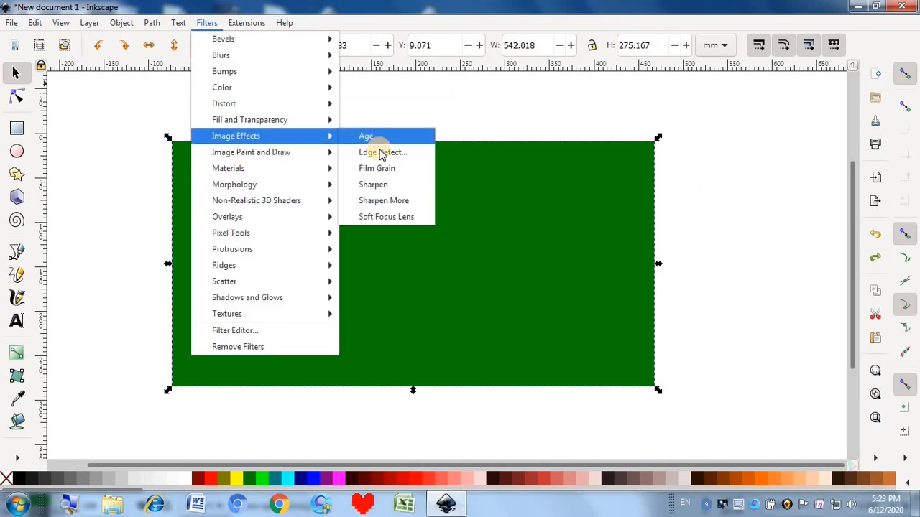
{"action": "left_click", "coordinate": [388, 218]}
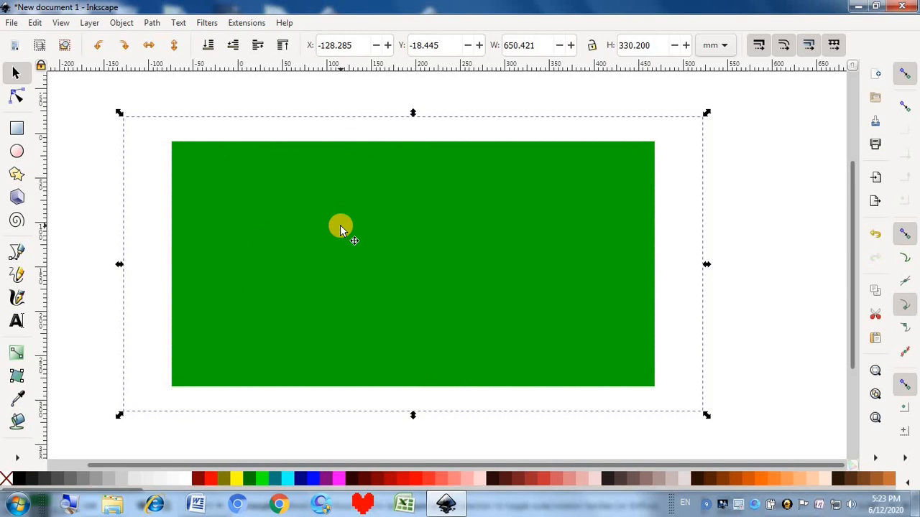
{"action": "key", "text": "ctrl+z"}
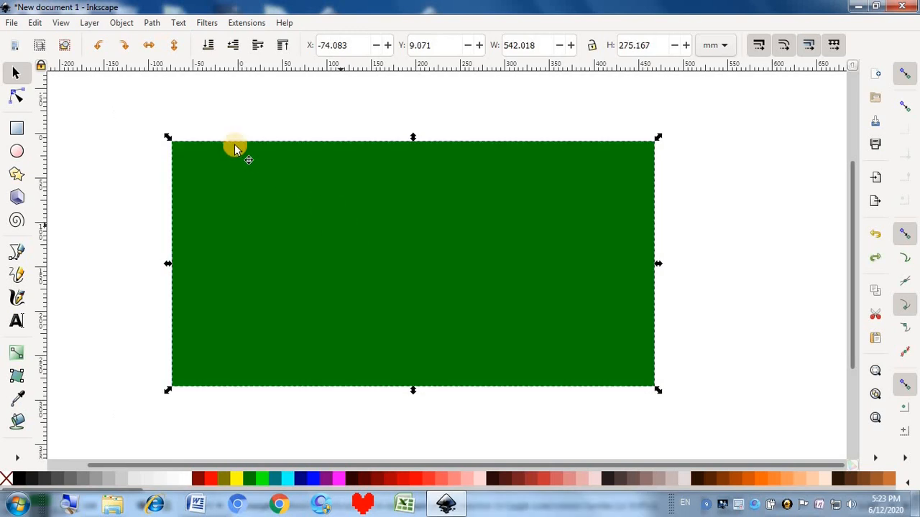
Apply the Alpha Draw Liquid filter from the Image Paint and Draw group to the green rectangle
{"action": "left_click", "coordinate": [207, 23]}
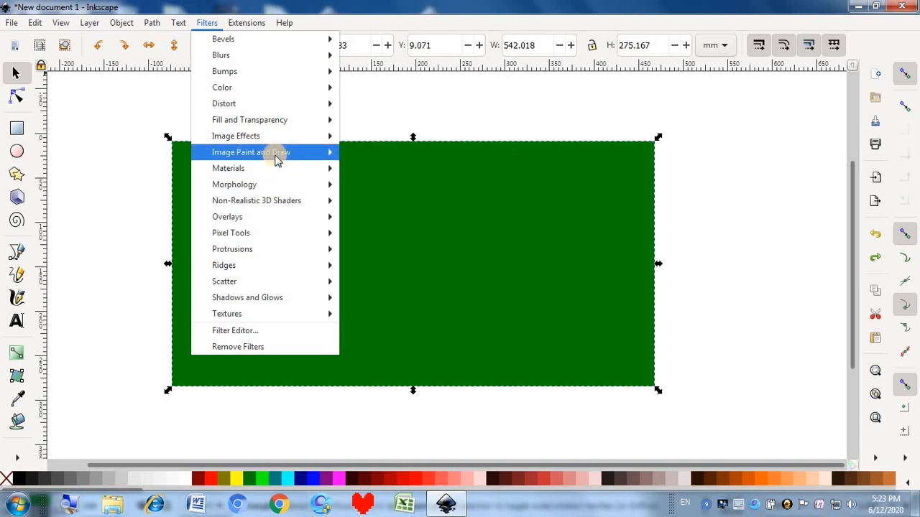
{"action": "mouse_move", "coordinate": [283, 157]}
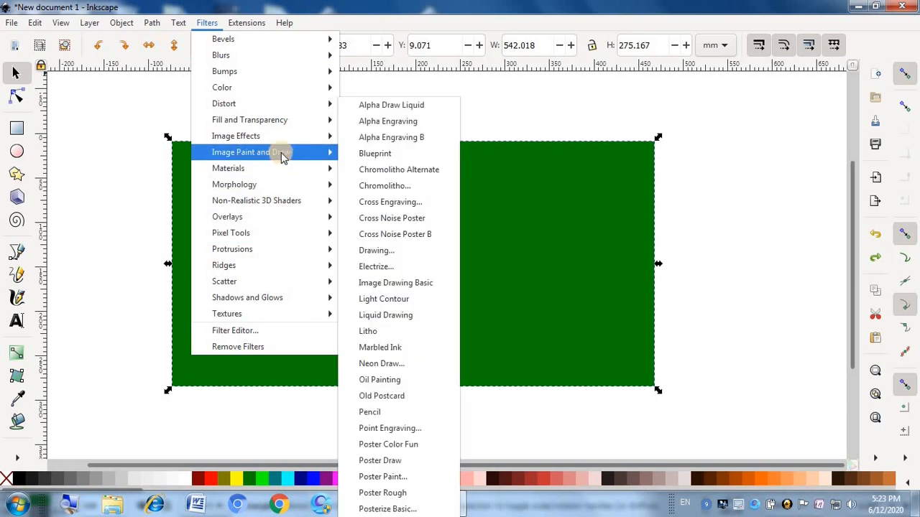
{"action": "left_click", "coordinate": [373, 106]}
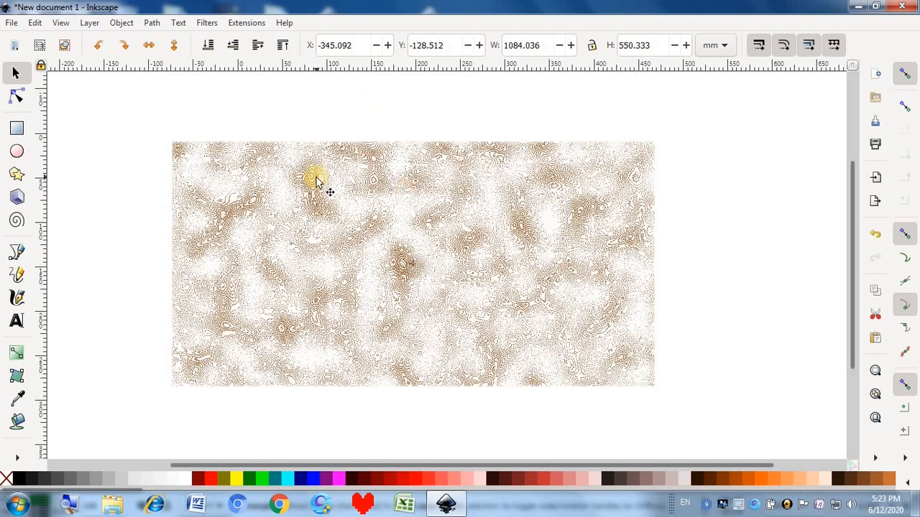
Undo the Alpha Draw Liquid filter, and apply and undo the Alpha Engraving filter on the green rectangle
{"action": "key", "text": "ctrl+z"}
{"action": "left_click", "coordinate": [208, 23]}
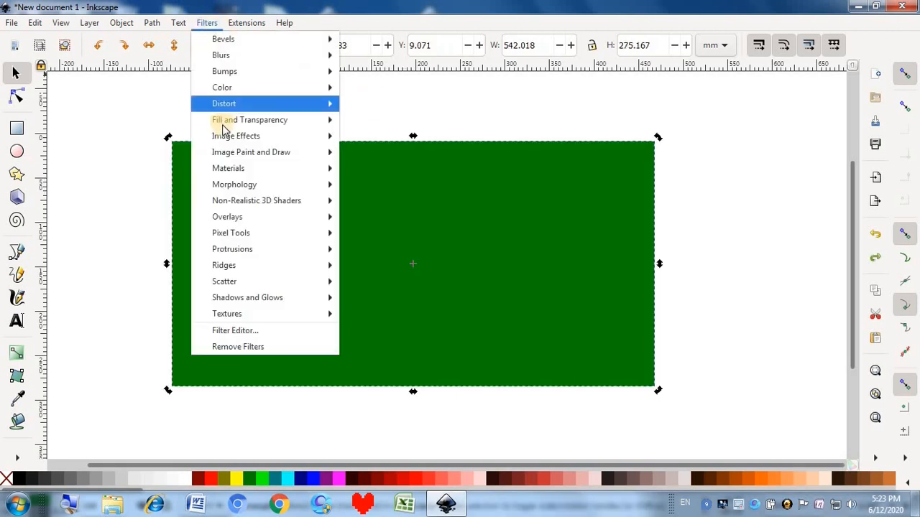
{"action": "mouse_move", "coordinate": [237, 146]}
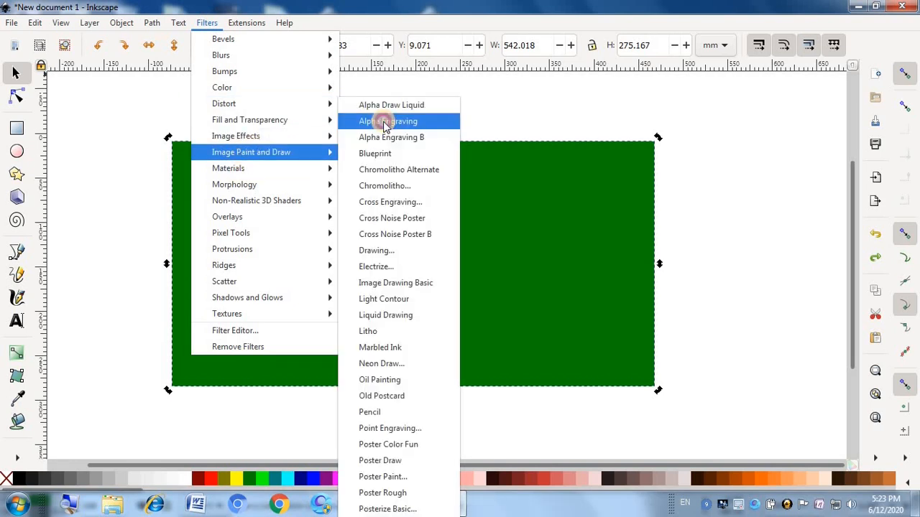
{"action": "left_click", "coordinate": [383, 121]}
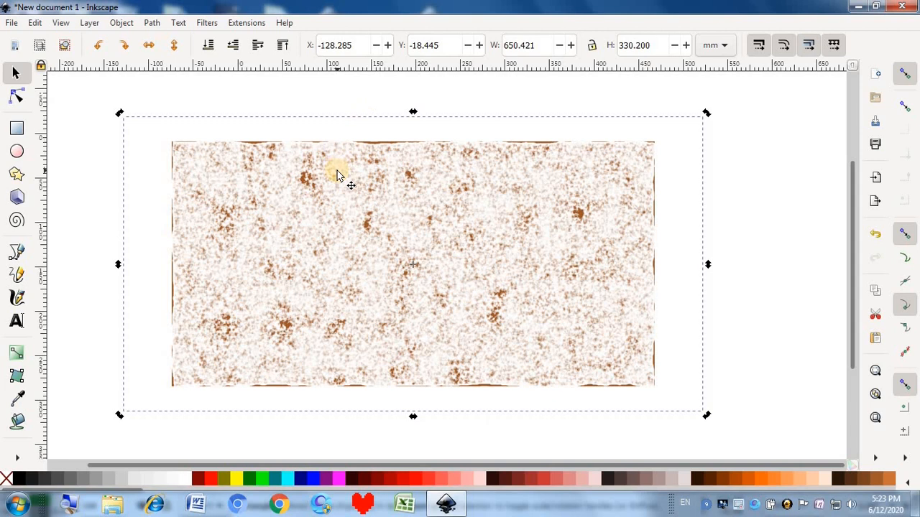
{"action": "key", "text": "ctrl+z"}
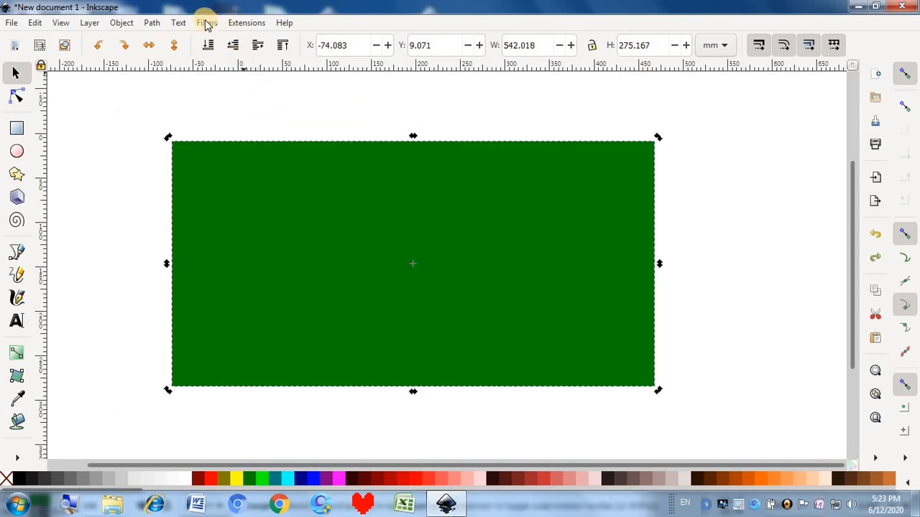
Apply the Alpha Engraving B filter from the Image Paint and Draw group to the rectangle and undo it
{"action": "left_click", "coordinate": [206, 23]}
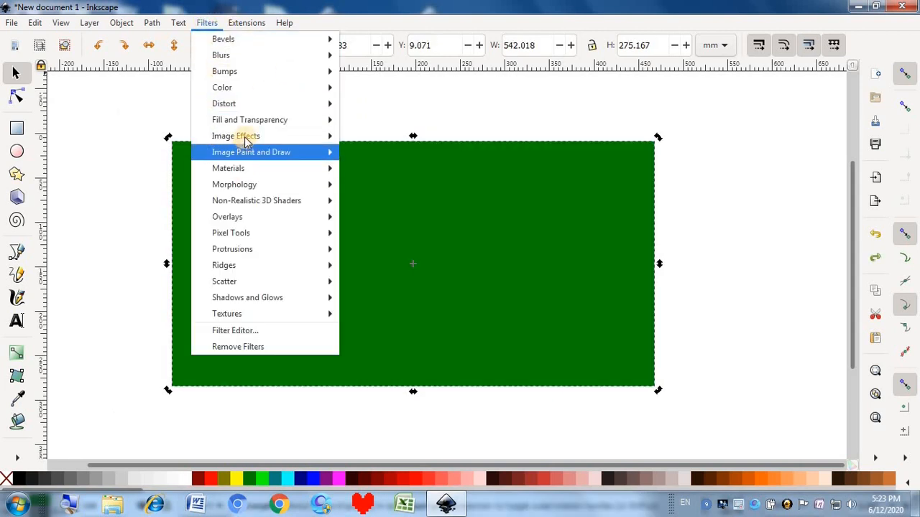
{"action": "mouse_move", "coordinate": [242, 135]}
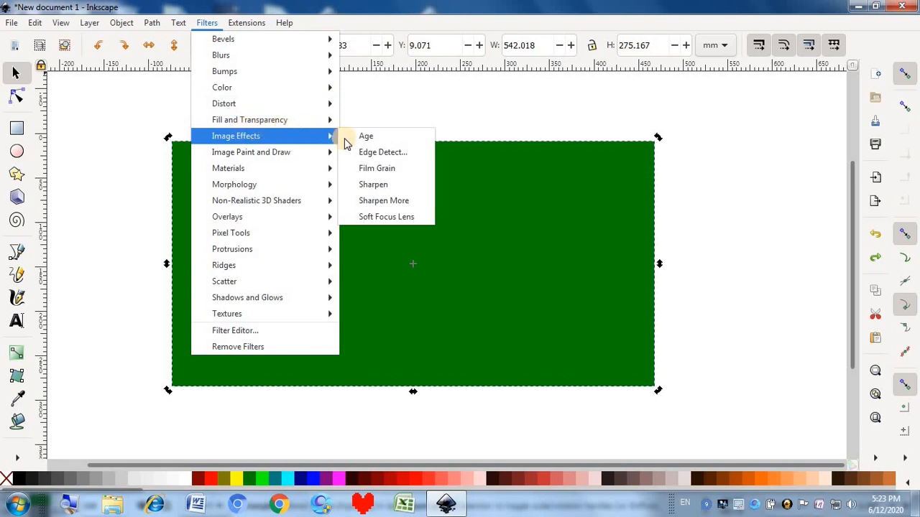
{"action": "mouse_move", "coordinate": [291, 151]}
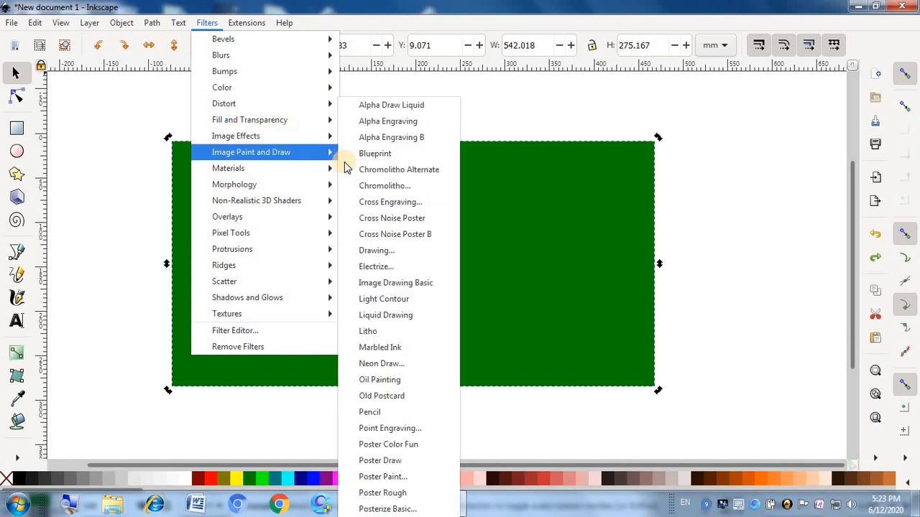
{"action": "left_click", "coordinate": [368, 141]}
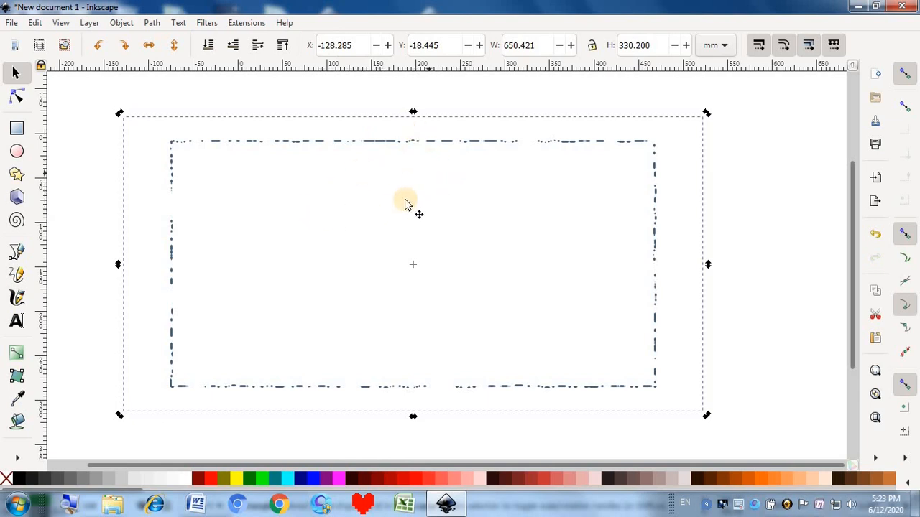
{"action": "key", "text": "ctrl+z"}
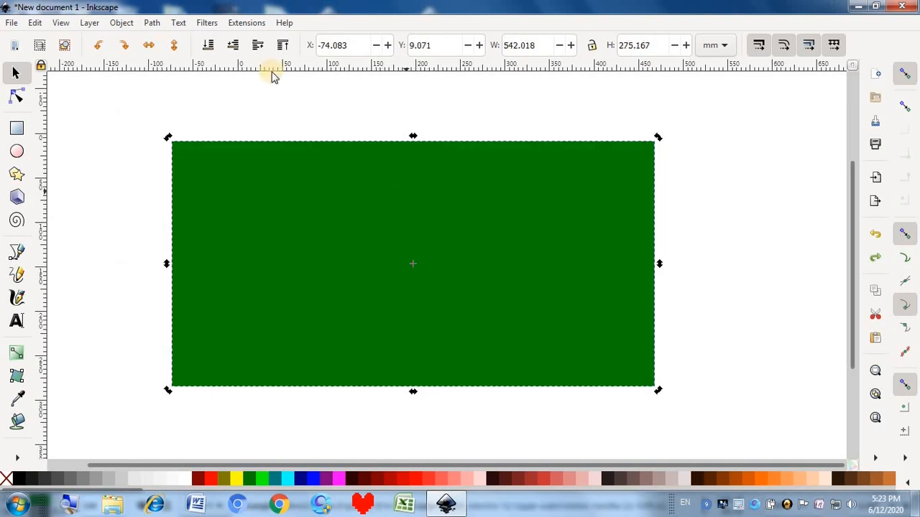
Apply the Blueprint filter from the Image Paint and Draw group to the green rectangle and undo it
{"action": "left_click", "coordinate": [206, 23]}
{"action": "mouse_move", "coordinate": [236, 153]}
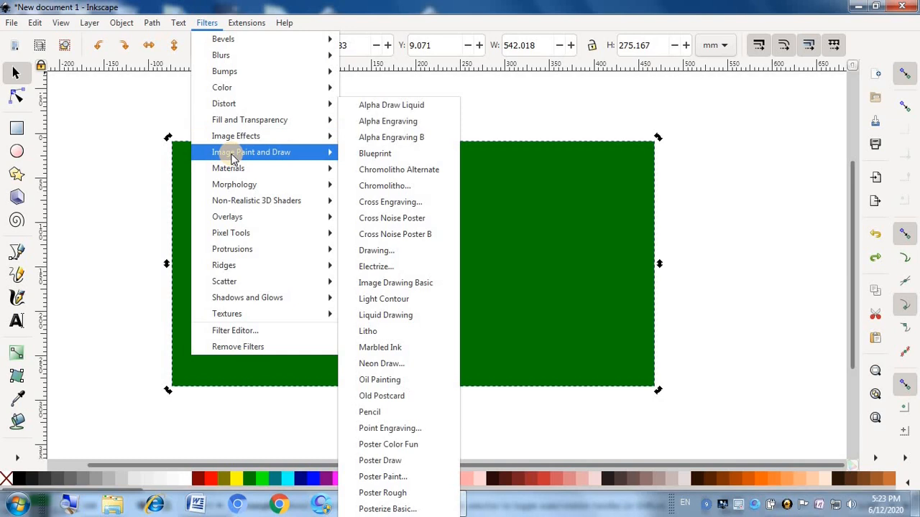
{"action": "left_click", "coordinate": [383, 155]}
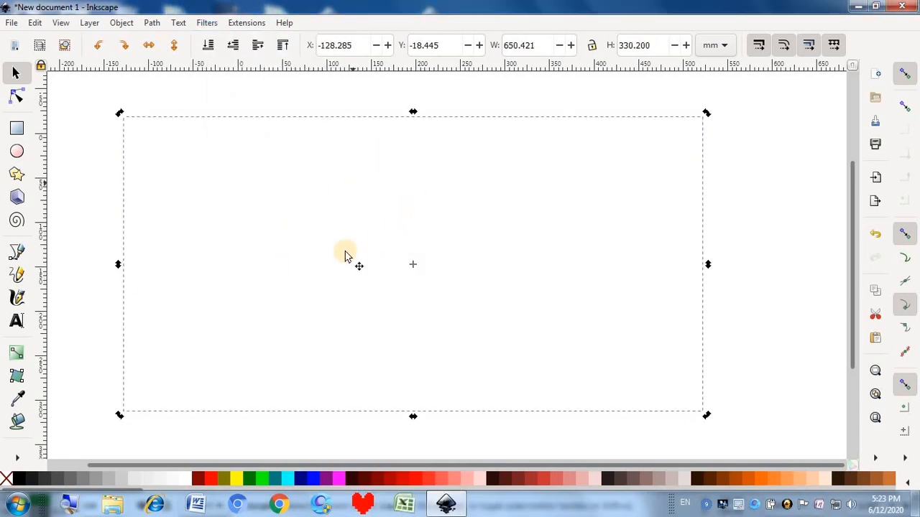
{"action": "key", "text": "ctrl+z"}
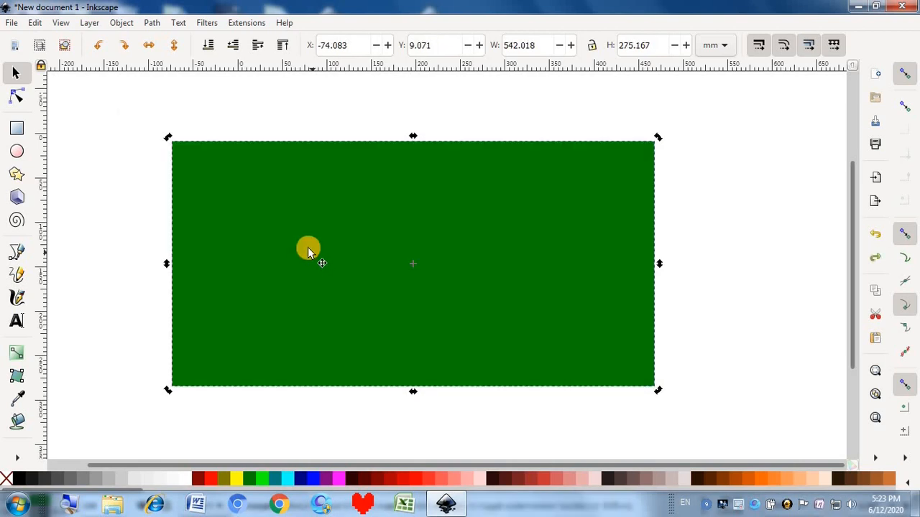
Apply the Chromolitho Alternate filter from the Image Paint and Draw group to the green rectangle and undo it
{"action": "left_click", "coordinate": [207, 22]}
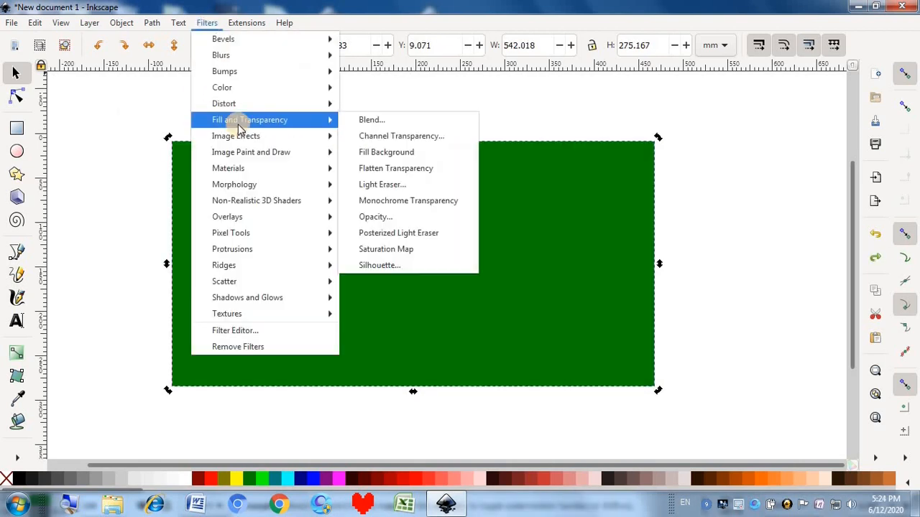
{"action": "mouse_move", "coordinate": [319, 153]}
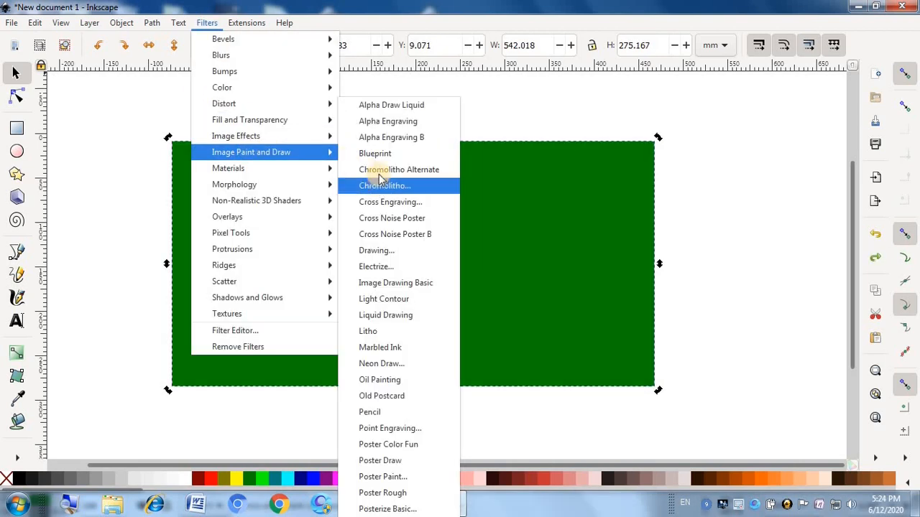
{"action": "left_click", "coordinate": [388, 173]}
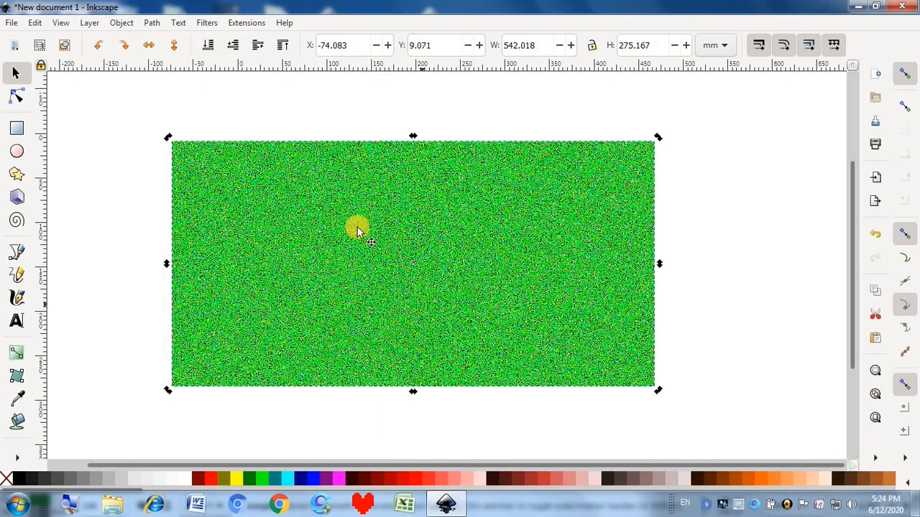
{"action": "key", "text": "ctrl+z"}
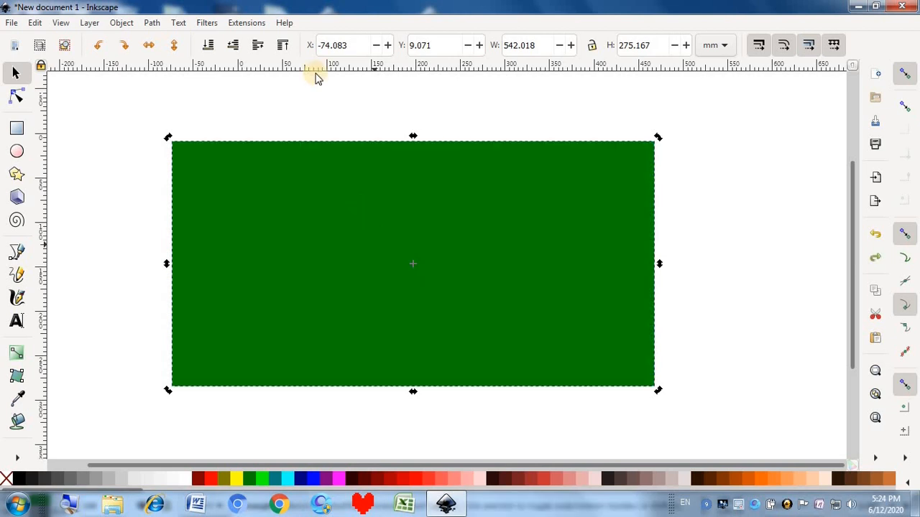
Open the Chromolitho filter's general options for the rectangle, uncover the artwork and enable the live preview
{"action": "left_click", "coordinate": [209, 24]}
{"action": "mouse_move", "coordinate": [242, 144]}
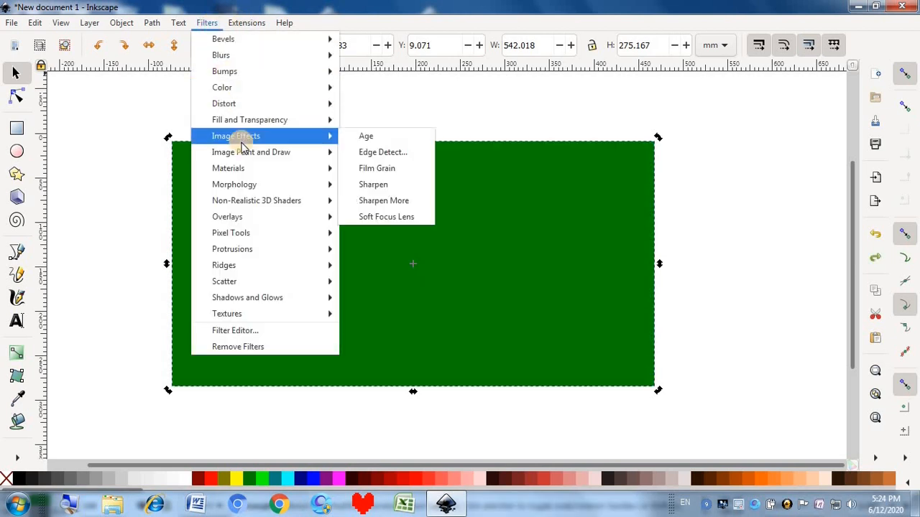
{"action": "mouse_move", "coordinate": [316, 151]}
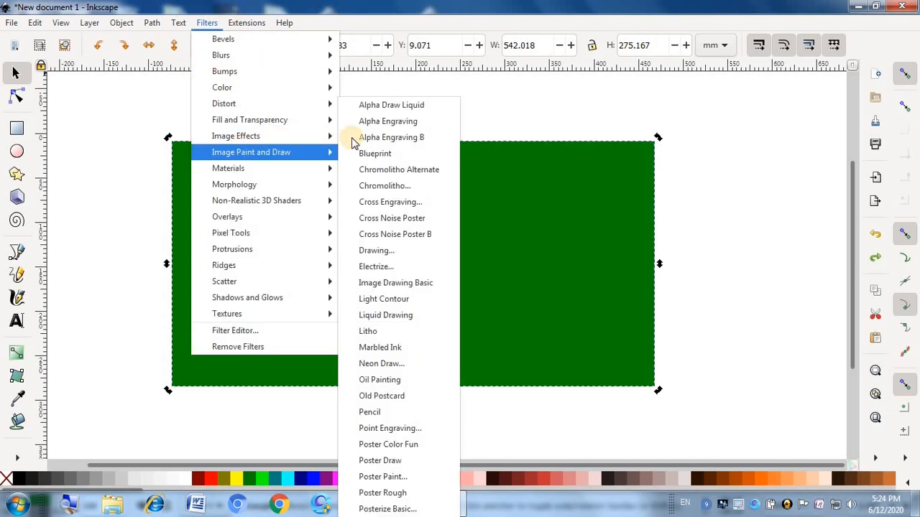
{"action": "left_click", "coordinate": [380, 185]}
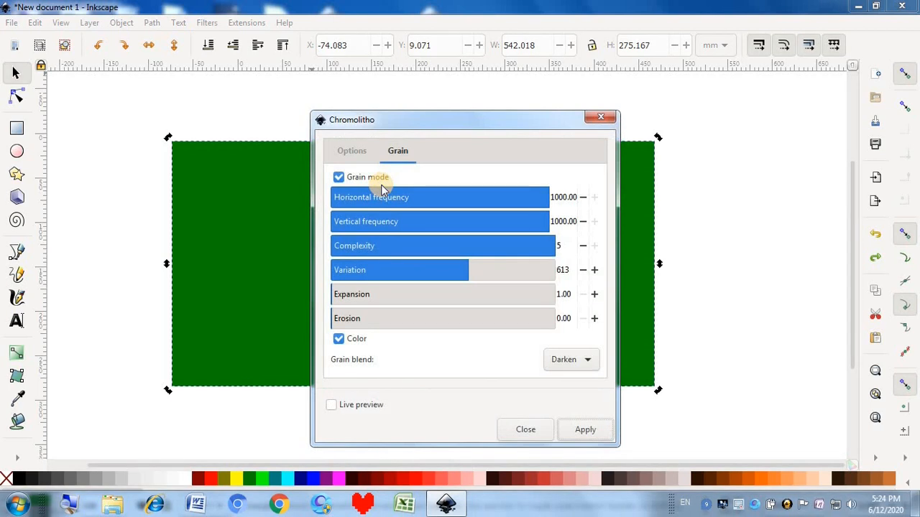
{"action": "left_click", "coordinate": [353, 152]}
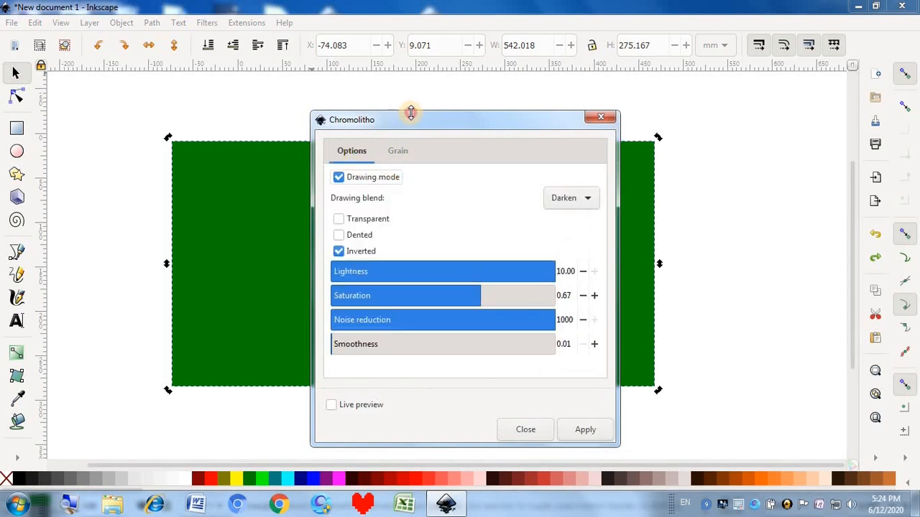
{"action": "left_click_drag", "start_coordinate": [439, 120], "coordinate": [670, 110]}
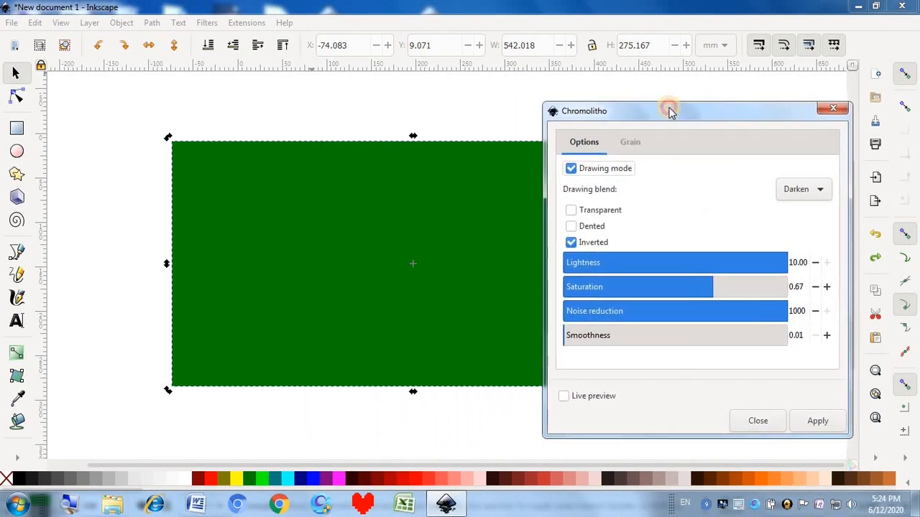
{"action": "left_click", "coordinate": [562, 398]}
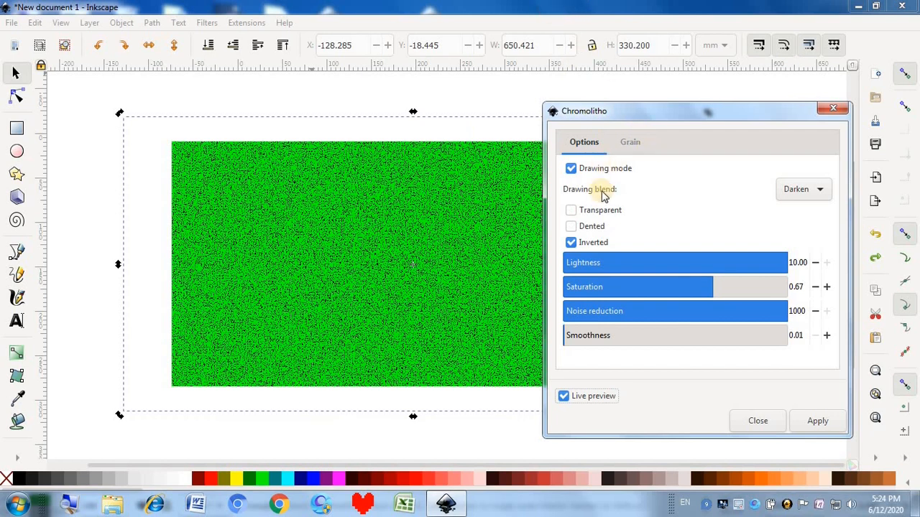
Enable the Transparent and Dented options of Chromolitho, and switch Drawing mode off and on again to compare
{"action": "left_click", "coordinate": [572, 210]}
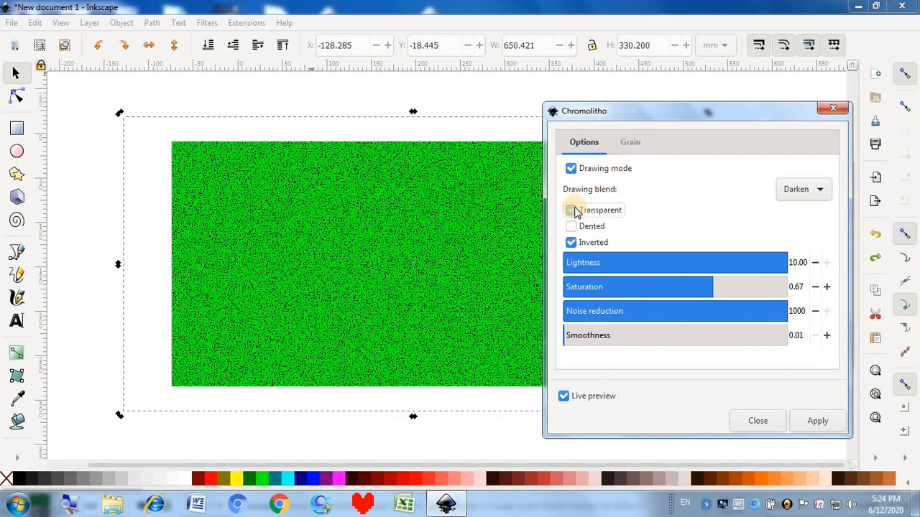
{"action": "left_click", "coordinate": [572, 227]}
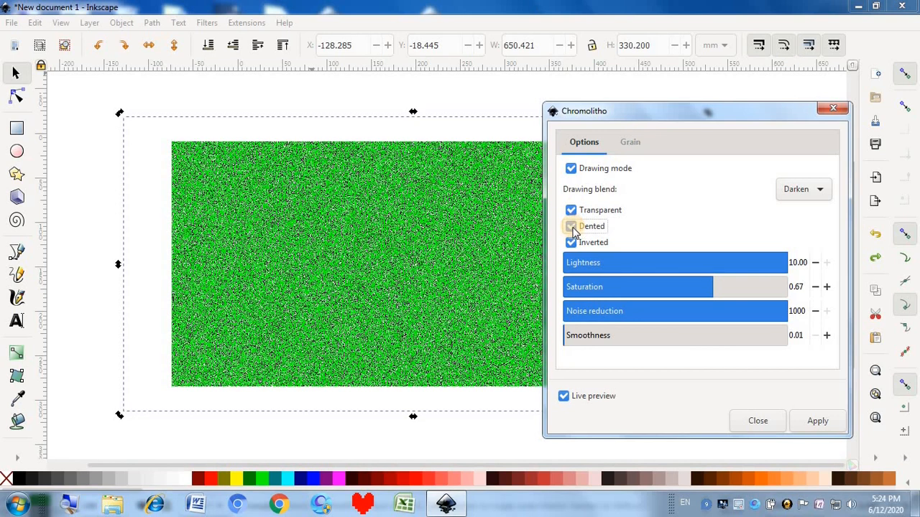
{"action": "left_click", "coordinate": [571, 243]}
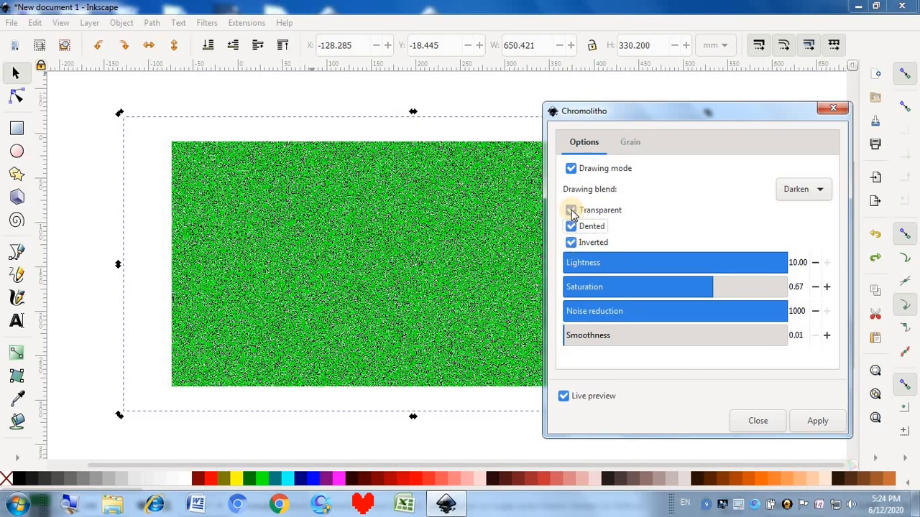
{"action": "left_click", "coordinate": [570, 172]}
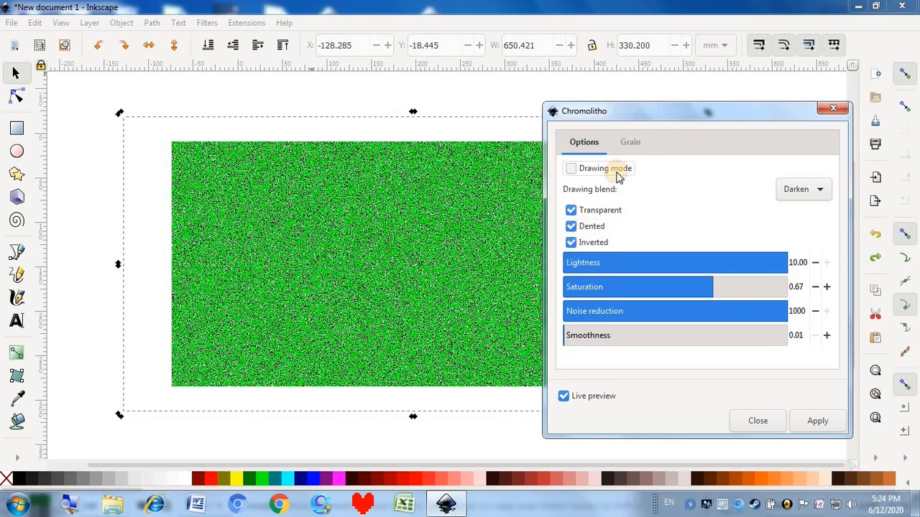
{"action": "left_click", "coordinate": [572, 169]}
Set the Chromolitho drawing blend to Normal, and switch Inverted off and on again to compare
{"action": "left_click", "coordinate": [820, 191]}
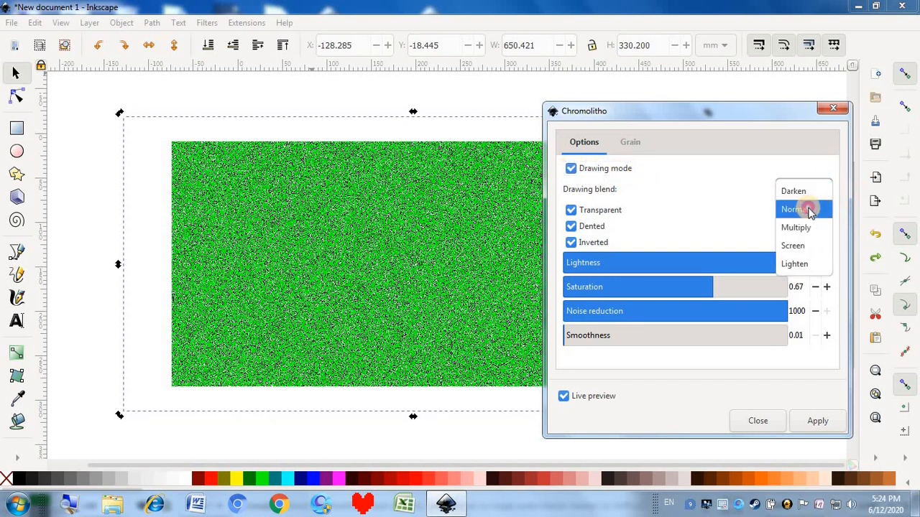
{"action": "left_click", "coordinate": [809, 209]}
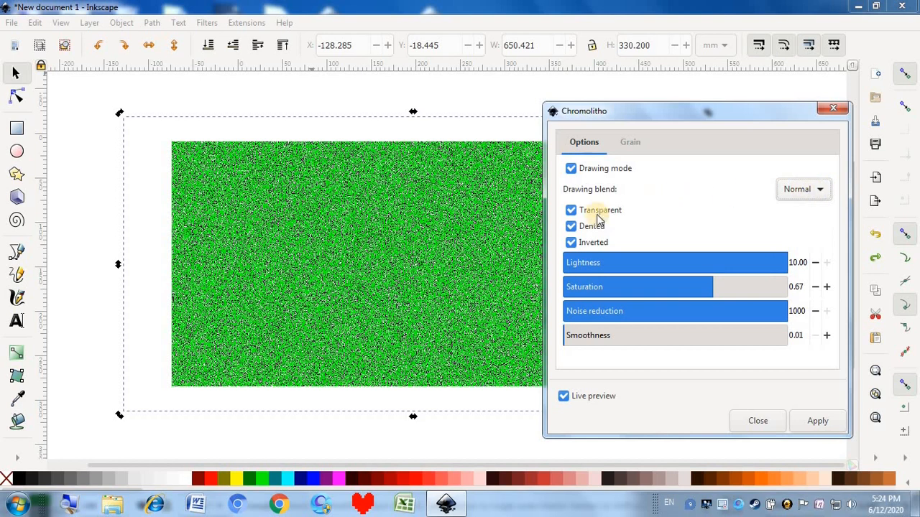
{"action": "left_click", "coordinate": [572, 242]}
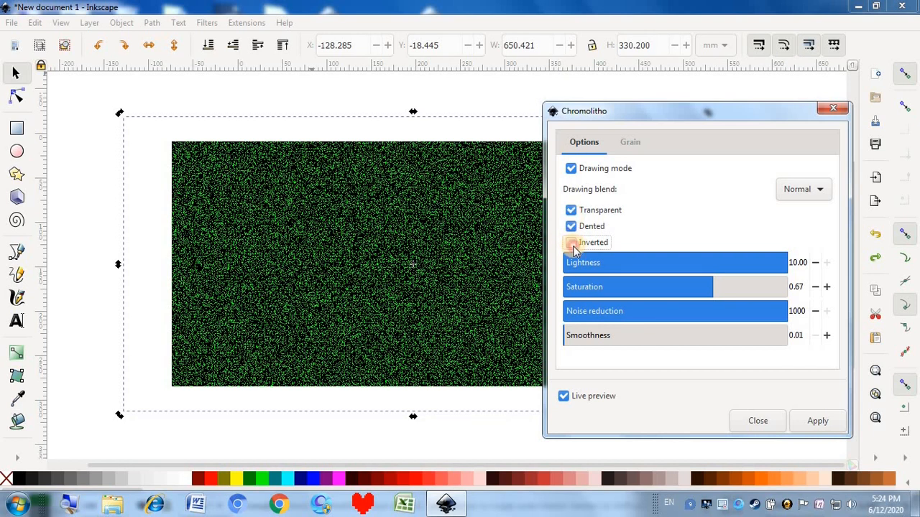
{"action": "left_click", "coordinate": [571, 243]}
Set the Chromolitho saturation to 0.33 and the noise reduction to 982
{"action": "left_click_drag", "start_coordinate": [717, 287], "coordinate": [588, 293]}
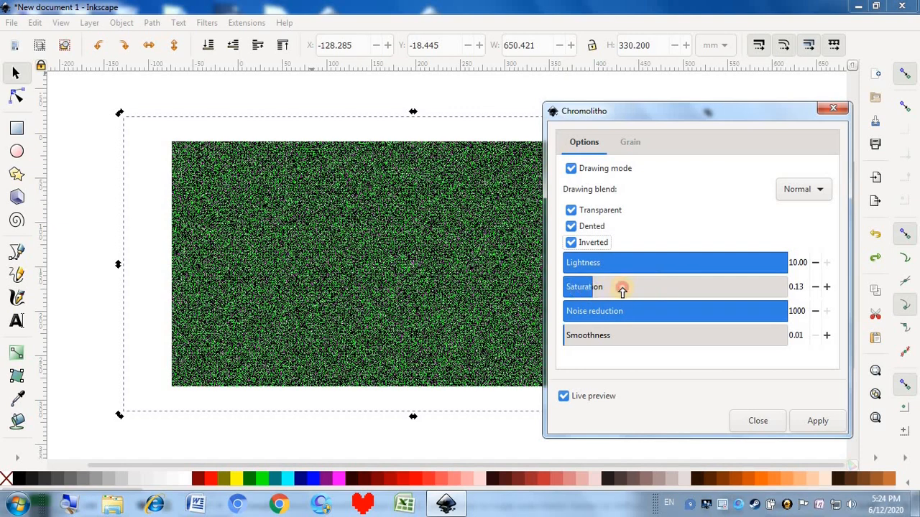
{"action": "left_click", "coordinate": [624, 289]}
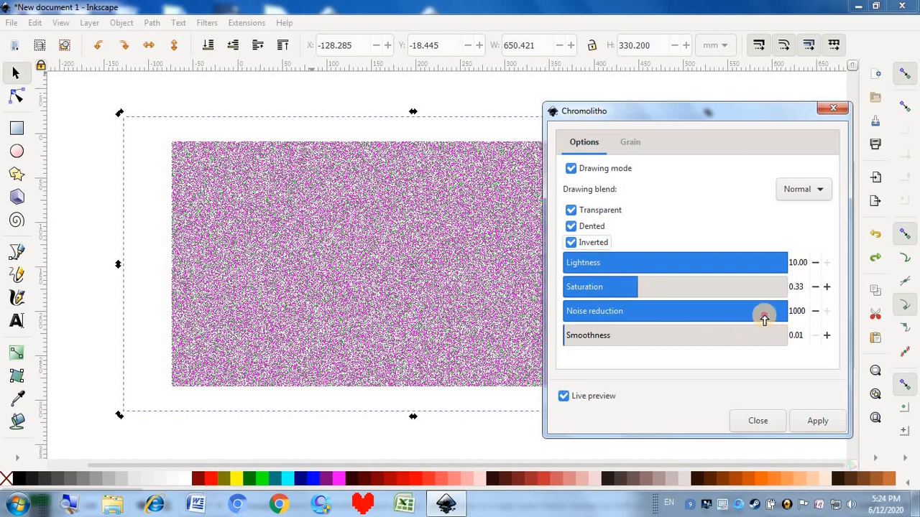
{"action": "left_click_drag", "start_coordinate": [764, 318], "coordinate": [788, 304]}
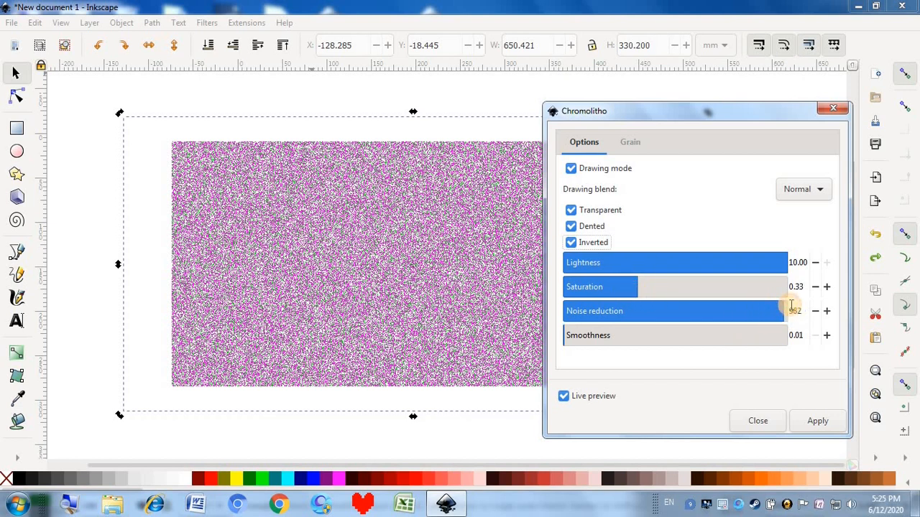
Raise the Chromolitho smoothness to about 8.65
{"action": "left_click", "coordinate": [591, 336]}
{"action": "left_click", "coordinate": [691, 332]}
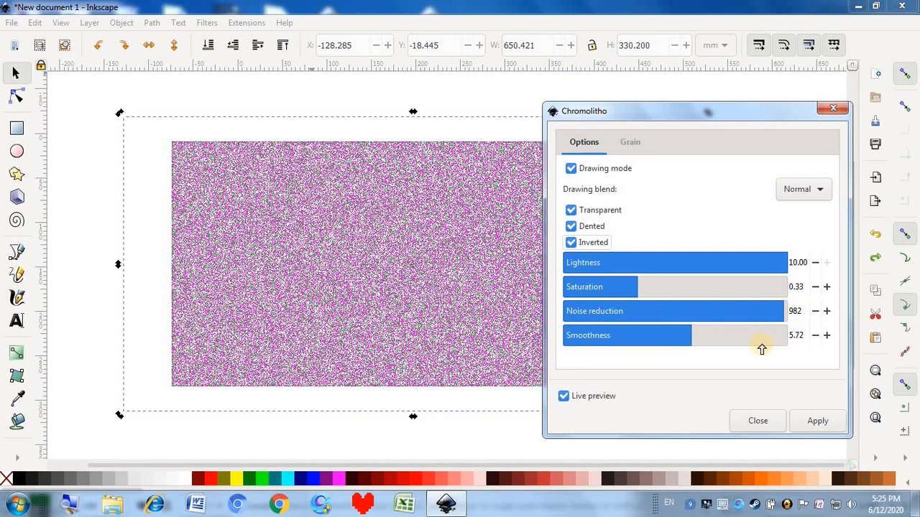
{"action": "left_click_drag", "start_coordinate": [739, 334], "coordinate": [785, 332]}
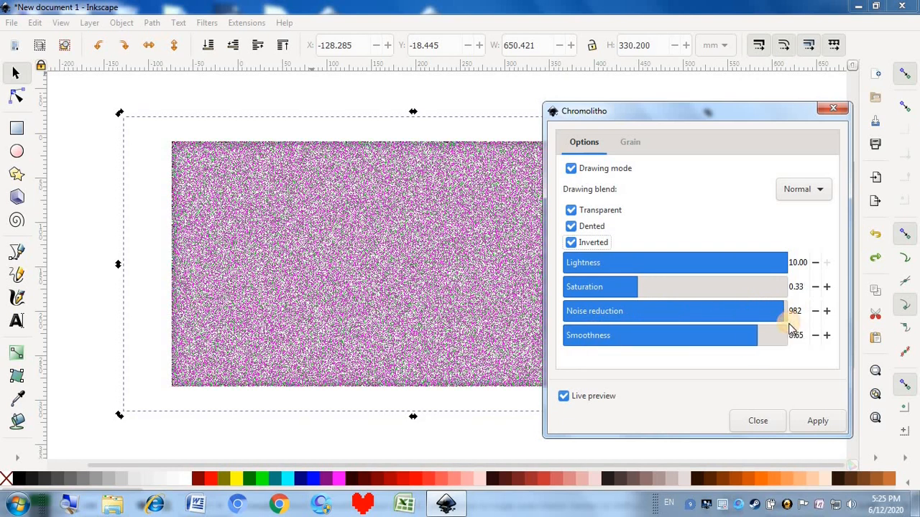
Set the variation of the Chromolitho grain to 668
{"action": "left_click", "coordinate": [630, 143]}
{"action": "left_click", "coordinate": [713, 275]}
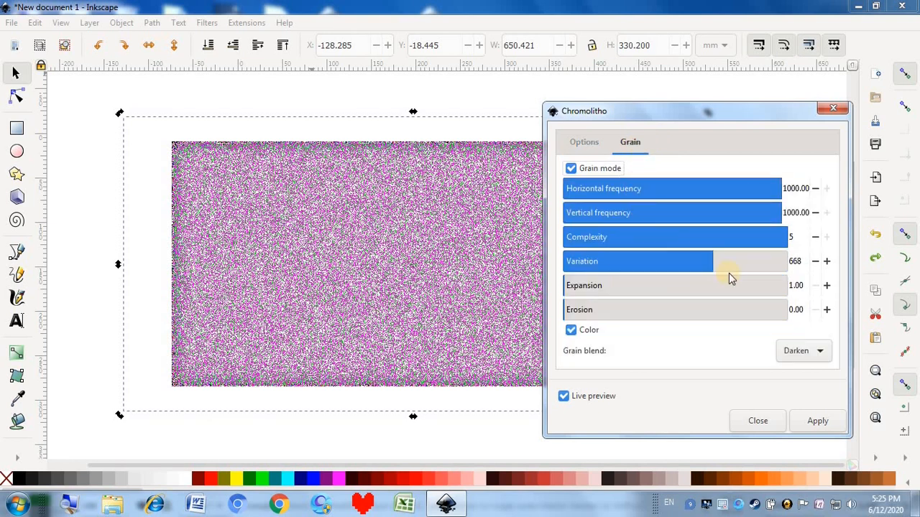
Set the Chromolitho grain variation to 725, expansion to 24.77 and erosion to 9.22, and apply the filter
{"action": "left_click", "coordinate": [725, 273]}
{"action": "left_click", "coordinate": [672, 286]}
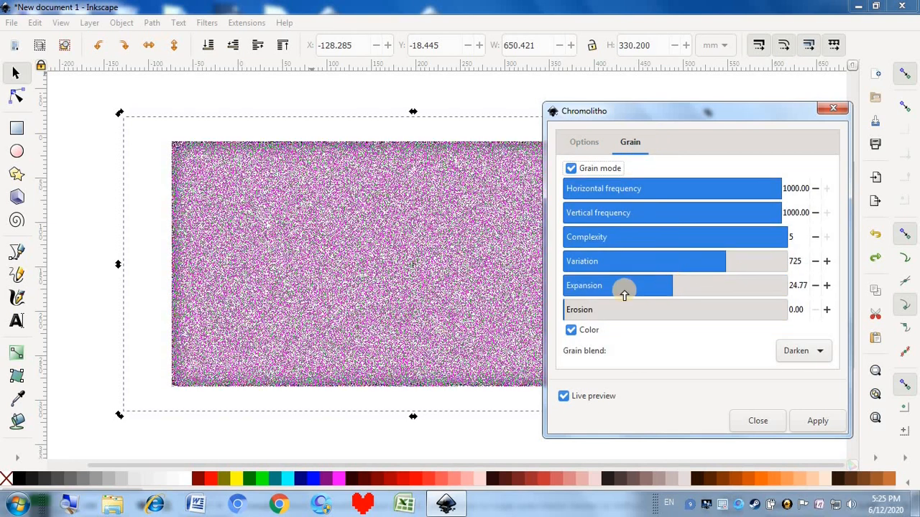
{"action": "left_click", "coordinate": [615, 309]}
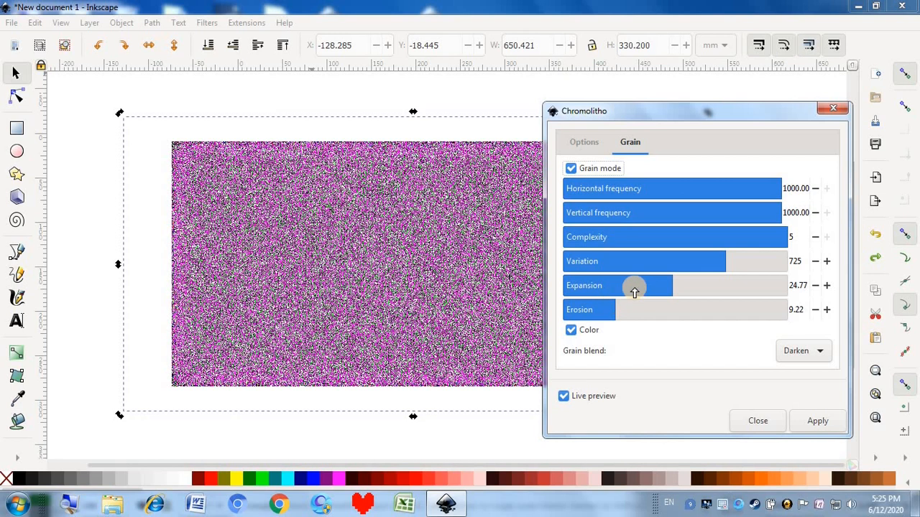
{"action": "left_click", "coordinate": [815, 421]}
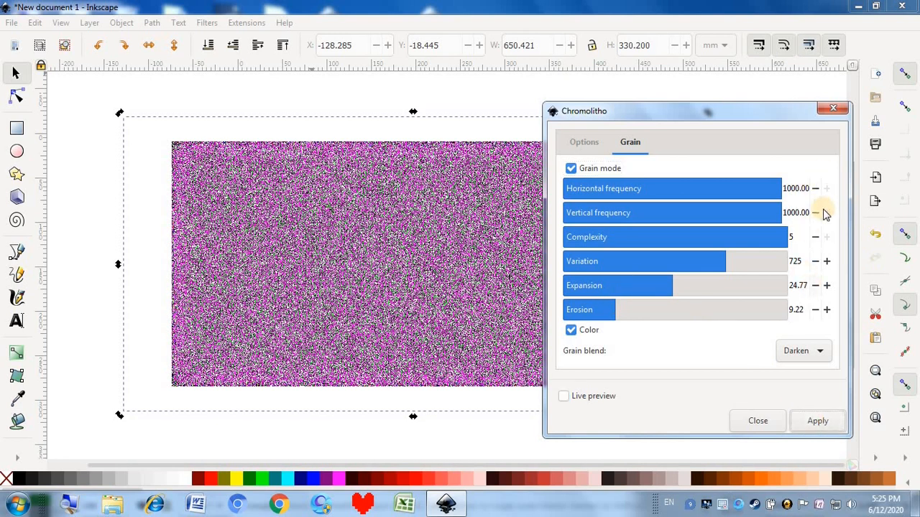
{"action": "left_click", "coordinate": [832, 111]}
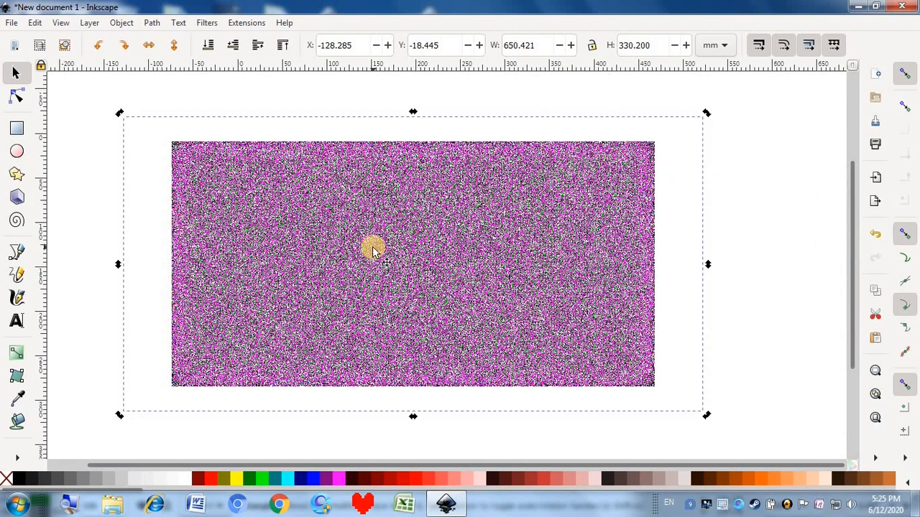
Undo the Chromolitho filter and start Cross Engraving on the green rectangle with live preview on
{"action": "key", "text": "ctrl+z"}
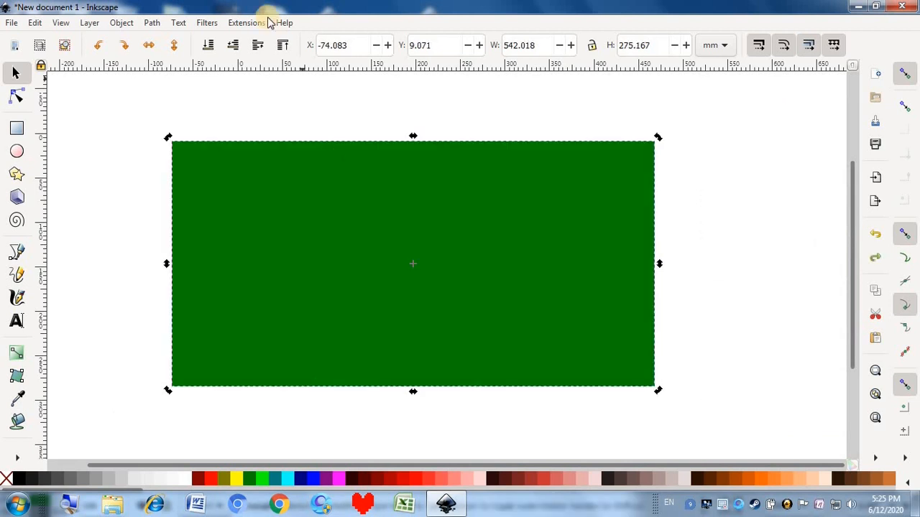
{"action": "left_click", "coordinate": [206, 22]}
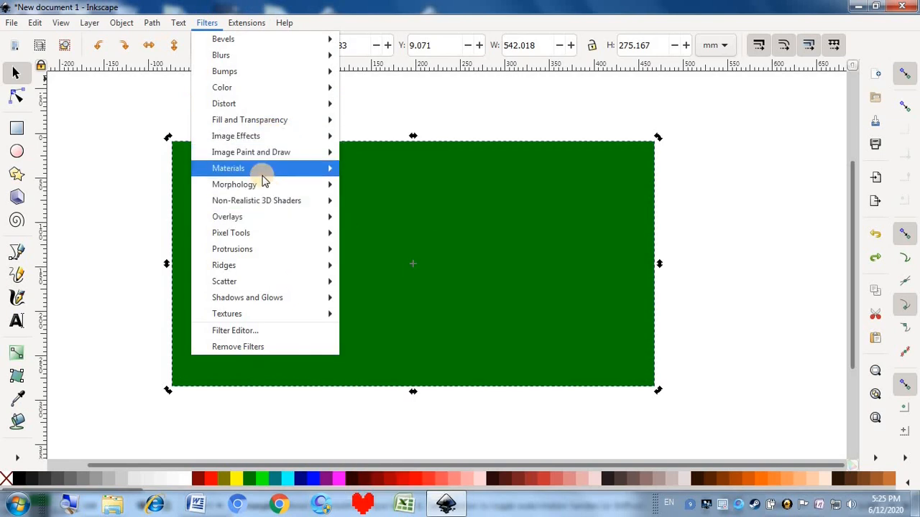
{"action": "mouse_move", "coordinate": [263, 172]}
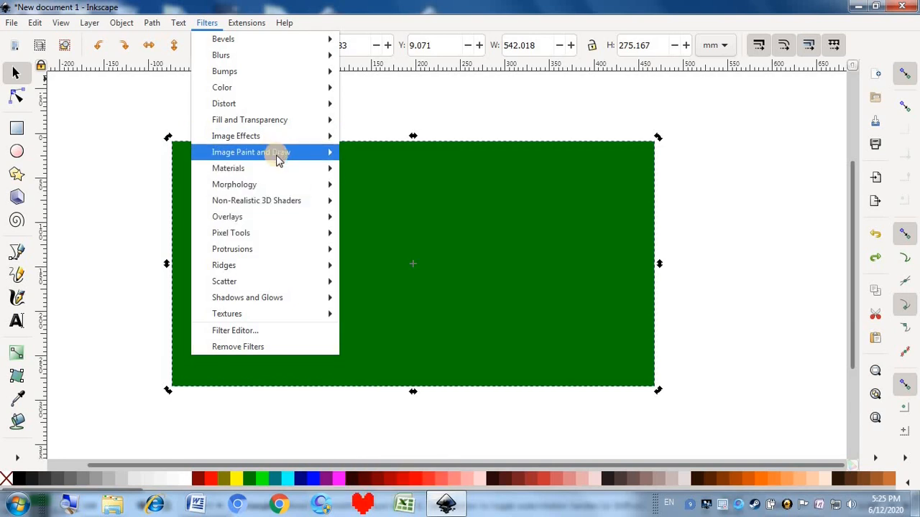
{"action": "mouse_move", "coordinate": [279, 190]}
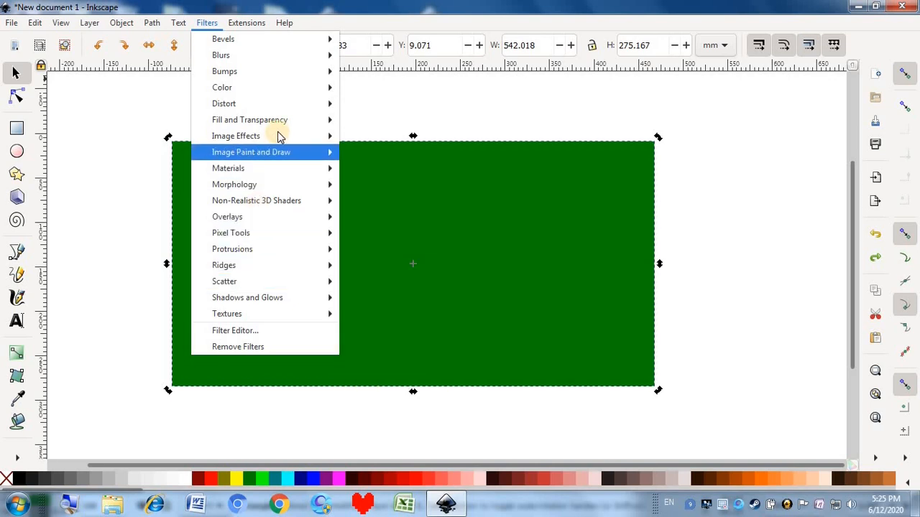
{"action": "mouse_move", "coordinate": [334, 157]}
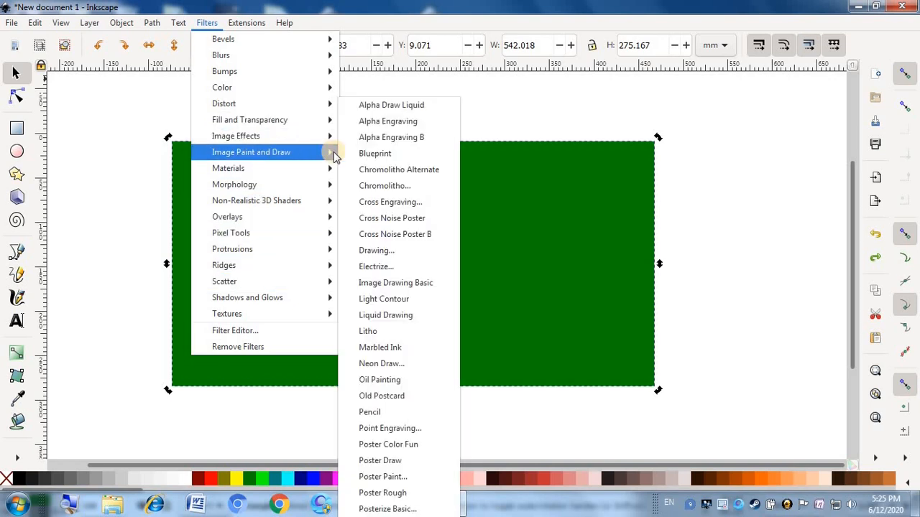
{"action": "left_click", "coordinate": [410, 202]}
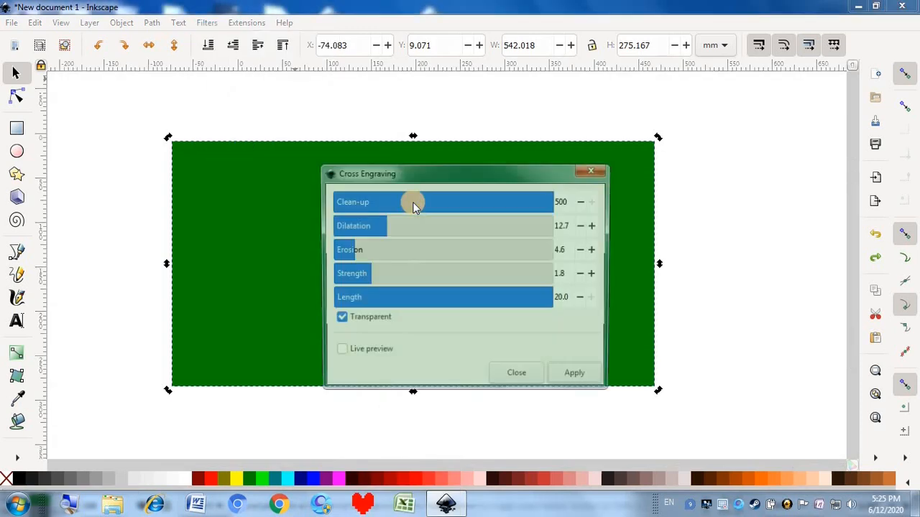
{"action": "left_click_drag", "start_coordinate": [455, 170], "coordinate": [780, 142]}
{"action": "left_click", "coordinate": [599, 329]}
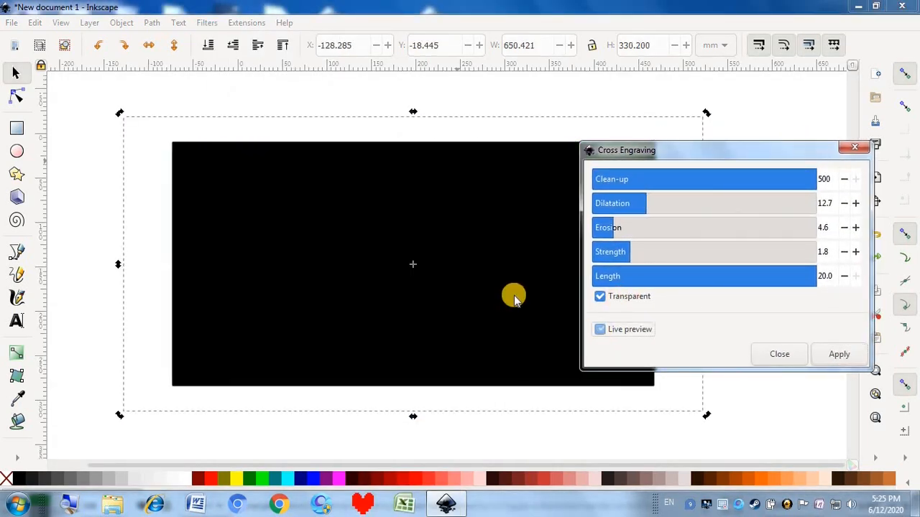
Compare Cross Engraving with Transparent off and on, and try Clean-up at 1 before returning it to 500
{"action": "left_click", "coordinate": [599, 331]}
{"action": "left_click", "coordinate": [600, 296]}
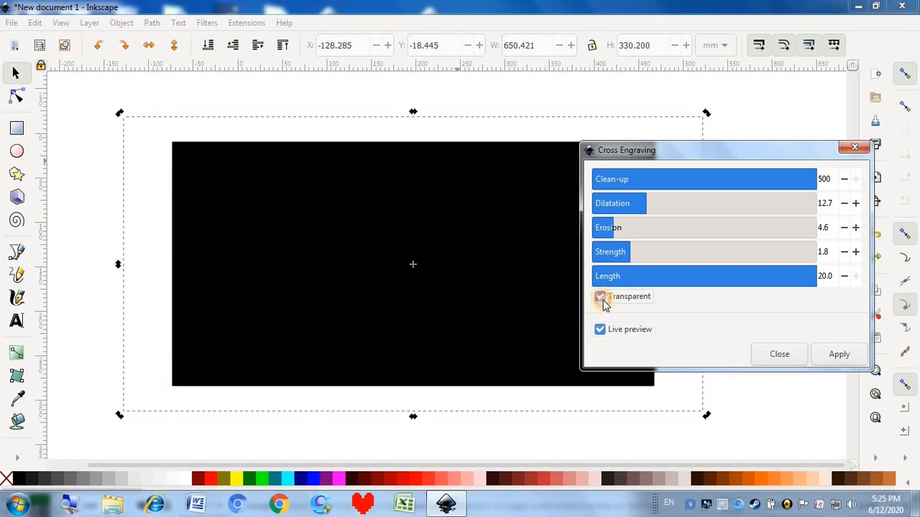
{"action": "left_click", "coordinate": [600, 297]}
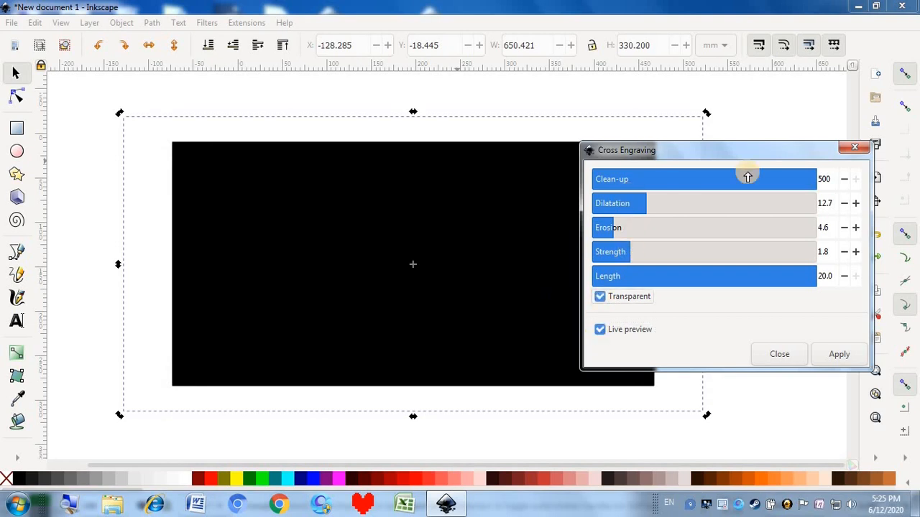
{"action": "left_click_drag", "start_coordinate": [751, 179], "coordinate": [581, 181]}
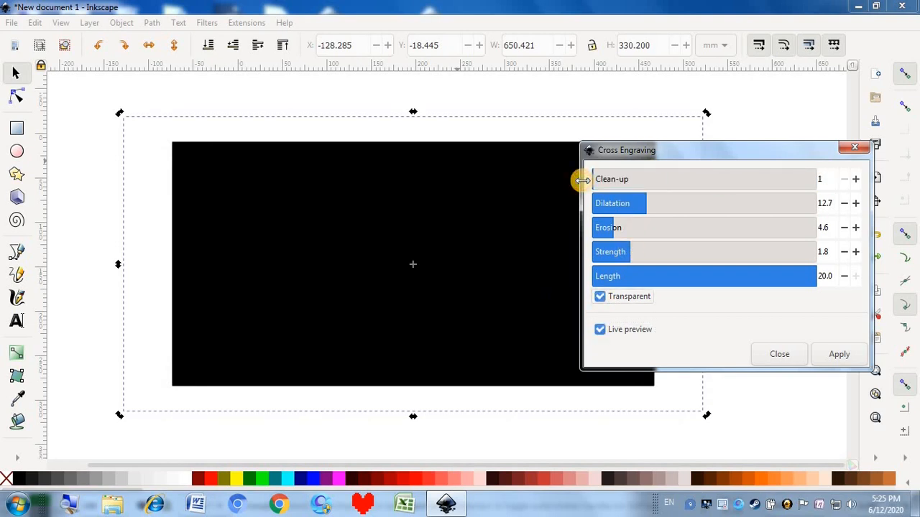
{"action": "left_click_drag", "start_coordinate": [699, 171], "coordinate": [848, 179]}
Try different Cross Engraving dilatation values, ending at 9.5, and lower the erosion to 0.6
{"action": "mouse_move", "coordinate": [660, 211]}
{"action": "left_mouse_down"}
{"action": "mouse_move", "coordinate": [622, 211]}
{"action": "mouse_move", "coordinate": [704, 205]}
{"action": "mouse_move", "coordinate": [690, 201]}
{"action": "left_mouse_up"}
{"action": "left_click_drag", "start_coordinate": [624, 196], "coordinate": [601, 199]}
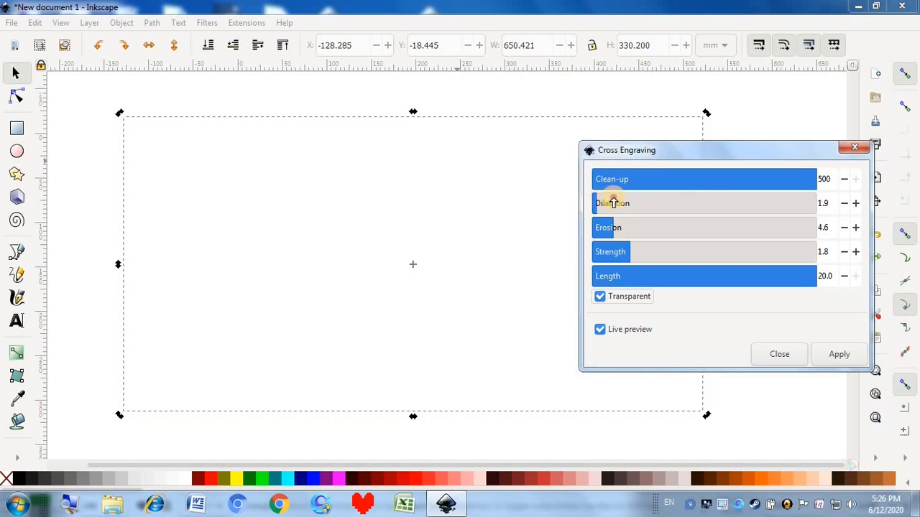
{"action": "left_click", "coordinate": [618, 203]}
{"action": "left_click", "coordinate": [595, 227]}
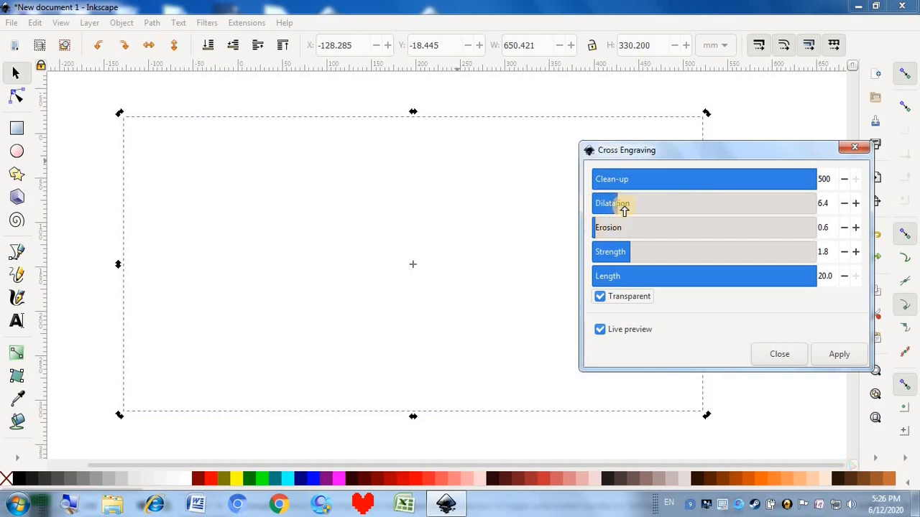
{"action": "left_click_drag", "start_coordinate": [607, 212], "coordinate": [626, 205]}
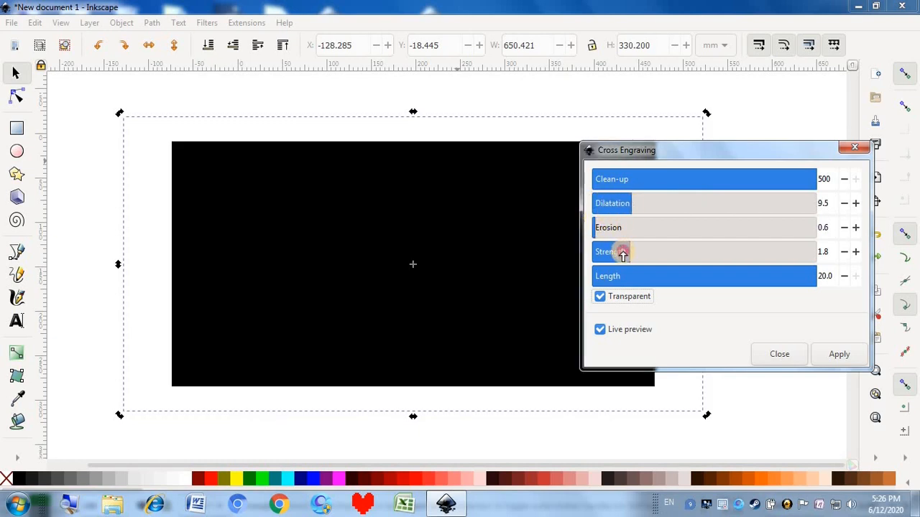
Set the Cross Engraving strength to 3.4 and the length to 1.2, and apply the filter
{"action": "left_click_drag", "start_coordinate": [620, 251], "coordinate": [673, 251]}
{"action": "left_click_drag", "start_coordinate": [718, 281], "coordinate": [601, 279]}
{"action": "left_click", "coordinate": [601, 296]}
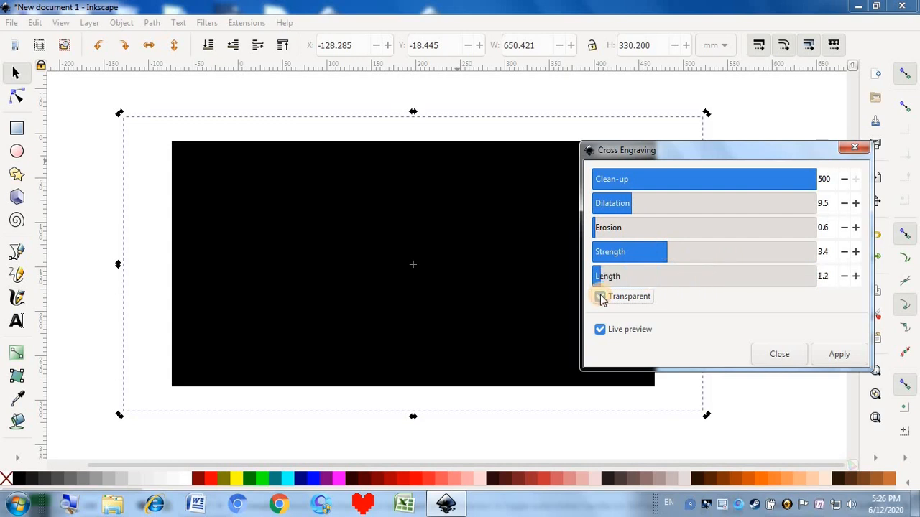
{"action": "left_click", "coordinate": [839, 356]}
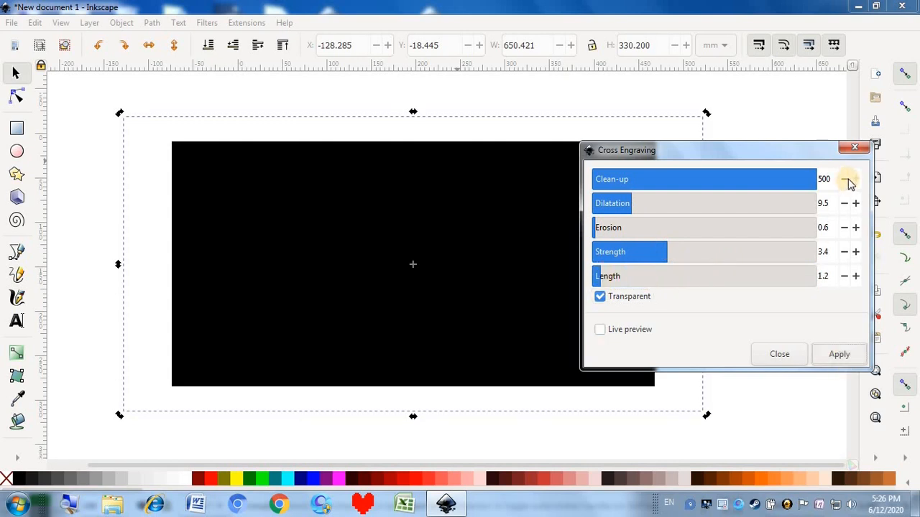
With live preview on and Transparent off, set the Cross Engraving dilatation to 50.0 and the erosion to 12.3
{"action": "left_click", "coordinate": [601, 330]}
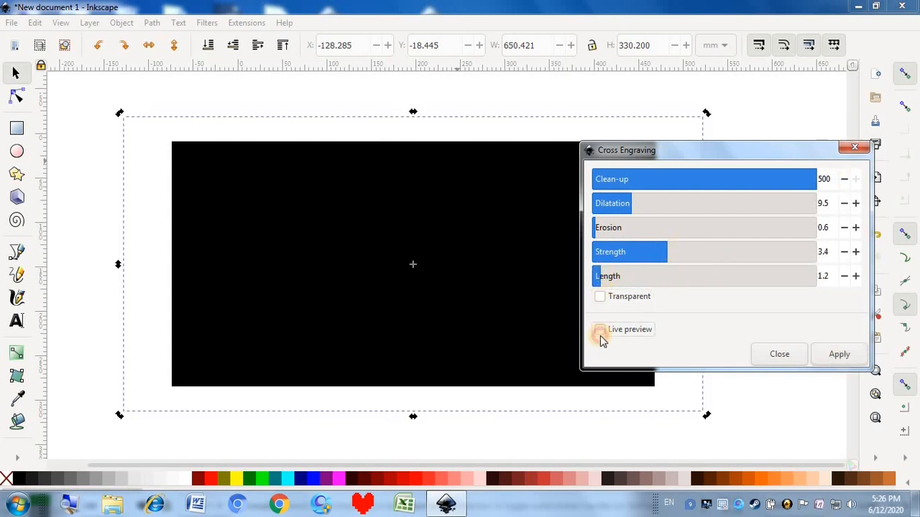
{"action": "left_click", "coordinate": [664, 203]}
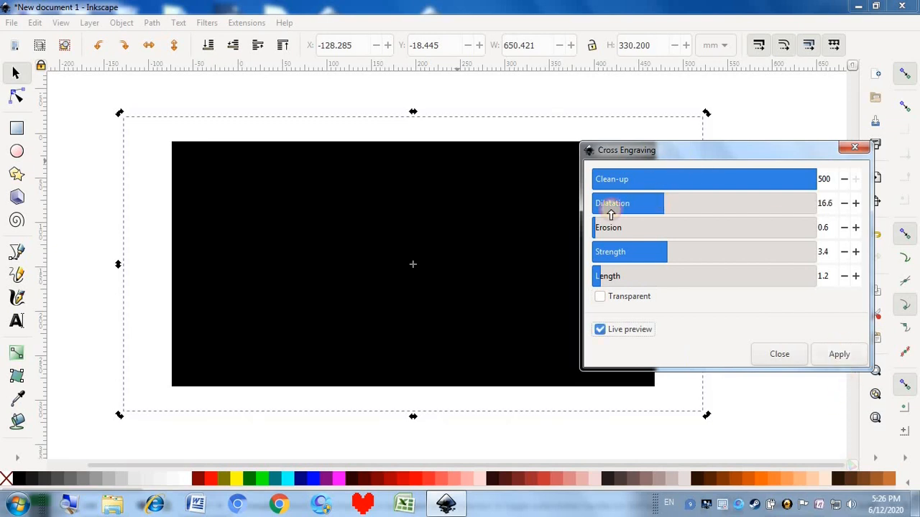
{"action": "left_click", "coordinate": [648, 227]}
{"action": "left_click", "coordinate": [816, 203]}
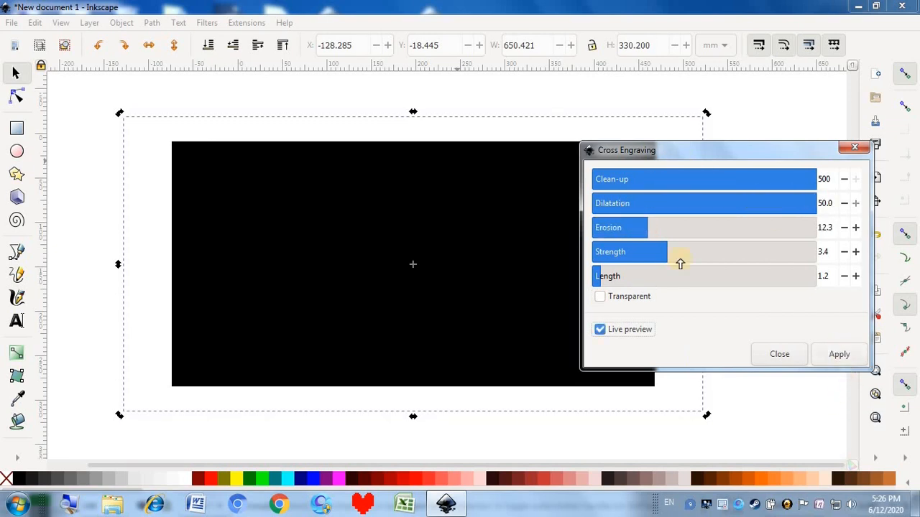
Set the Cross Engraving strength to 6.4 and the length to 6.0, apply the filter and close its settings
{"action": "left_click", "coordinate": [734, 252]}
{"action": "left_click", "coordinate": [656, 276]}
{"action": "left_click", "coordinate": [834, 355]}
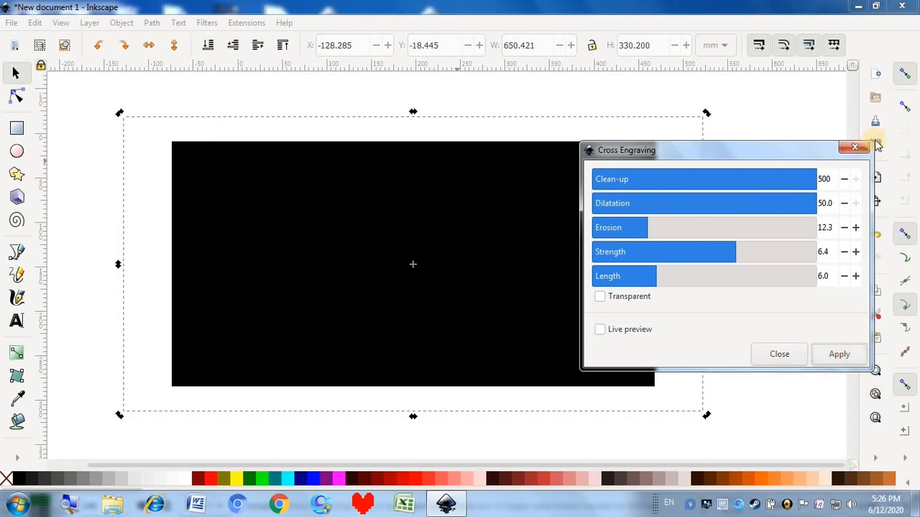
{"action": "left_click", "coordinate": [857, 148]}
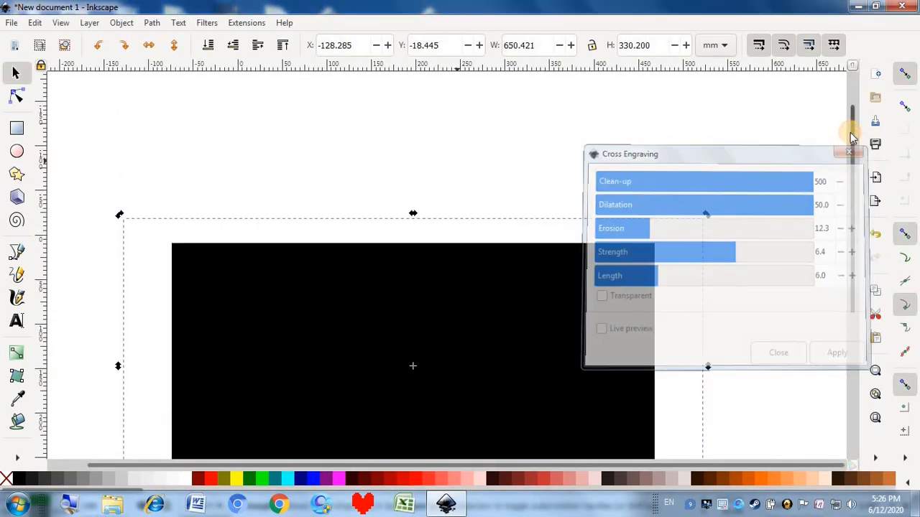
Bring the rectangle fully back into view and undo its Cross Engraving filter
{"action": "left_click_drag", "start_coordinate": [852, 134], "coordinate": [848, 183]}
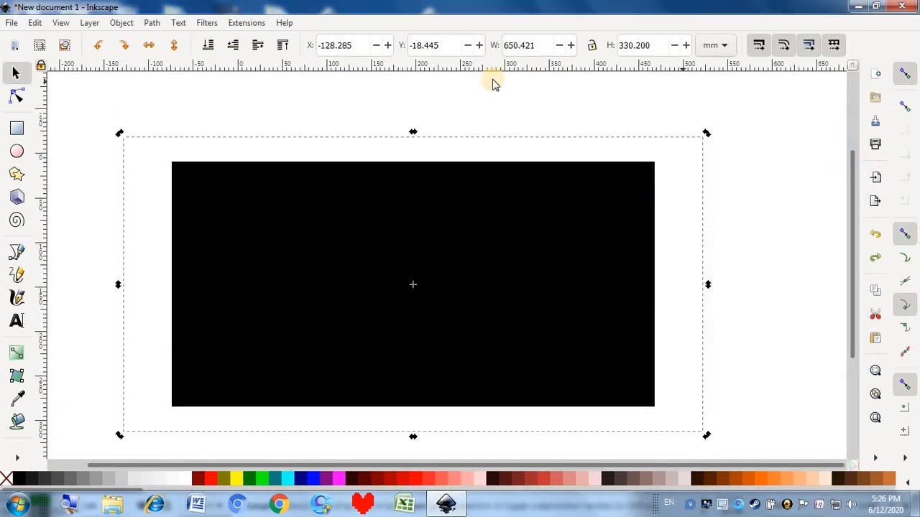
{"action": "left_click", "coordinate": [445, 314]}
{"action": "key", "text": "ctrl+z"}
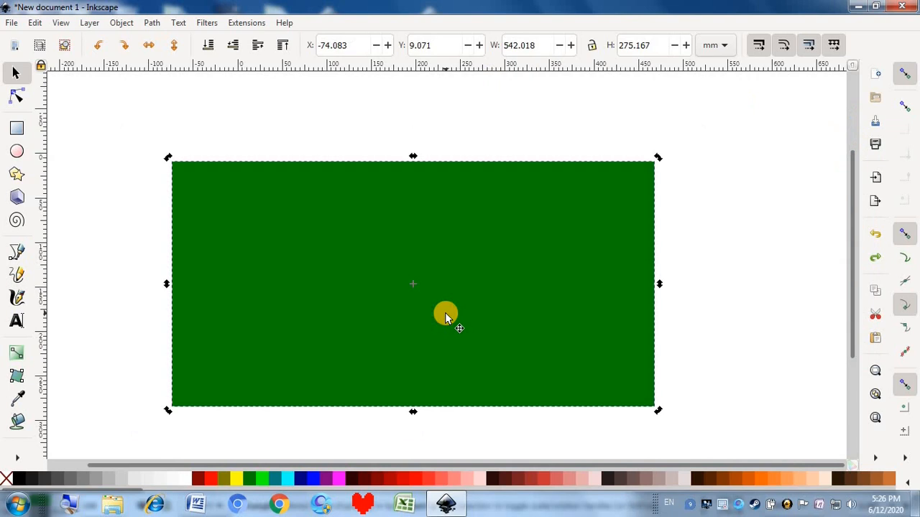
Apply the Cross Noise Poster filter to the green rectangle and move the rectangle slightly upward
{"action": "left_click", "coordinate": [207, 22]}
{"action": "mouse_move", "coordinate": [320, 160]}
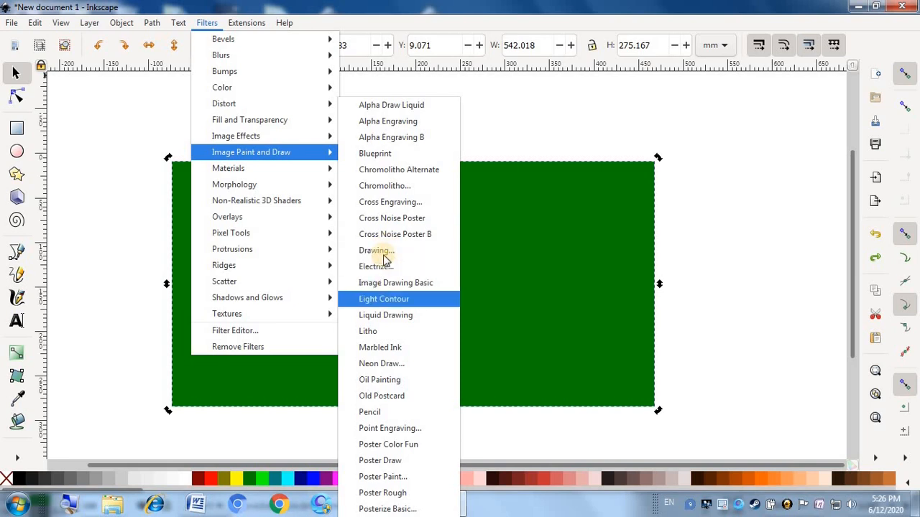
{"action": "left_click", "coordinate": [392, 218]}
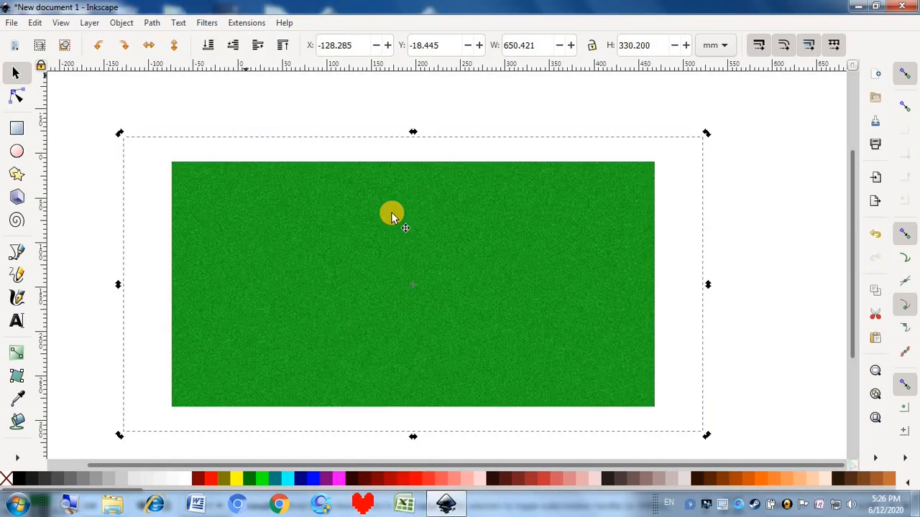
{"action": "left_click_drag", "start_coordinate": [394, 214], "coordinate": [395, 177]}
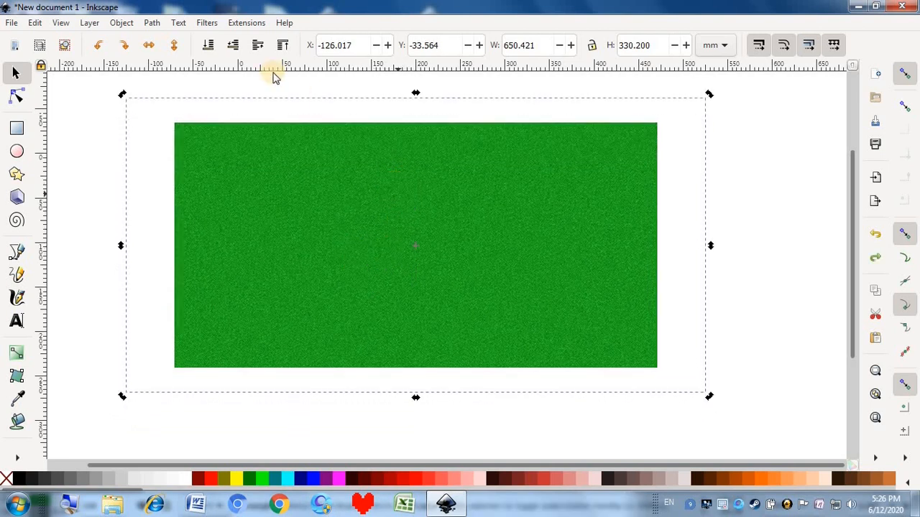
Undo the rectangle's move and the Cross Noise Poster filter
{"action": "key", "text": "ctrl+z"}
{"action": "key", "text": "ctrl+z"}
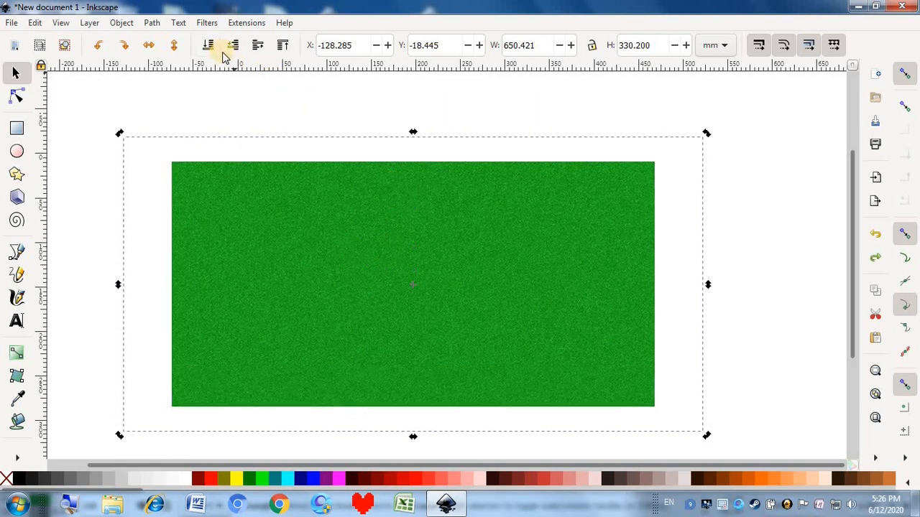
{"action": "key", "text": "ctrl+z"}
Apply the Cross Noise Poster B filter to the green rectangle
{"action": "left_click", "coordinate": [207, 23]}
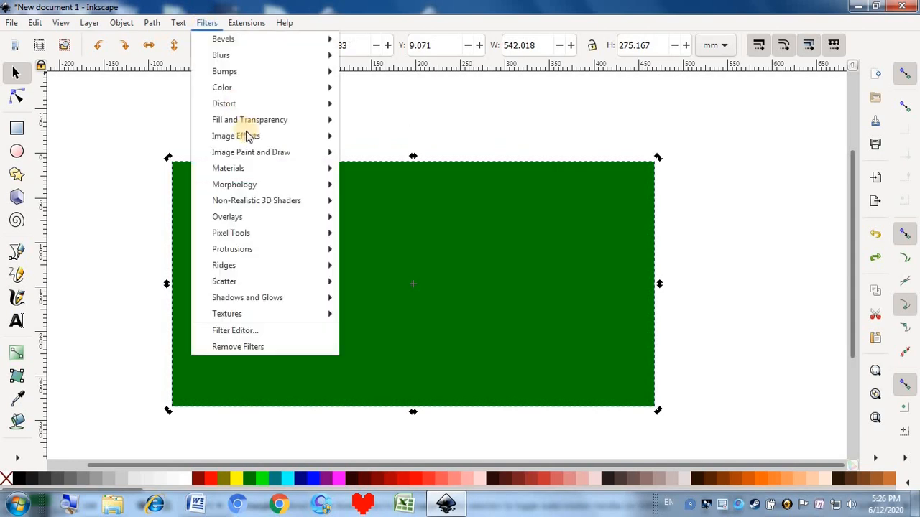
{"action": "mouse_move", "coordinate": [251, 155]}
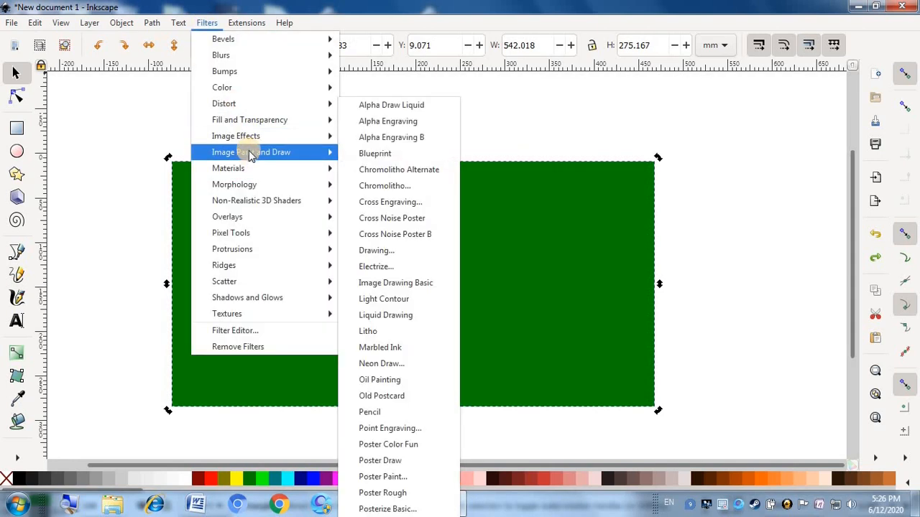
{"action": "left_click", "coordinate": [426, 243]}
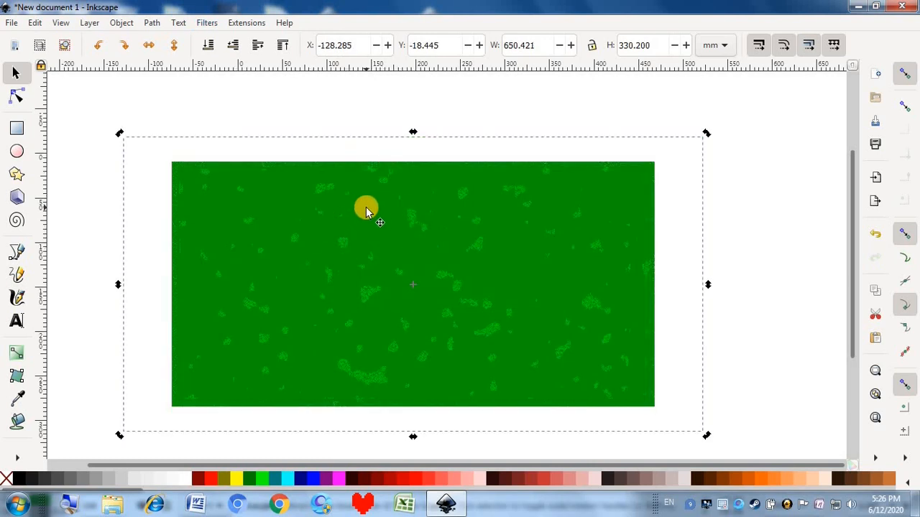
Undo the Cross Noise Poster B filter and open the Drawing filter's settings for the green rectangle
{"action": "key", "text": "ctrl+z"}
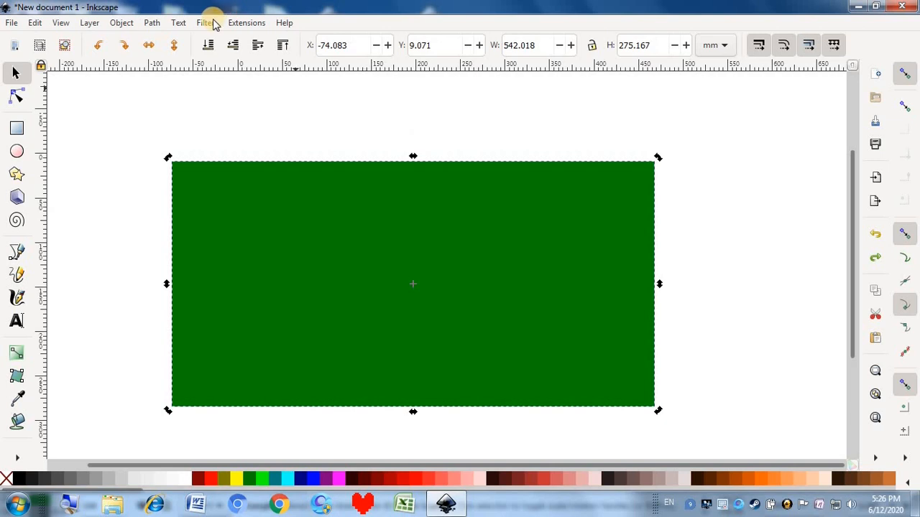
{"action": "left_click", "coordinate": [206, 22]}
{"action": "mouse_move", "coordinate": [288, 152]}
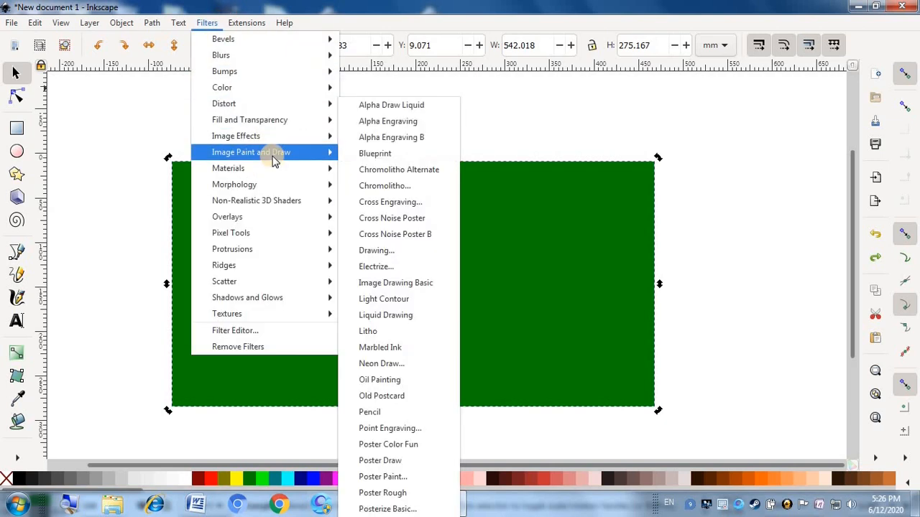
{"action": "left_click", "coordinate": [398, 251]}
Place the rectangle at about X -138.3 mm, Y -21.2 mm and move the Drawing dialog clear of it
{"action": "left_click_drag", "start_coordinate": [236, 266], "coordinate": [188, 257]}
{"action": "left_click_drag", "start_coordinate": [431, 83], "coordinate": [731, 83]}
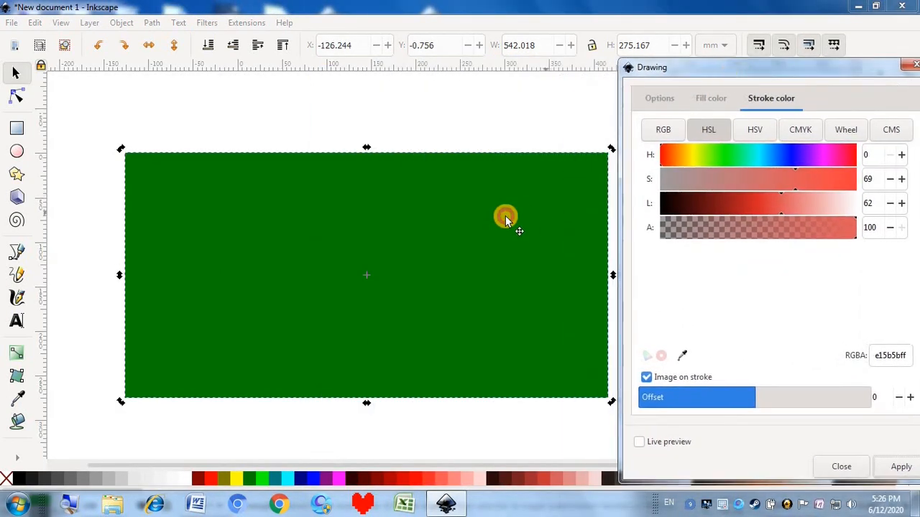
{"action": "left_click_drag", "start_coordinate": [503, 216], "coordinate": [526, 194]}
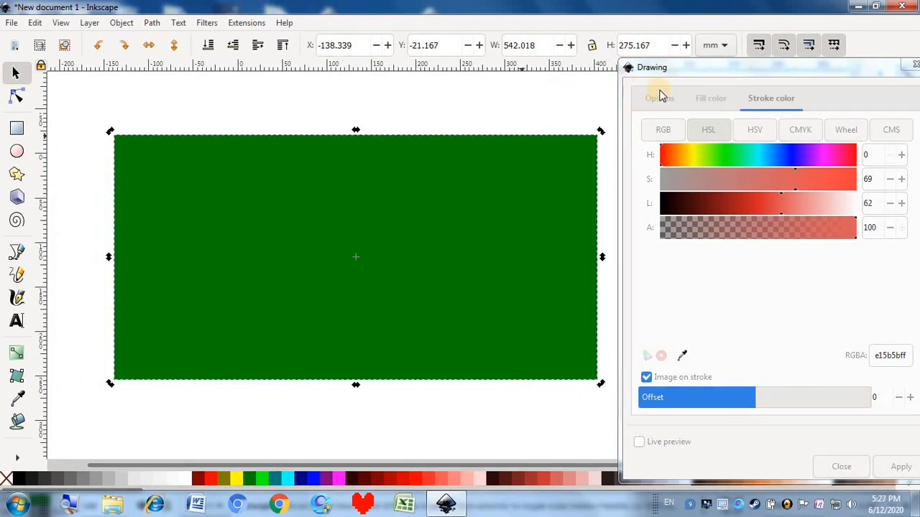
Turn on the Drawing filter's live preview and set Simplify to strength 20.00, clean-up 22 and erase 0.0
{"action": "left_click", "coordinate": [659, 105]}
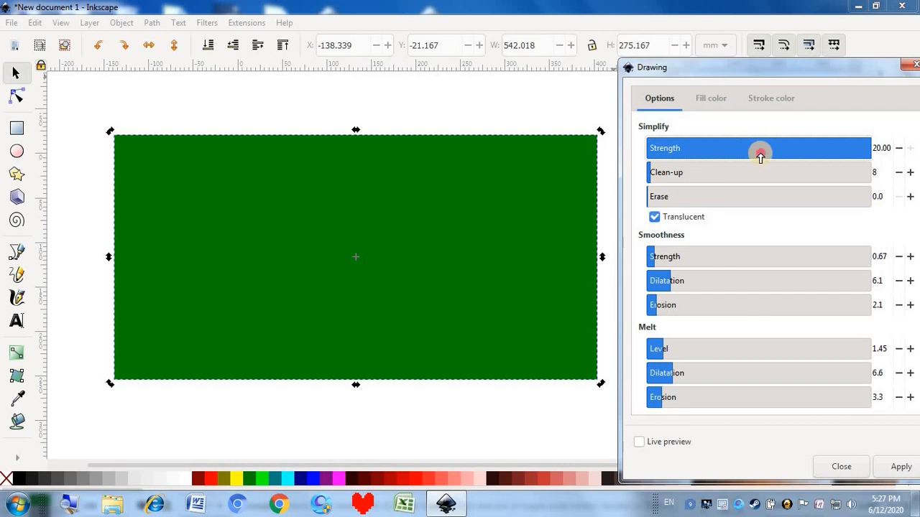
{"action": "left_click", "coordinate": [761, 151]}
{"action": "left_click", "coordinate": [641, 442]}
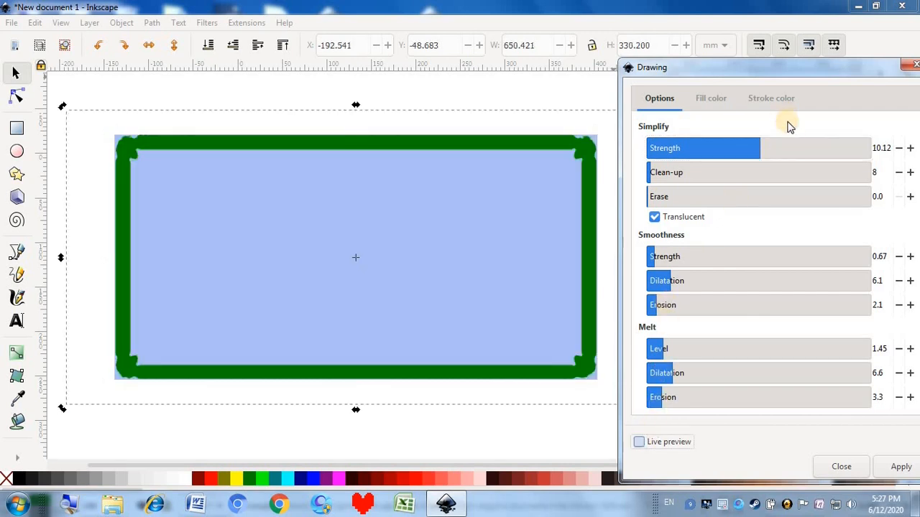
{"action": "left_click_drag", "start_coordinate": [791, 143], "coordinate": [879, 148]}
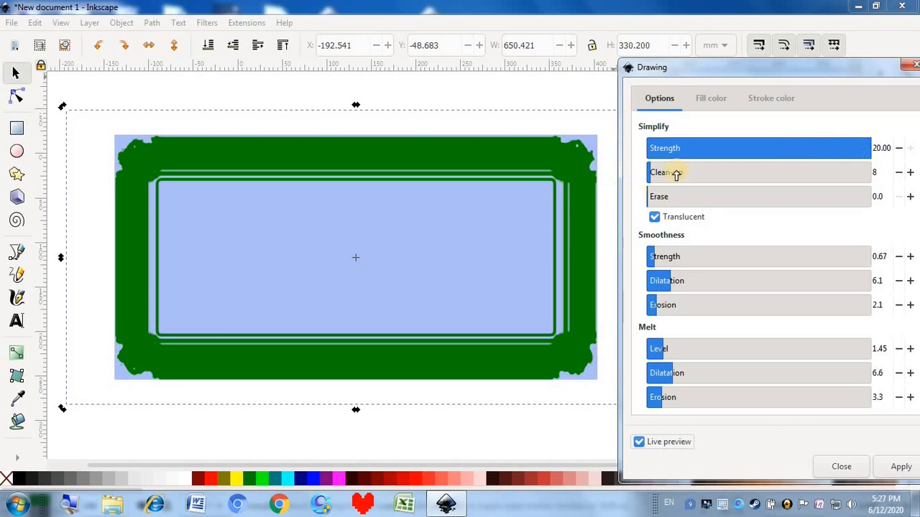
{"action": "left_click_drag", "start_coordinate": [676, 173], "coordinate": [657, 177]}
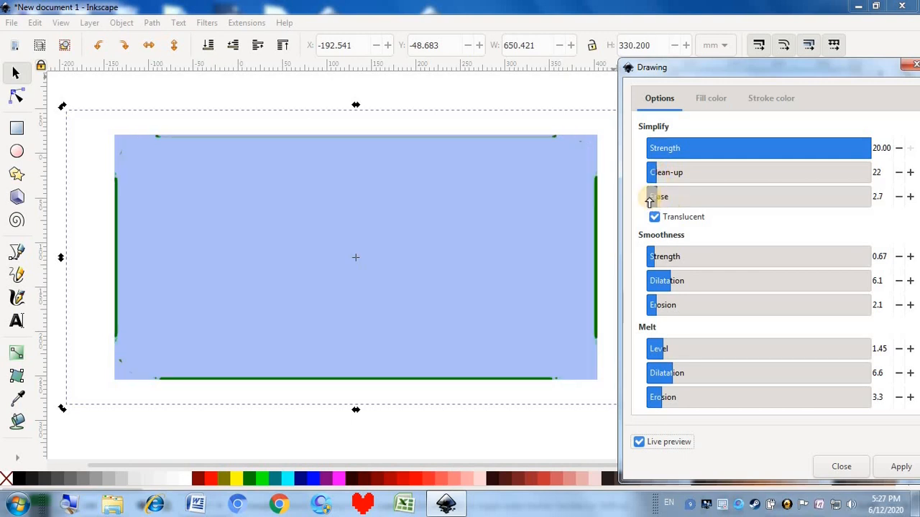
{"action": "left_click_drag", "start_coordinate": [652, 201], "coordinate": [646, 199]}
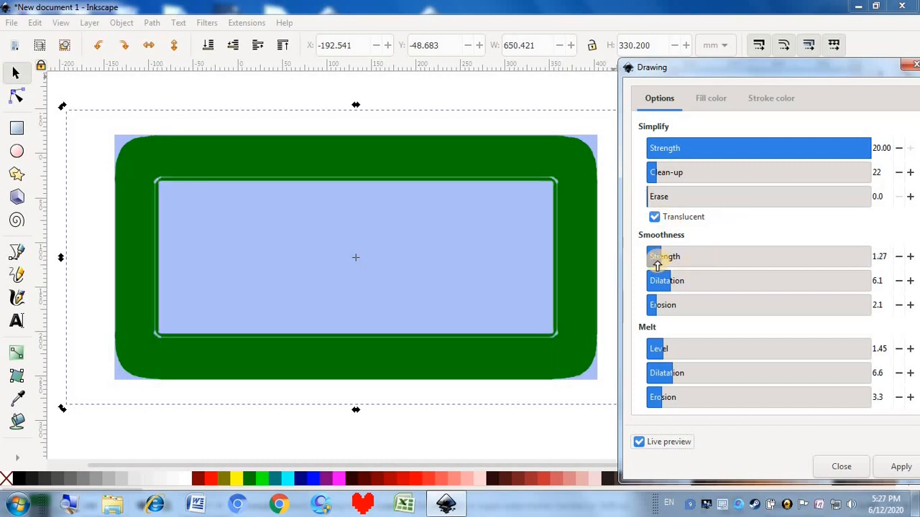
Set Smoothness to strength 0.97, dilatation 6.0, erosion 2.8, and Melt to level 4.20, dilatation 50.0, erosion 8.8
{"action": "left_click_drag", "start_coordinate": [657, 264], "coordinate": [650, 263]}
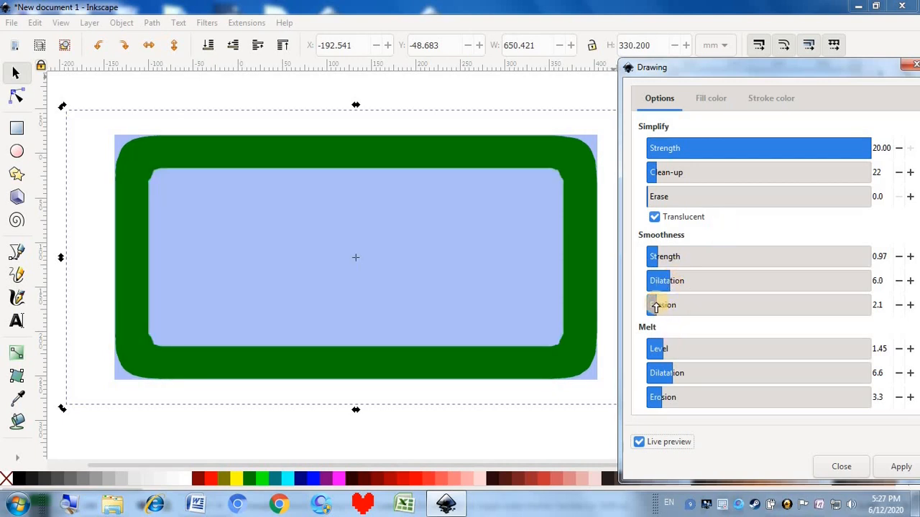
{"action": "left_click", "coordinate": [654, 308]}
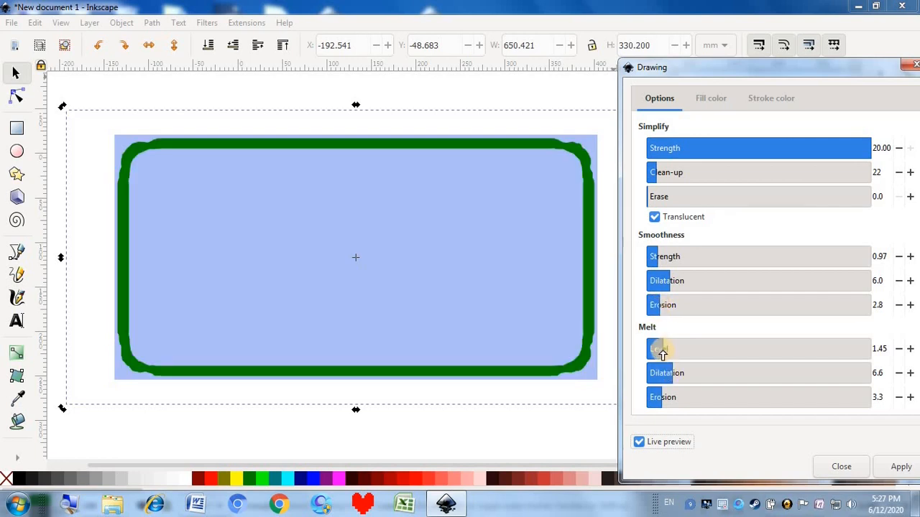
{"action": "left_click_drag", "start_coordinate": [659, 350], "coordinate": [870, 371]}
{"action": "left_click_drag", "start_coordinate": [659, 403], "coordinate": [782, 429]}
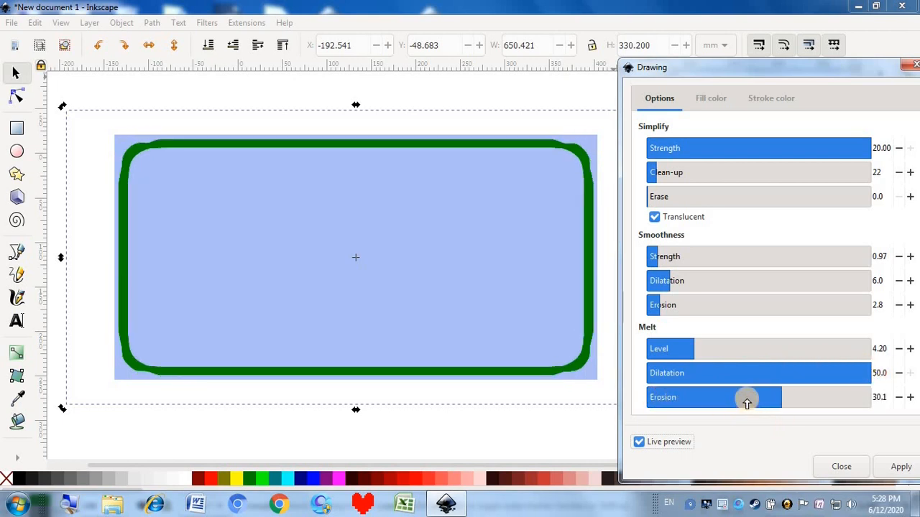
{"action": "left_click_drag", "start_coordinate": [747, 398], "coordinate": [686, 399]}
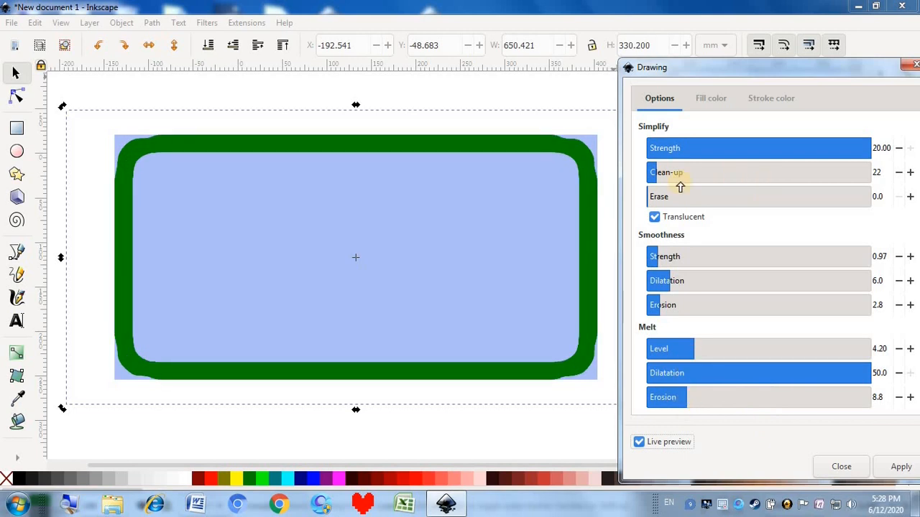
Set the Drawing filter's fill color to a pinkish red with hue 340, saturation 80 and lightness 52
{"action": "left_click", "coordinate": [704, 104]}
{"action": "left_click_drag", "start_coordinate": [705, 156], "coordinate": [776, 155]}
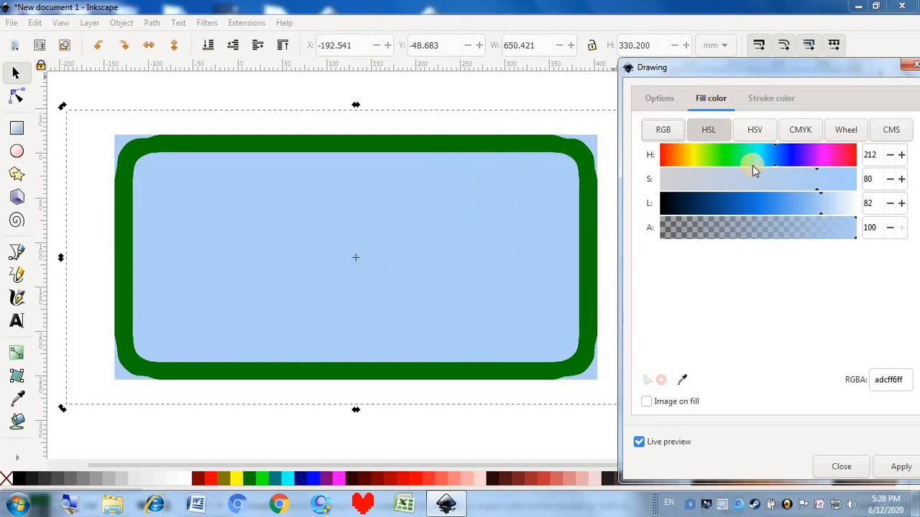
{"action": "left_click_drag", "start_coordinate": [753, 165], "coordinate": [863, 152]}
{"action": "left_click", "coordinate": [764, 204]}
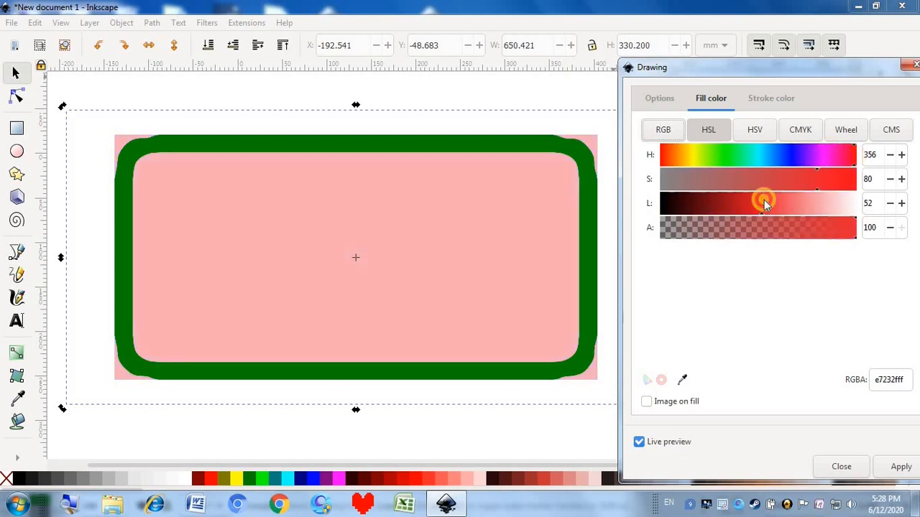
{"action": "left_click", "coordinate": [848, 154]}
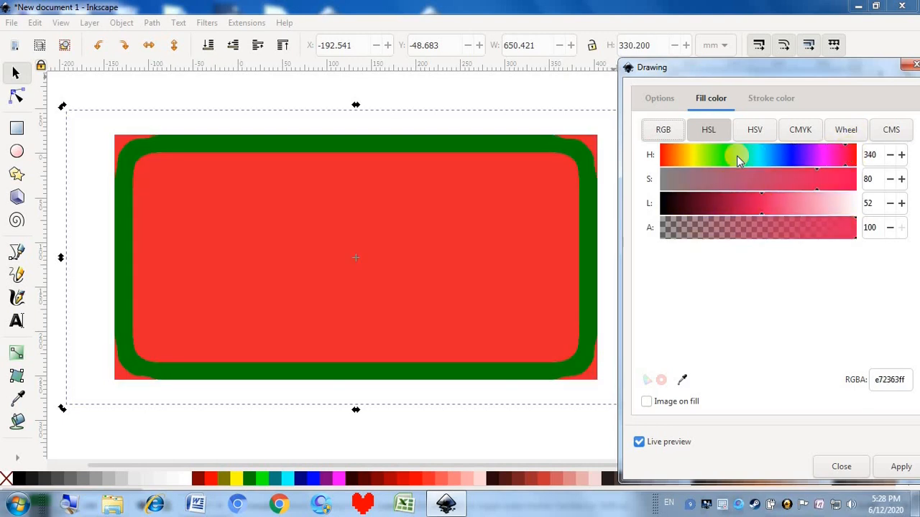
Set the Drawing filter's stroke color in HSL to a green with hue 154, saturation 83 and lightness 52
{"action": "left_click", "coordinate": [781, 98]}
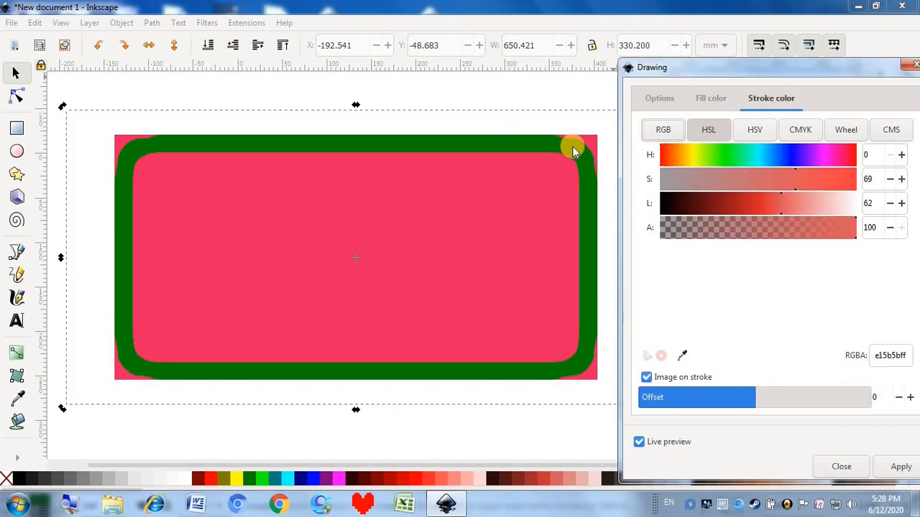
{"action": "left_click", "coordinate": [768, 134]}
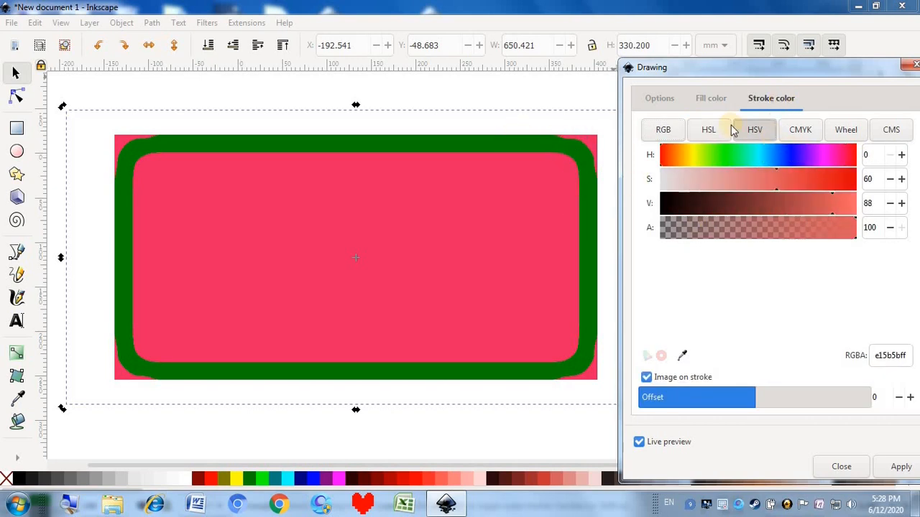
{"action": "left_click", "coordinate": [706, 128]}
{"action": "left_click", "coordinate": [664, 129]}
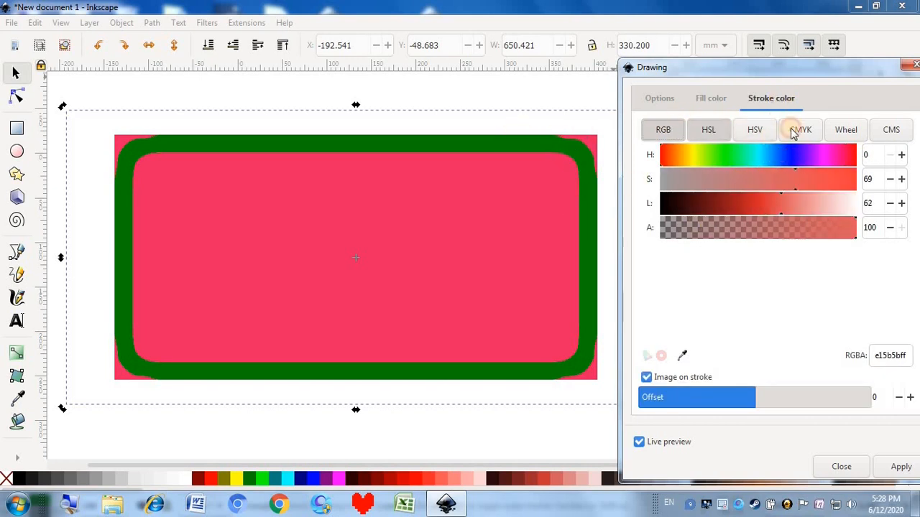
{"action": "left_click", "coordinate": [725, 133]}
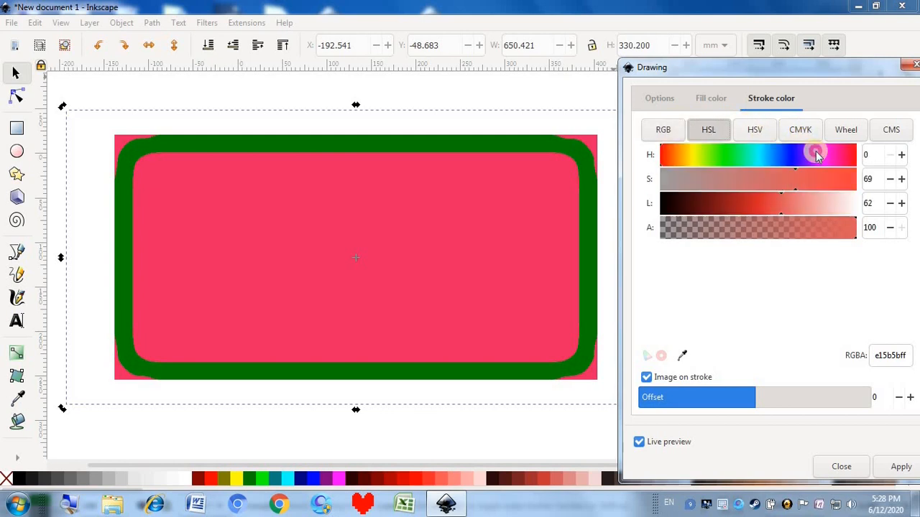
{"action": "left_click", "coordinate": [816, 153]}
{"action": "left_click", "coordinate": [825, 173]}
{"action": "left_click", "coordinate": [828, 153]}
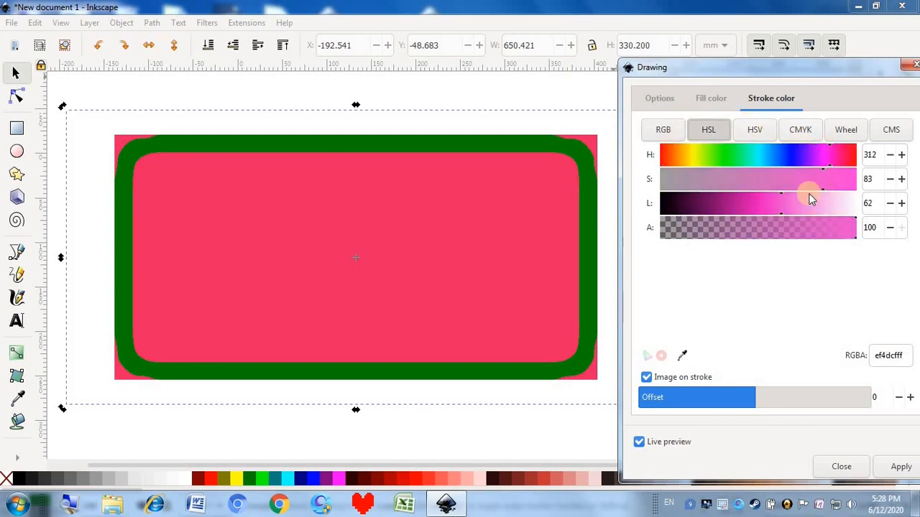
{"action": "left_click", "coordinate": [785, 202]}
{"action": "left_click", "coordinate": [764, 205]}
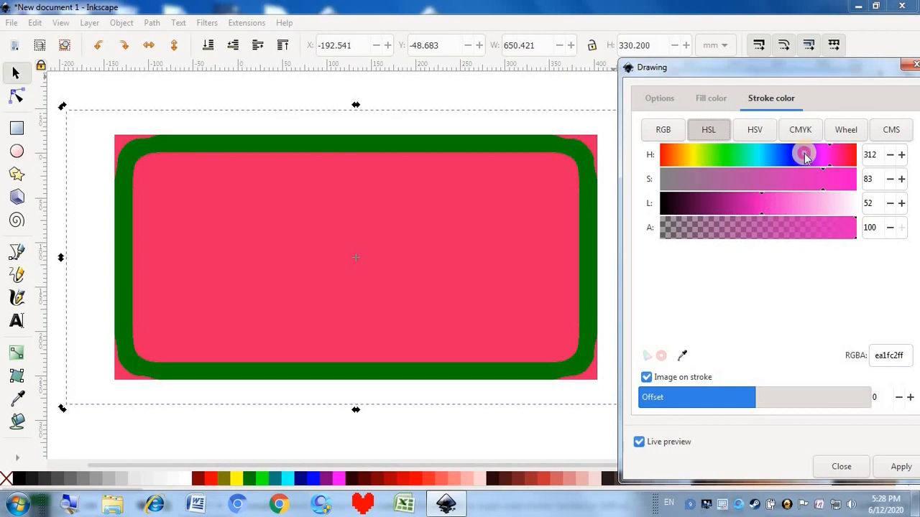
{"action": "left_click", "coordinate": [805, 152]}
{"action": "left_click", "coordinate": [781, 155]}
{"action": "left_click", "coordinate": [742, 155]}
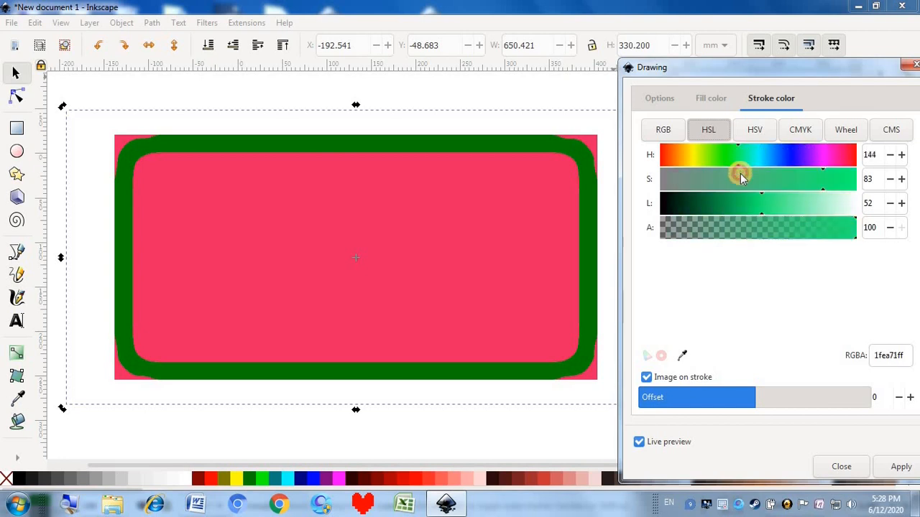
Try a -50 offset while switching Image on stroke off and on, and reset the offset to 0
{"action": "left_click", "coordinate": [697, 396]}
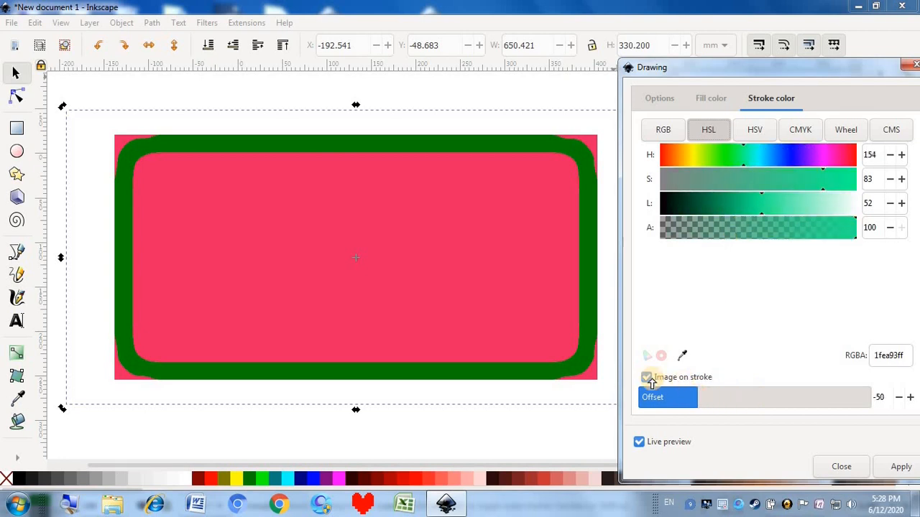
{"action": "left_click", "coordinate": [646, 377]}
{"action": "left_click", "coordinate": [693, 378]}
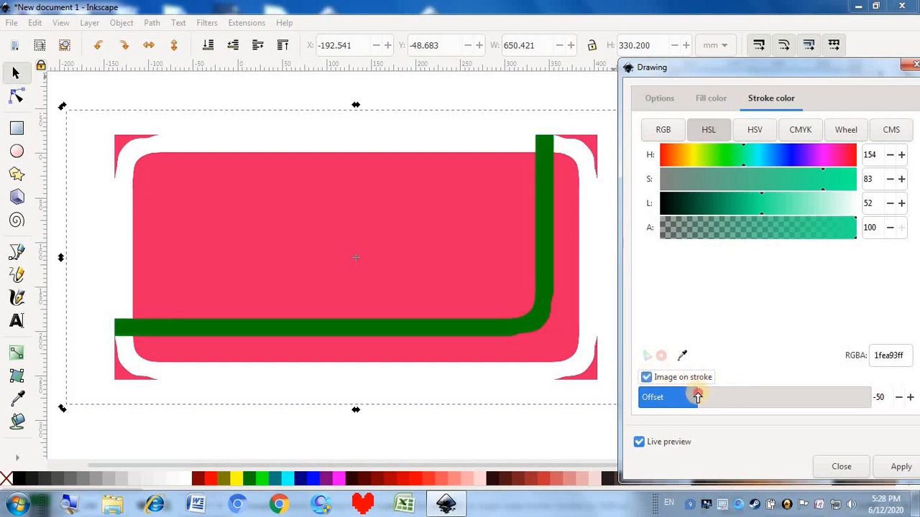
{"action": "left_click_drag", "start_coordinate": [692, 395], "coordinate": [758, 400]}
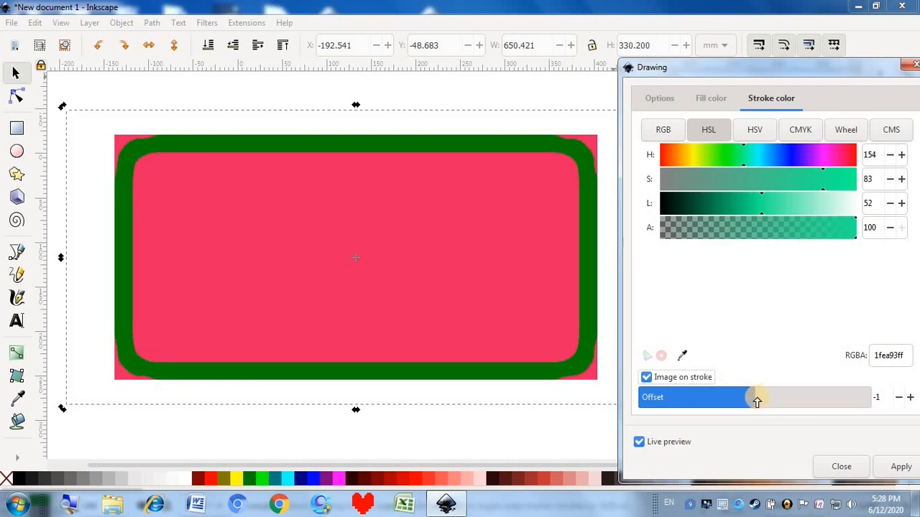
{"action": "left_click", "coordinate": [898, 398]}
{"action": "double_click", "coordinate": [910, 398]}
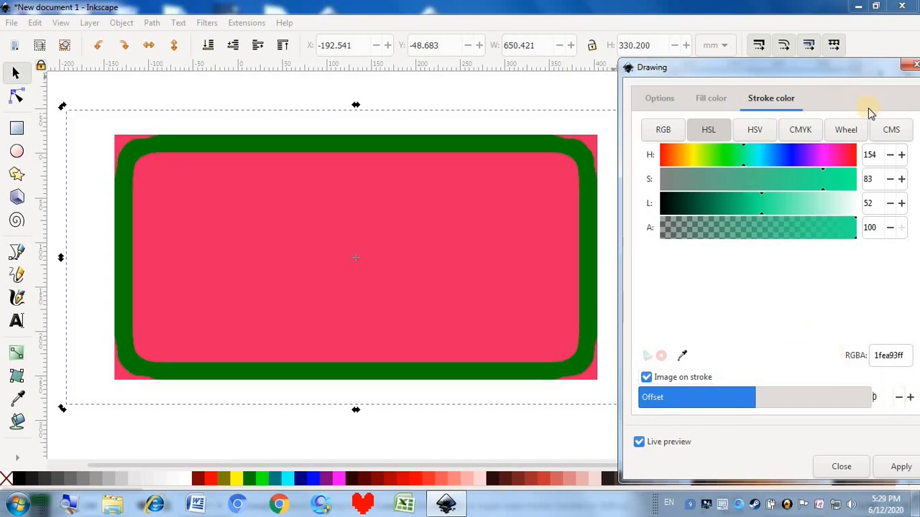
Apply the Drawing filter to the rectangle, close its dialog and undo the filter
{"action": "left_click", "coordinate": [903, 465]}
{"action": "left_click", "coordinate": [910, 66]}
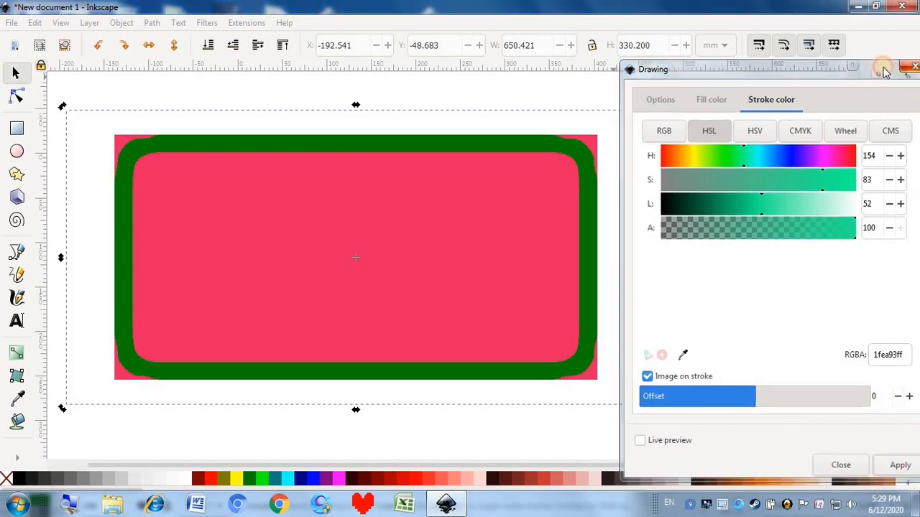
{"action": "key", "text": "ctrl+z"}
Move the rectangle to about X -31.8 mm, Y -33.3 mm and apply the Image Drawing Basic filter to it
{"action": "left_click_drag", "start_coordinate": [367, 192], "coordinate": [464, 179]}
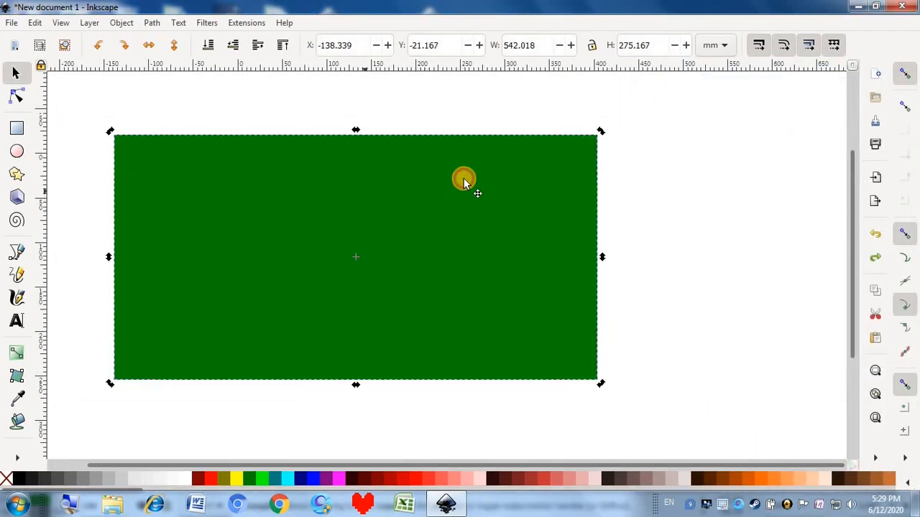
{"action": "left_click", "coordinate": [206, 23]}
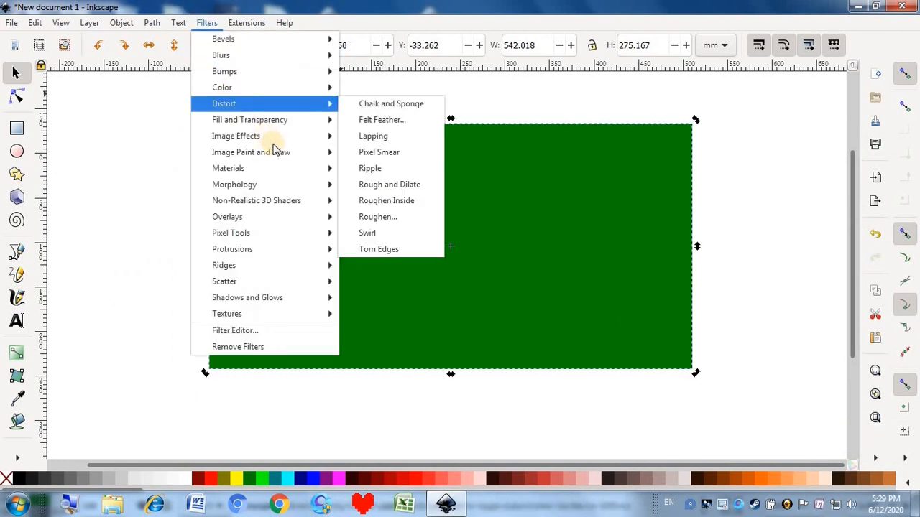
{"action": "mouse_move", "coordinate": [259, 152]}
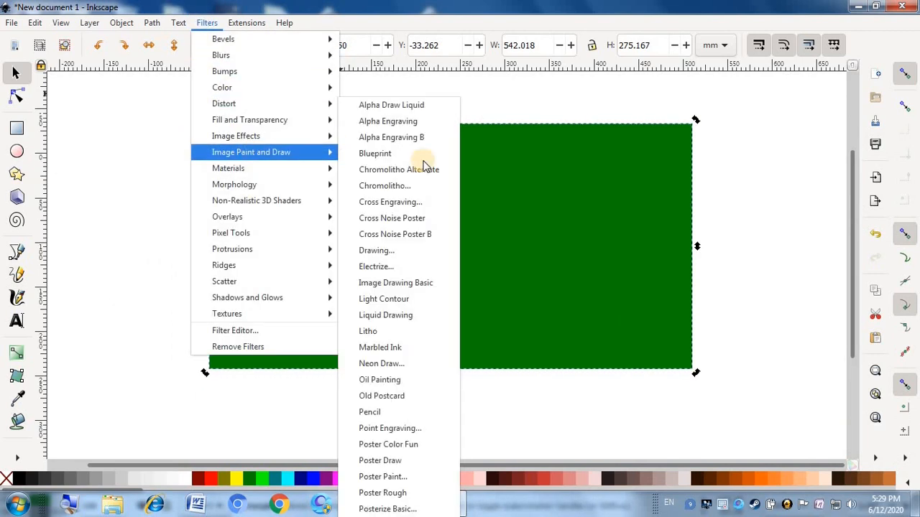
{"action": "left_click", "coordinate": [418, 286]}
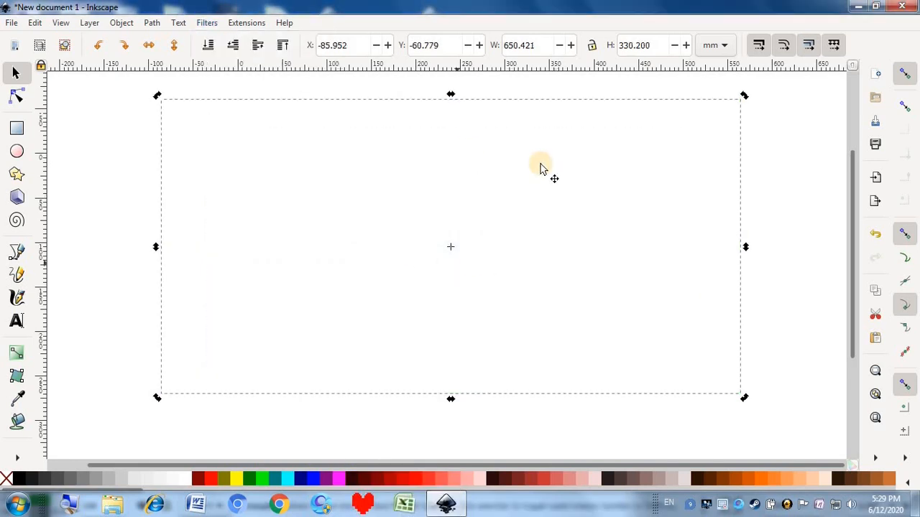
Undo the Image Drawing Basic filter and apply the Light Contour filter to the green rectangle
{"action": "key", "text": "ctrl+z"}
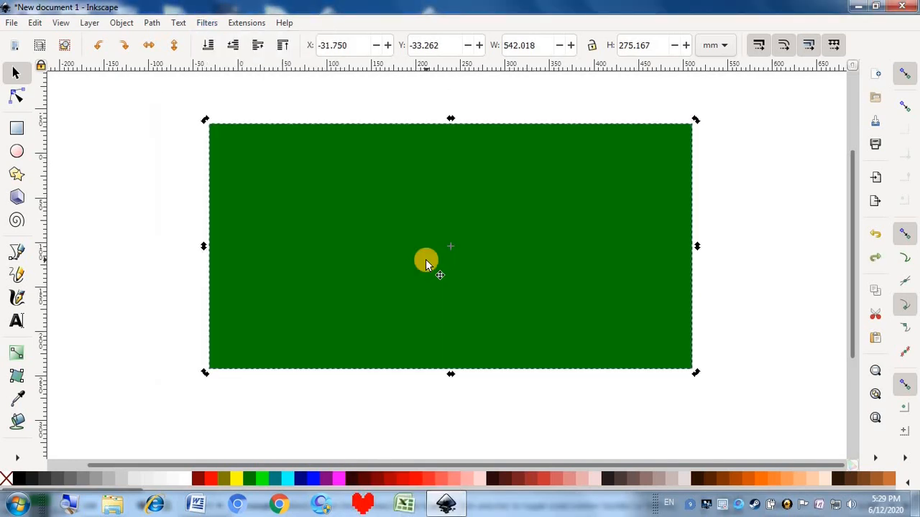
{"action": "left_click", "coordinate": [207, 23]}
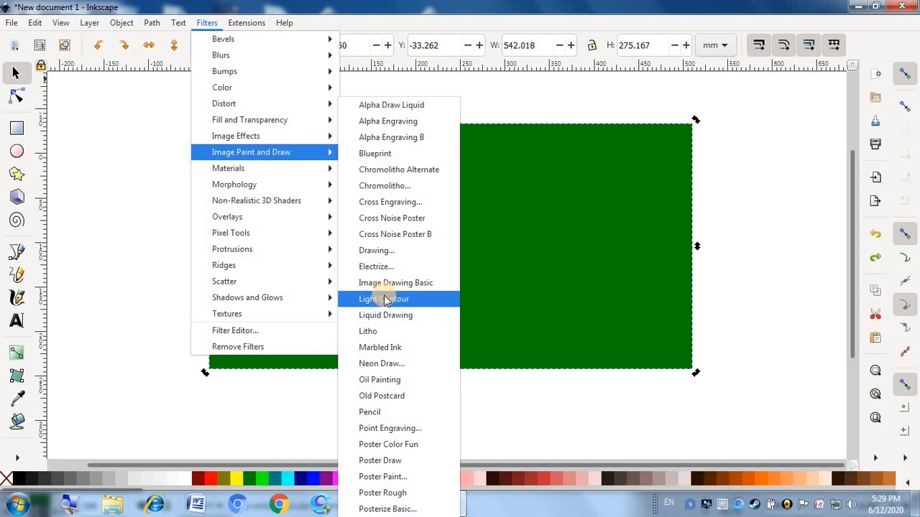
{"action": "left_click", "coordinate": [386, 300]}
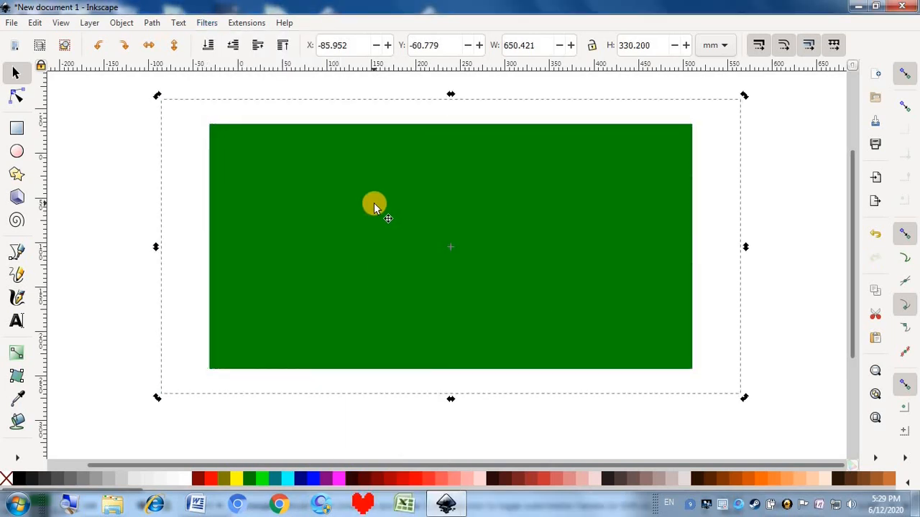
Undo the Light Contour filter and apply the Liquid Drawing filter to the green rectangle
{"action": "key", "text": "ctrl+z"}
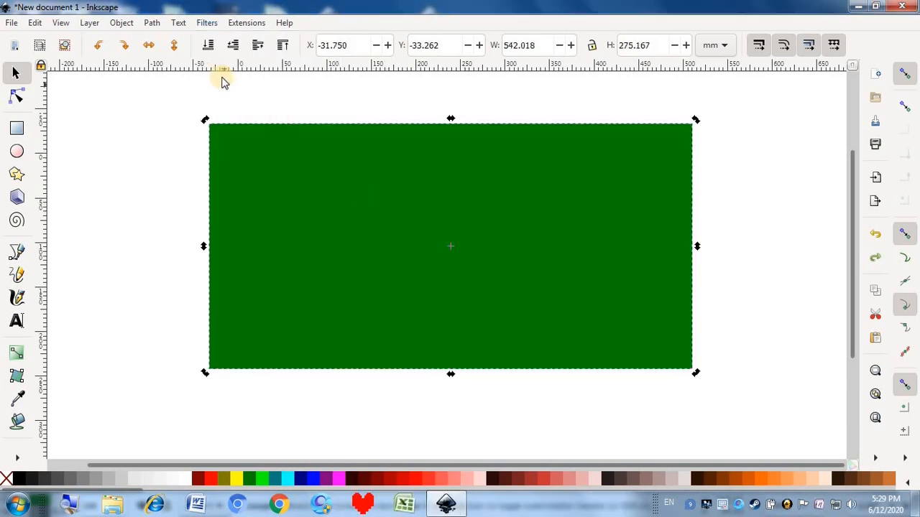
{"action": "left_click", "coordinate": [207, 22]}
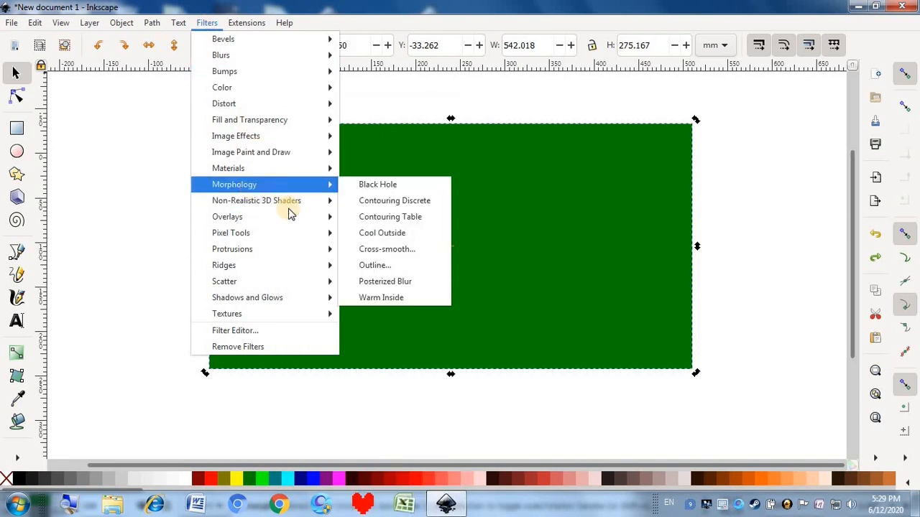
{"action": "mouse_move", "coordinate": [279, 152]}
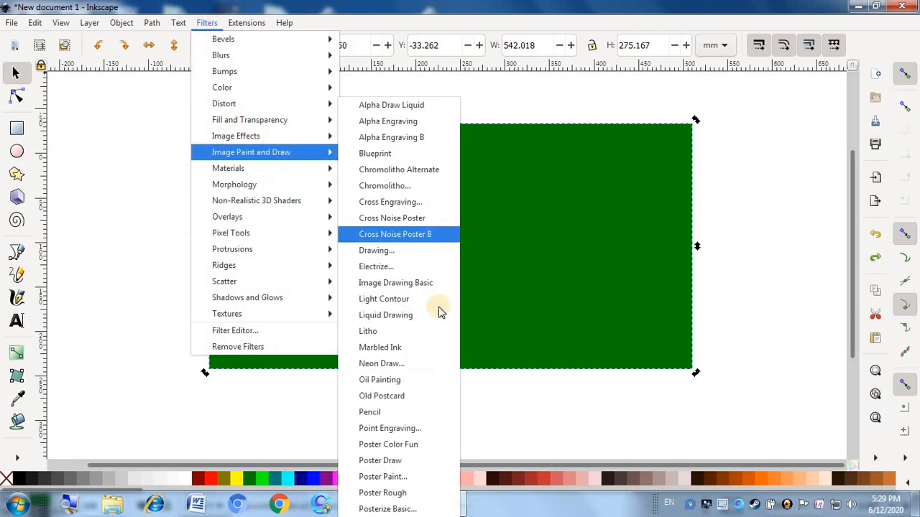
{"action": "left_click", "coordinate": [400, 315]}
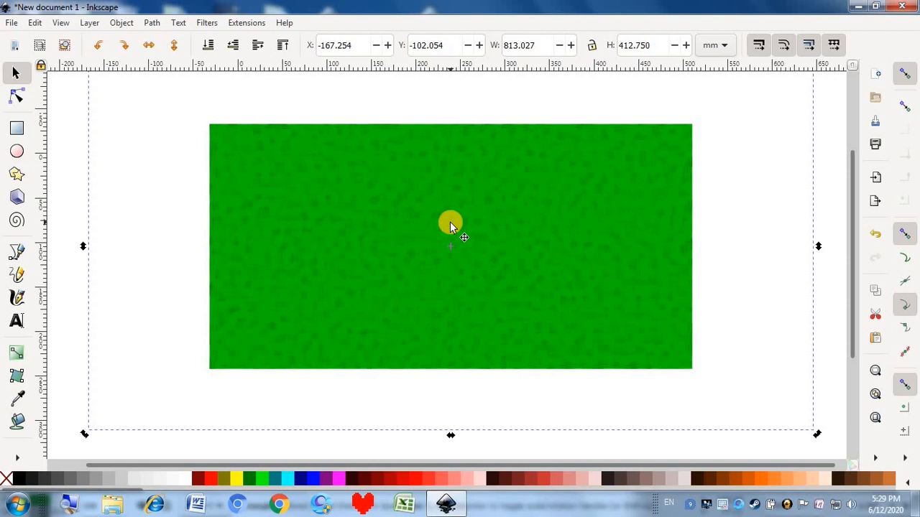
Undo the Liquid Drawing filter and apply the Litho filter to the rectangle
{"action": "key", "text": "ctrl+z"}
{"action": "left_click", "coordinate": [207, 23]}
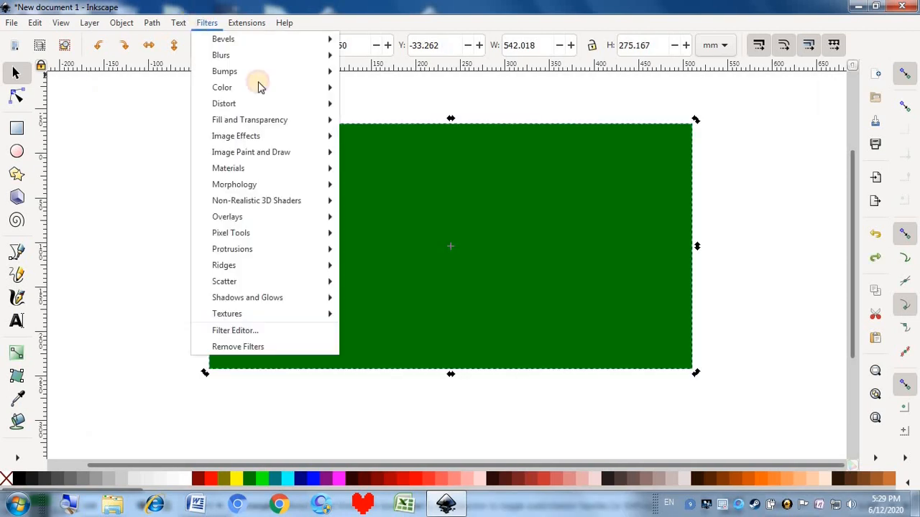
{"action": "mouse_move", "coordinate": [276, 155]}
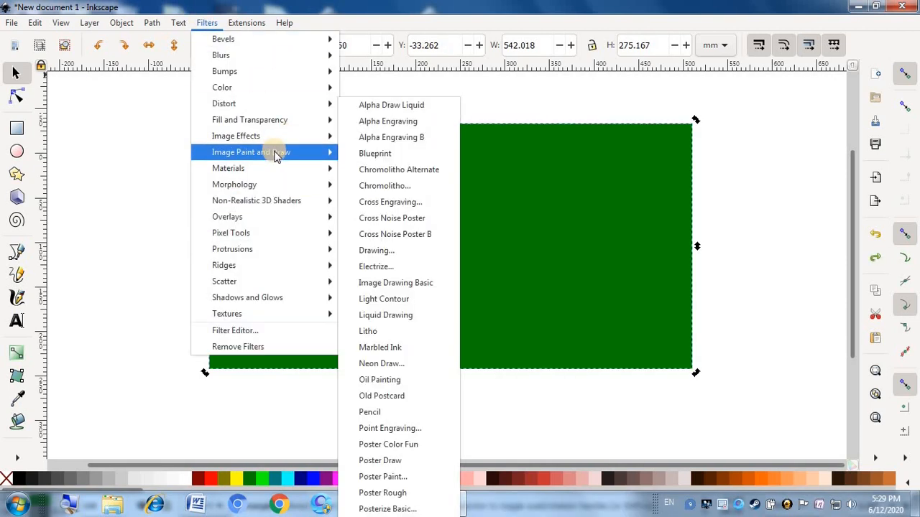
{"action": "left_click", "coordinate": [408, 332]}
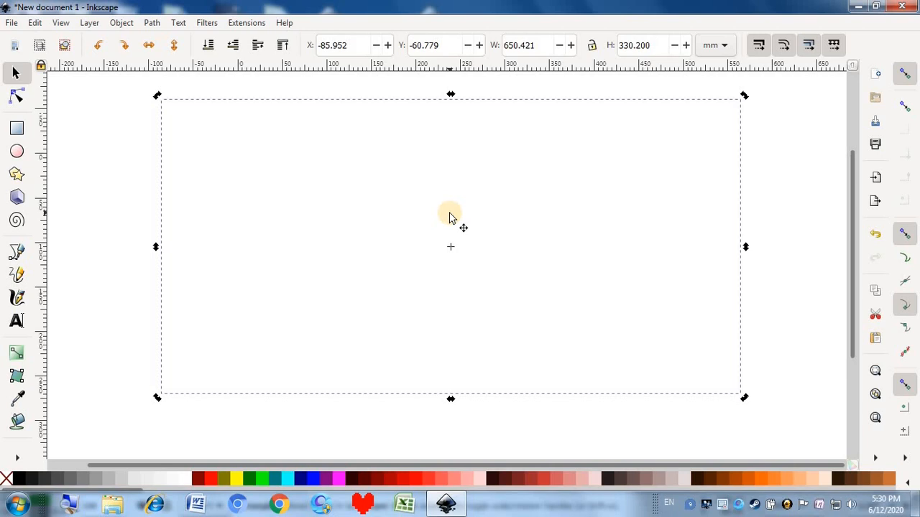
Undo the Litho filter and apply the Marbled Ink filter to the rectangle
{"action": "key", "text": "ctrl+z"}
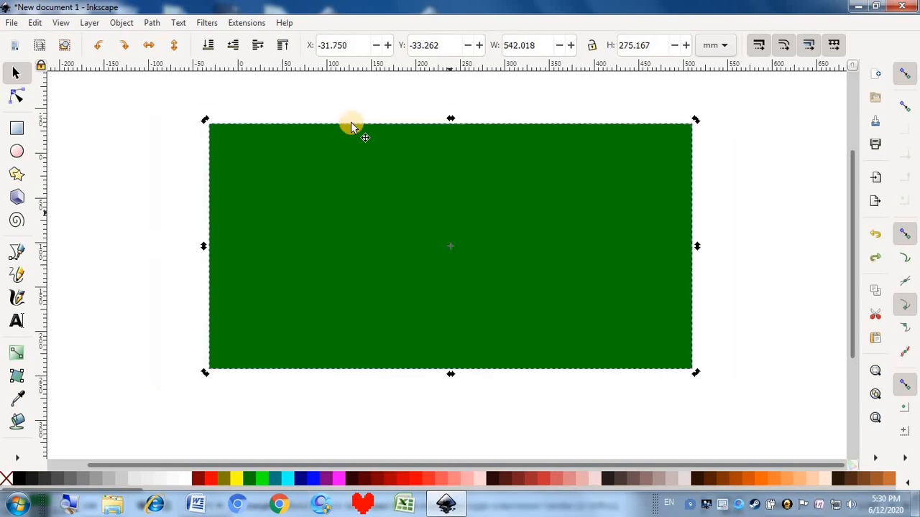
{"action": "left_click", "coordinate": [213, 24]}
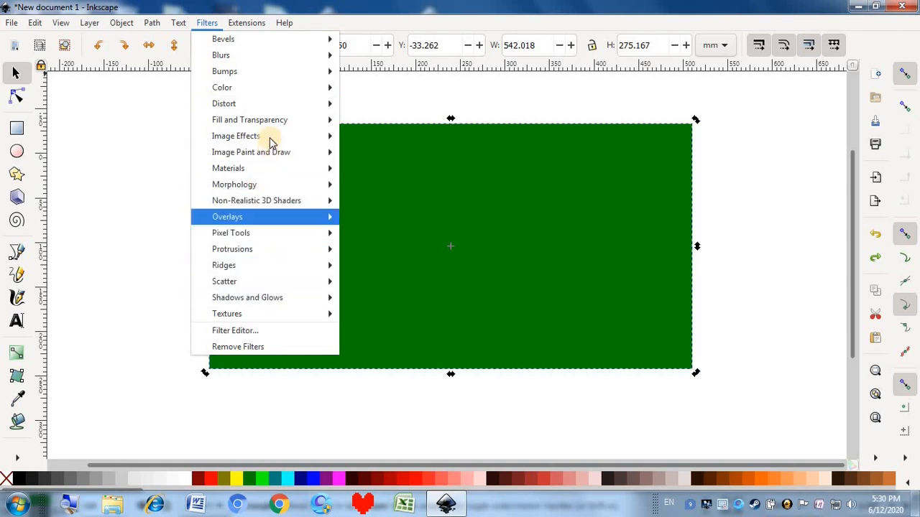
{"action": "mouse_move", "coordinate": [270, 146]}
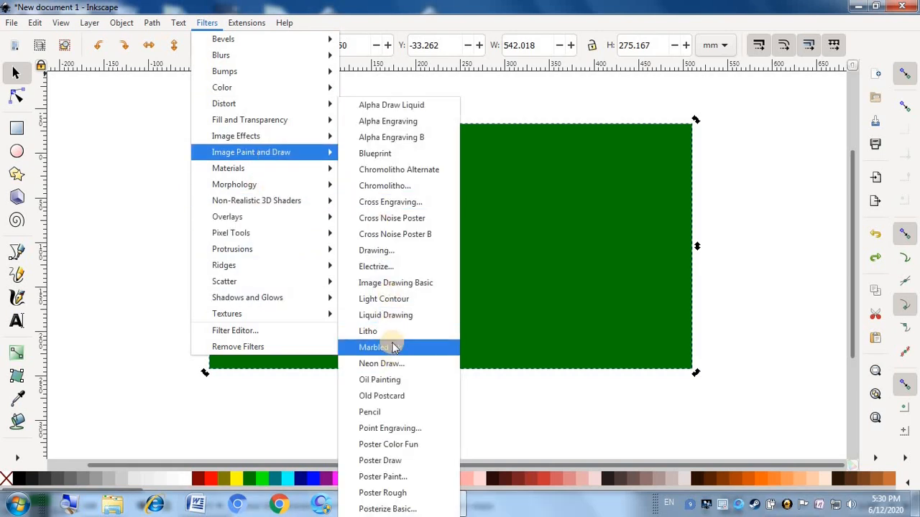
{"action": "left_click", "coordinate": [393, 349]}
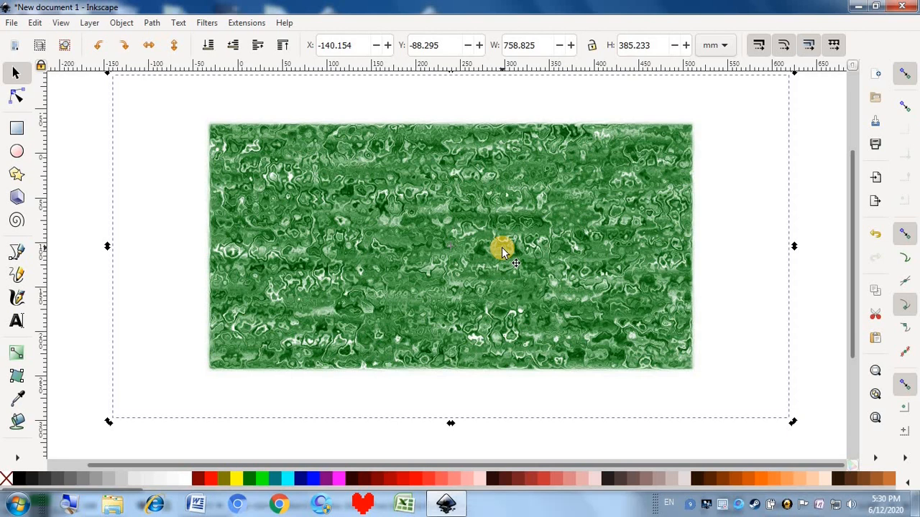
Undo the Marbled Ink filter and start the Neon Draw filter with its live preview switched on
{"action": "key", "text": "ctrl+z"}
{"action": "left_click", "coordinate": [209, 23]}
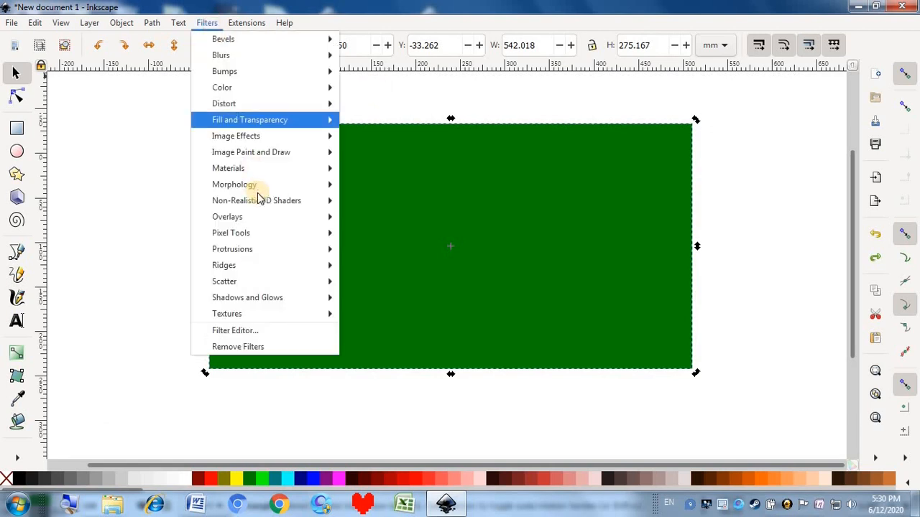
{"action": "mouse_move", "coordinate": [267, 153]}
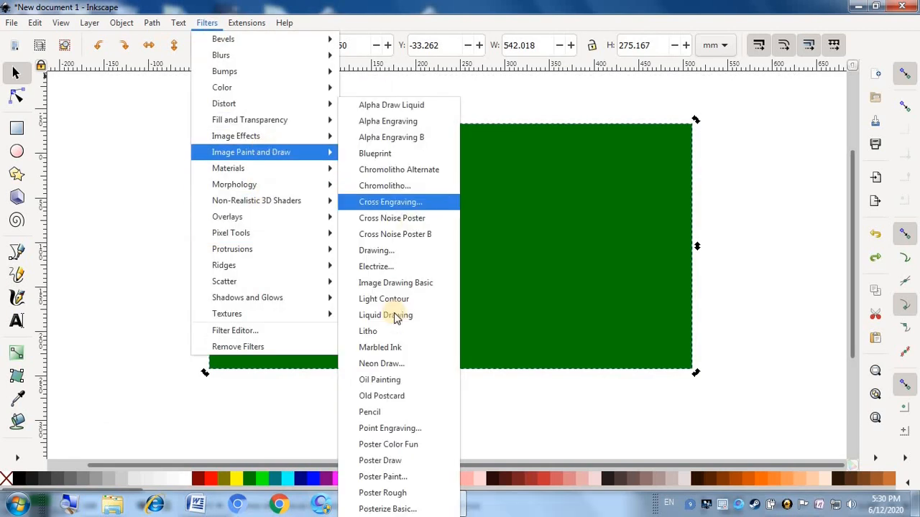
{"action": "left_click", "coordinate": [393, 364]}
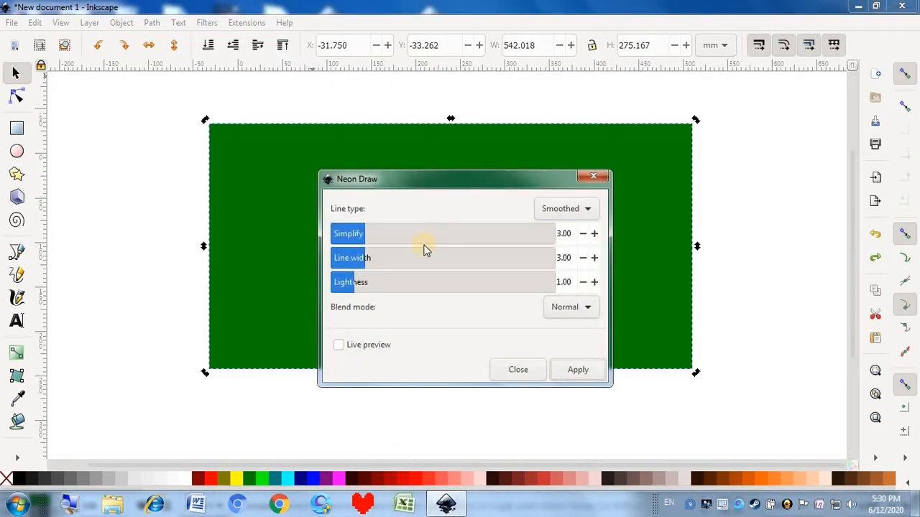
{"action": "left_click", "coordinate": [343, 345]}
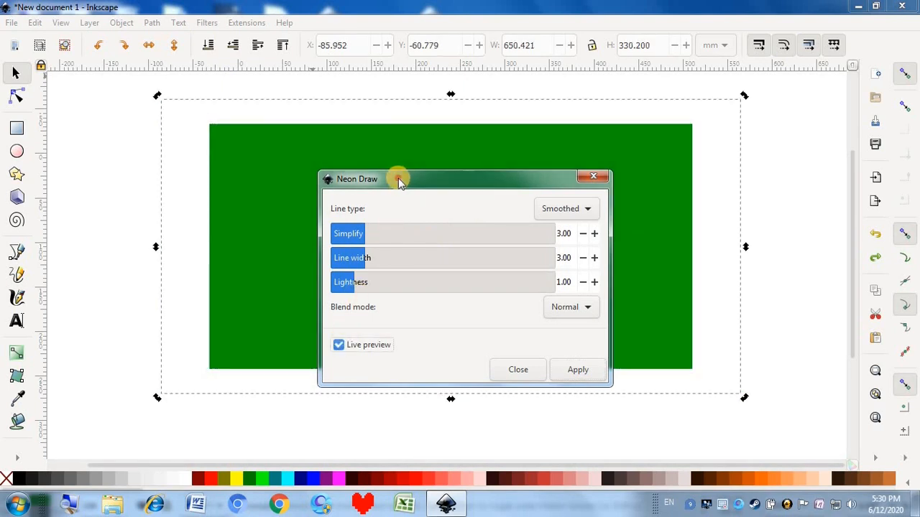
{"action": "left_click_drag", "start_coordinate": [401, 177], "coordinate": [601, 190]}
Try Neon Draw's Simplify at 20, lower it to 0.01 and raise the line width to 20
{"action": "left_click_drag", "start_coordinate": [568, 260], "coordinate": [798, 232]}
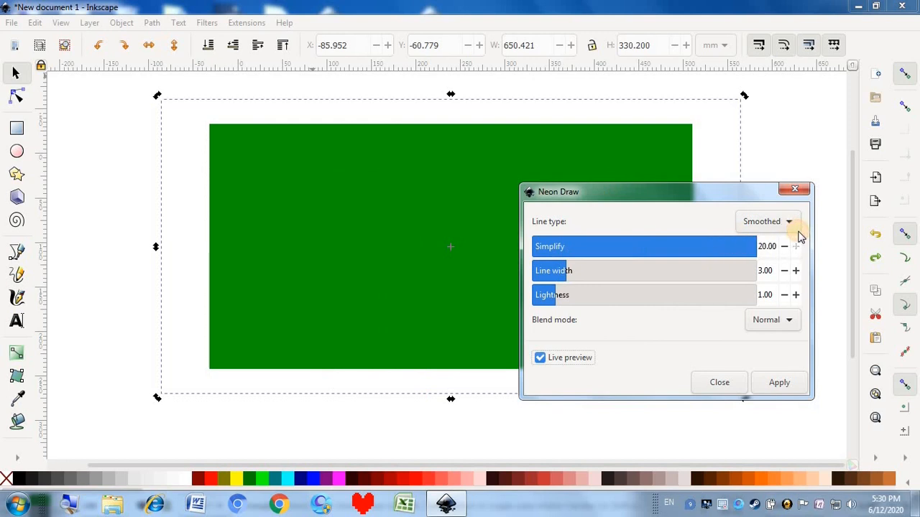
{"action": "left_click_drag", "start_coordinate": [626, 246], "coordinate": [527, 240]}
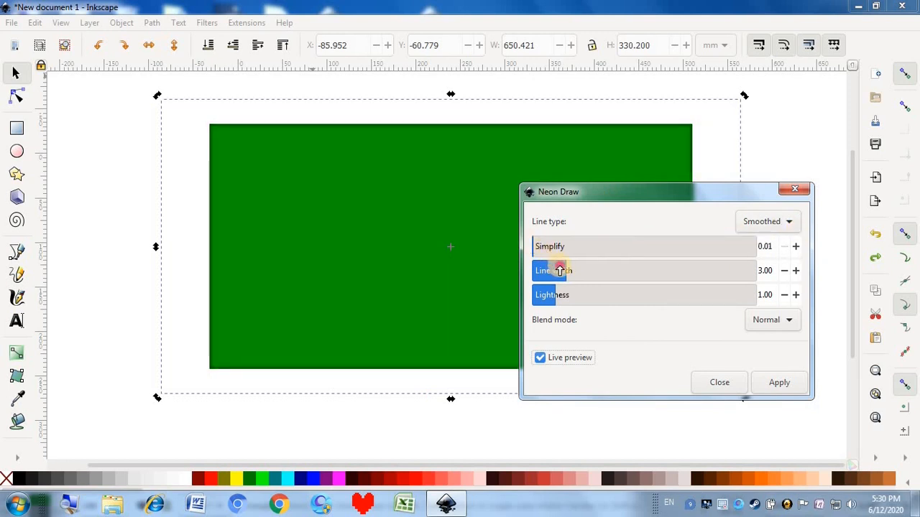
{"action": "left_click_drag", "start_coordinate": [560, 270], "coordinate": [679, 301]}
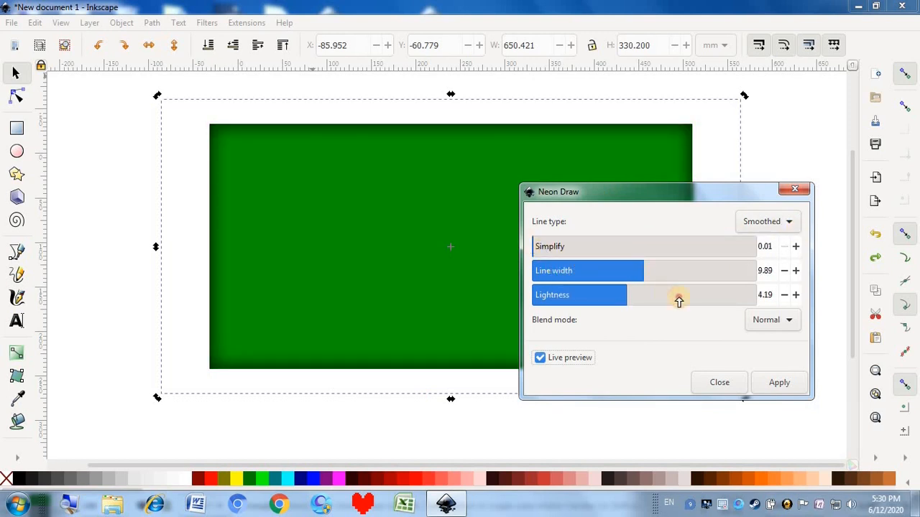
{"action": "left_click_drag", "start_coordinate": [678, 266], "coordinate": [754, 270]}
Try several Neon Draw lightness values, including 3.14 and 1.74, and set it to 2.28
{"action": "left_click_drag", "start_coordinate": [659, 288], "coordinate": [606, 306]}
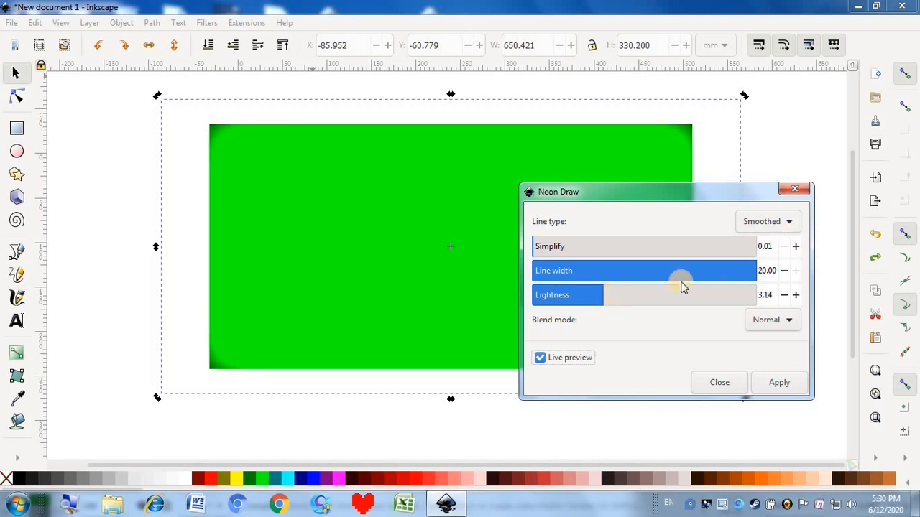
{"action": "left_click", "coordinate": [599, 297]}
{"action": "left_click_drag", "start_coordinate": [606, 302], "coordinate": [573, 298]}
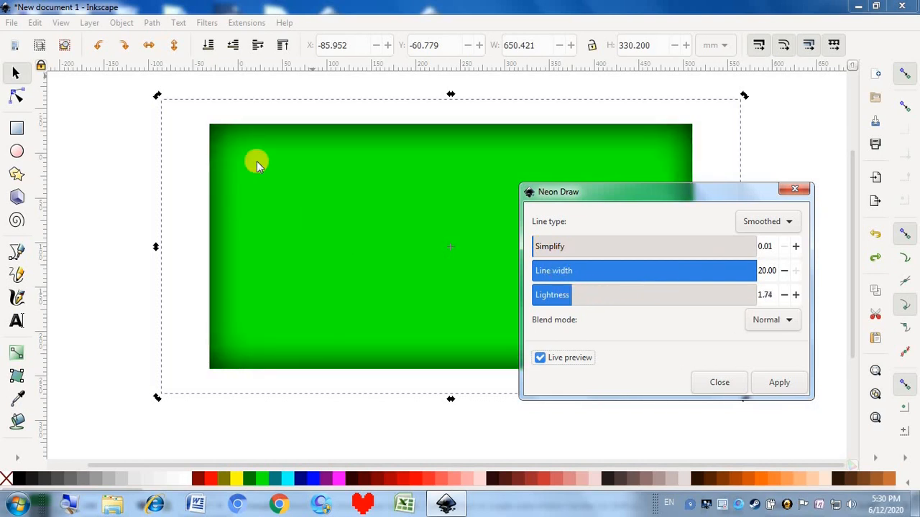
{"action": "left_click", "coordinate": [583, 302]}
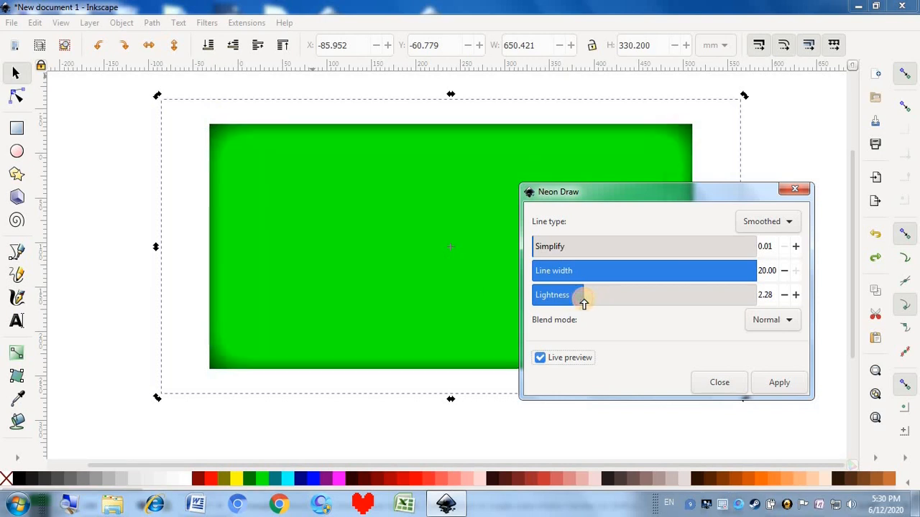
Try the Contrasted line type for Neon Draw and switch back to Smoothed
{"action": "left_click", "coordinate": [775, 225]}
{"action": "left_click", "coordinate": [776, 241]}
{"action": "left_click", "coordinate": [784, 221]}
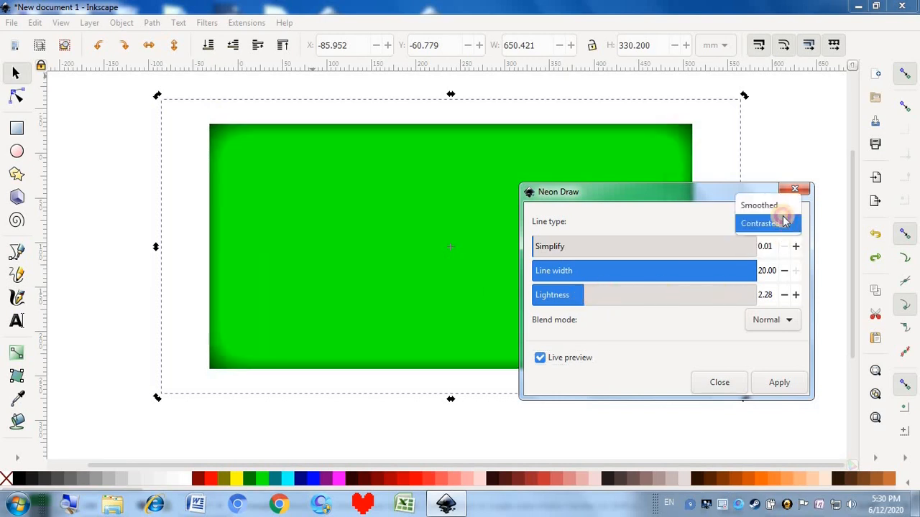
{"action": "left_click", "coordinate": [776, 206]}
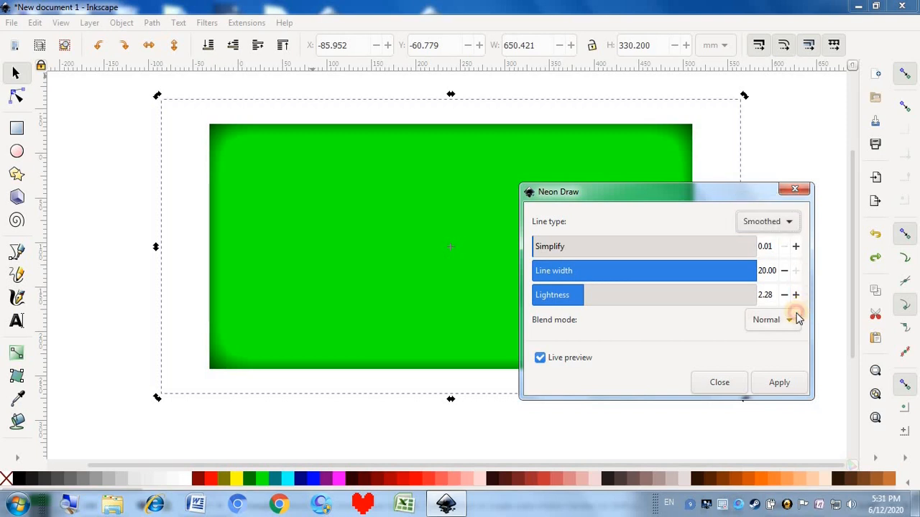
Set Neon Draw's blend mode to Multiply and increase the lightness
{"action": "left_click", "coordinate": [798, 319]}
{"action": "left_click", "coordinate": [785, 335]}
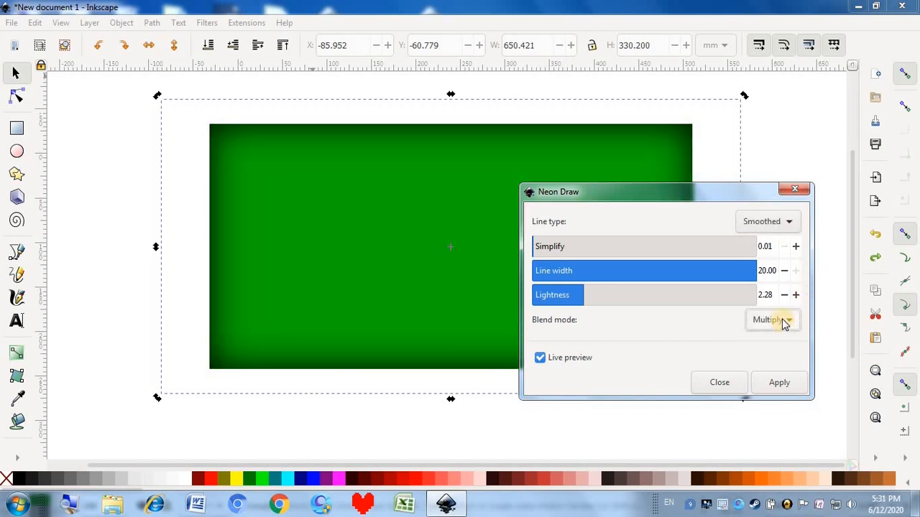
{"action": "mouse_move", "coordinate": [592, 297]}
{"action": "left_mouse_down"}
{"action": "mouse_move", "coordinate": [565, 297]}
{"action": "mouse_move", "coordinate": [642, 295]}
{"action": "mouse_move", "coordinate": [604, 294]}
{"action": "left_mouse_up"}
Apply Neon Draw with the Screen blend mode and a lightness of 2.04, and close its dialog
{"action": "left_click", "coordinate": [776, 329]}
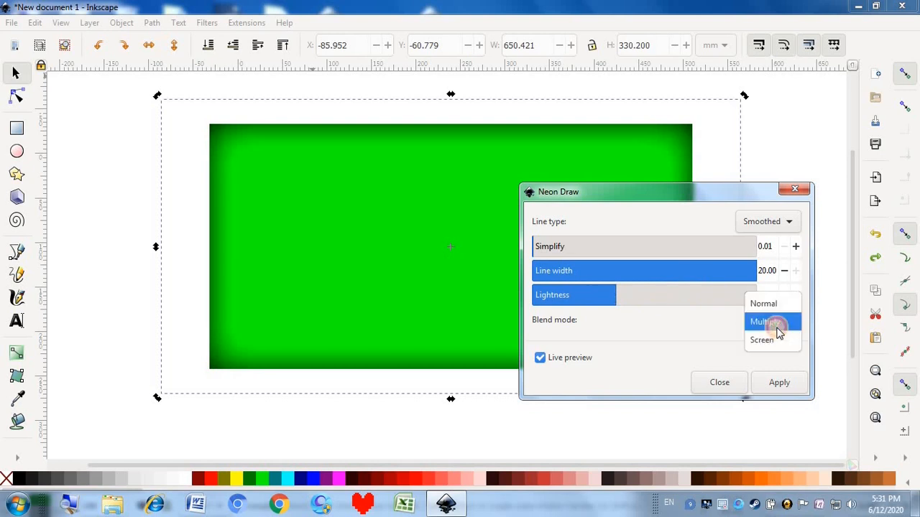
{"action": "left_click", "coordinate": [778, 341]}
{"action": "left_click", "coordinate": [562, 297]}
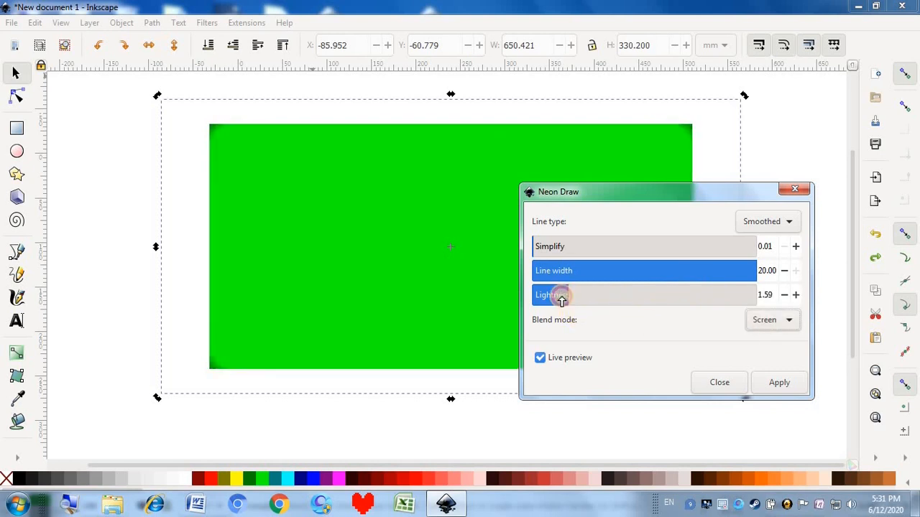
{"action": "left_click_drag", "start_coordinate": [574, 297], "coordinate": [610, 301]}
{"action": "left_click", "coordinate": [781, 384]}
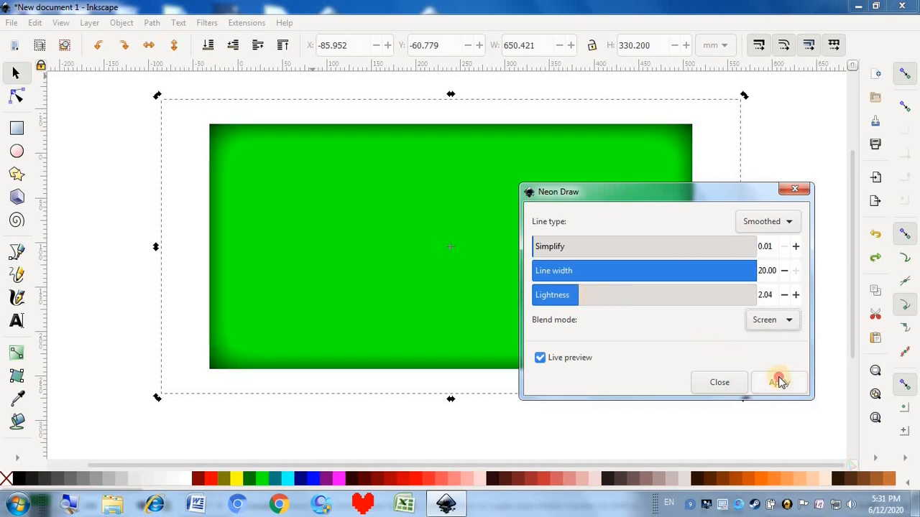
{"action": "left_click", "coordinate": [794, 188]}
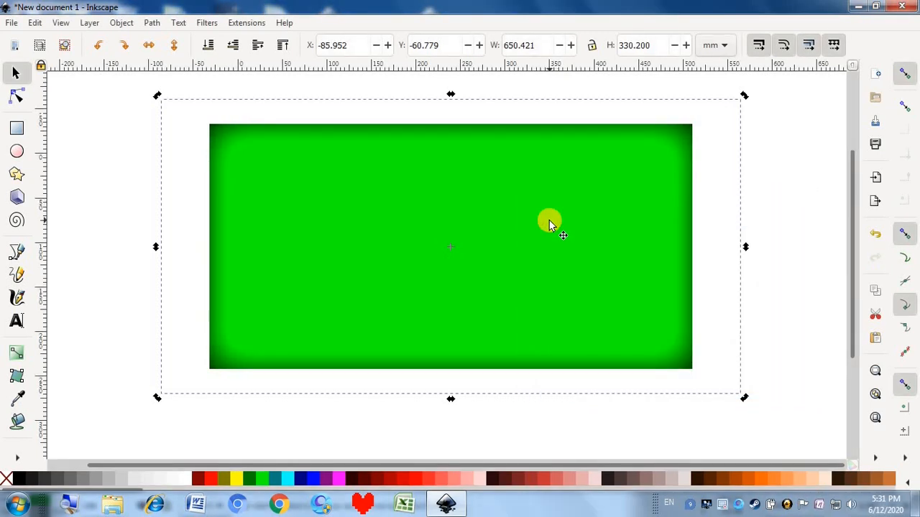
With Neon Draw undone, move the rectangle to about X -64.3 mm, Y -11.3 mm and apply the Oil Painting filter to it
{"action": "left_click_drag", "start_coordinate": [359, 148], "coordinate": [350, 220]}
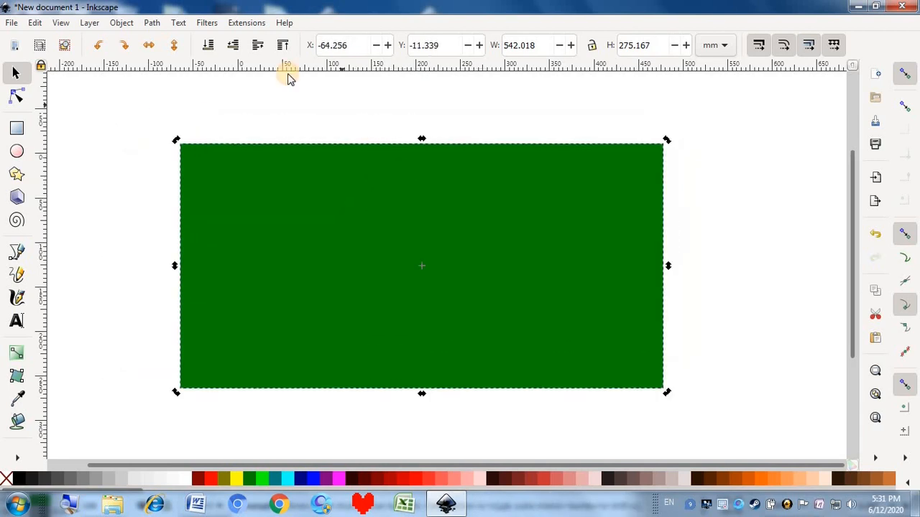
{"action": "left_click", "coordinate": [207, 23]}
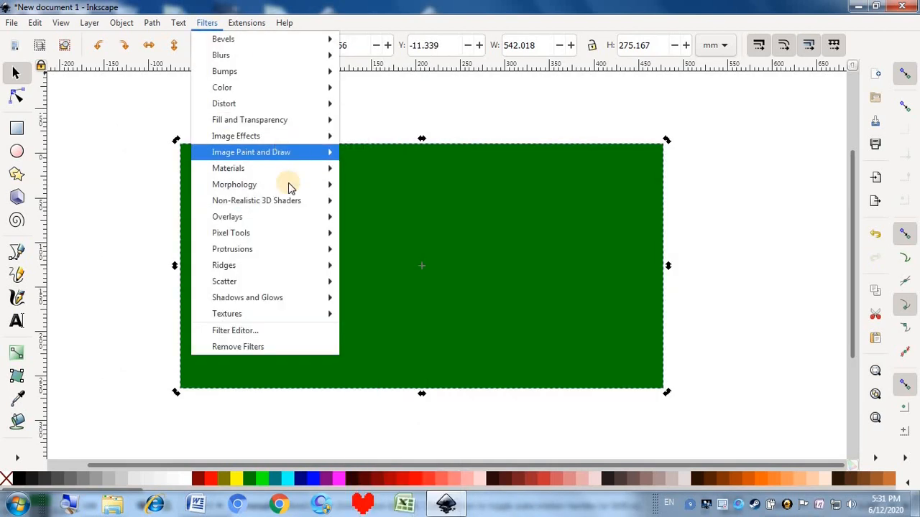
{"action": "mouse_move", "coordinate": [284, 153]}
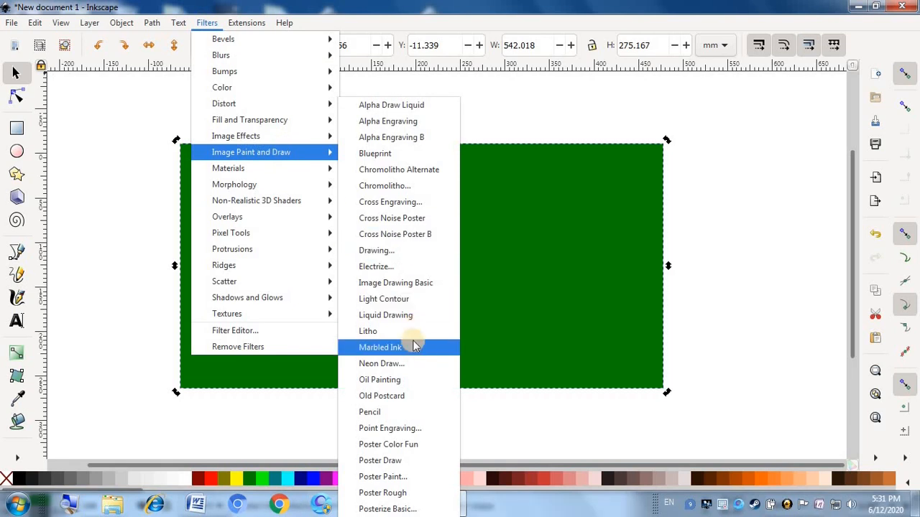
{"action": "left_click", "coordinate": [393, 381]}
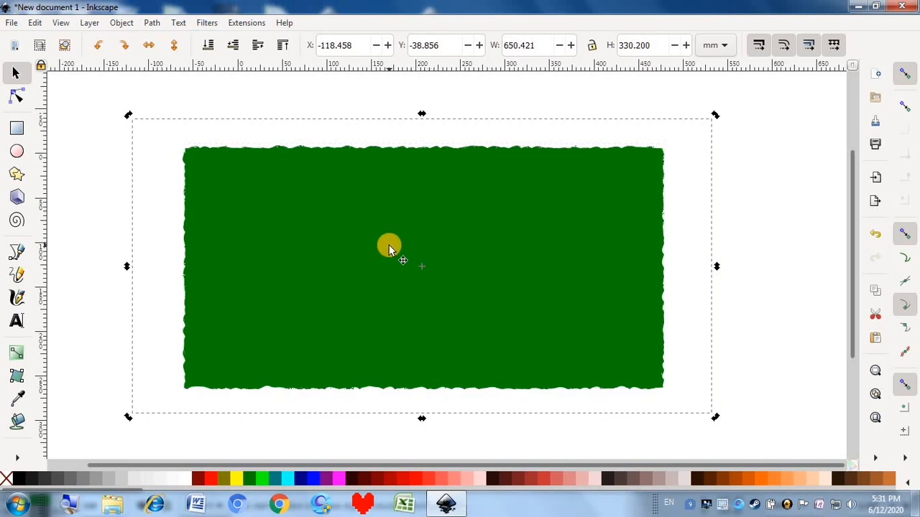
Undo the Oil Painting filter and apply the Old Postcard filter to the rectangle
{"action": "key", "text": "ctrl+z"}
{"action": "left_click", "coordinate": [206, 23]}
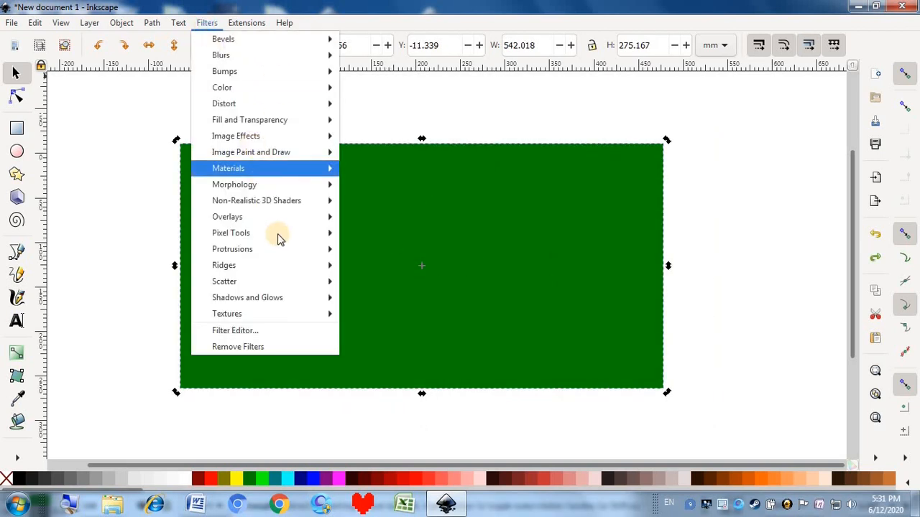
{"action": "mouse_move", "coordinate": [267, 151]}
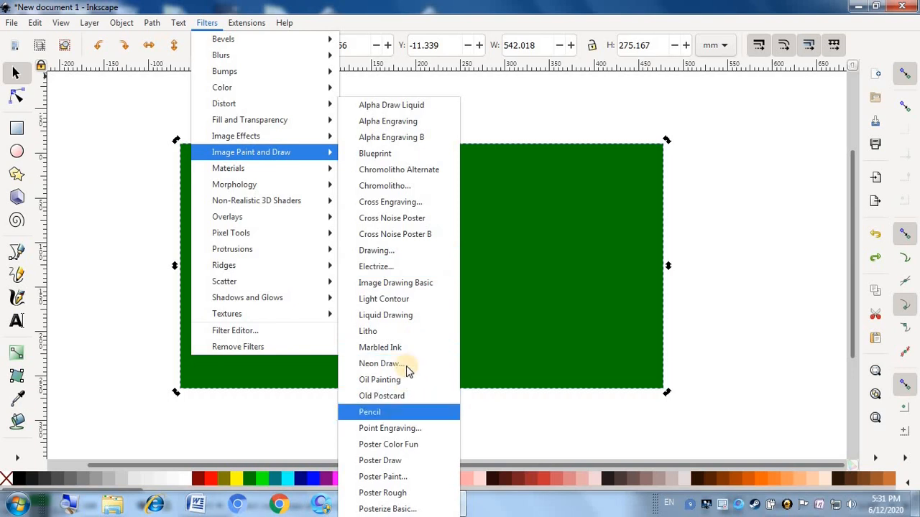
{"action": "left_click", "coordinate": [406, 401]}
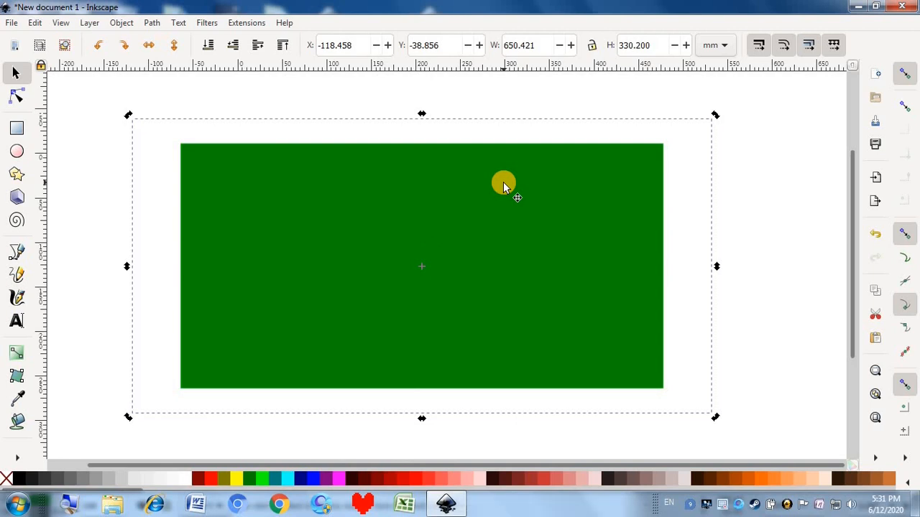
Undo the Old Postcard filter and apply the Pencil filter to the rectangle
{"action": "key", "text": "ctrl+z"}
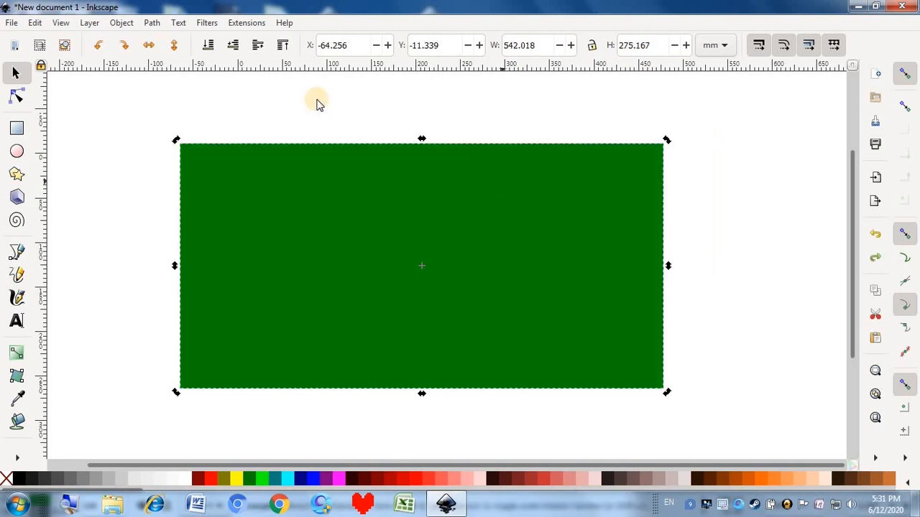
{"action": "left_click", "coordinate": [206, 24]}
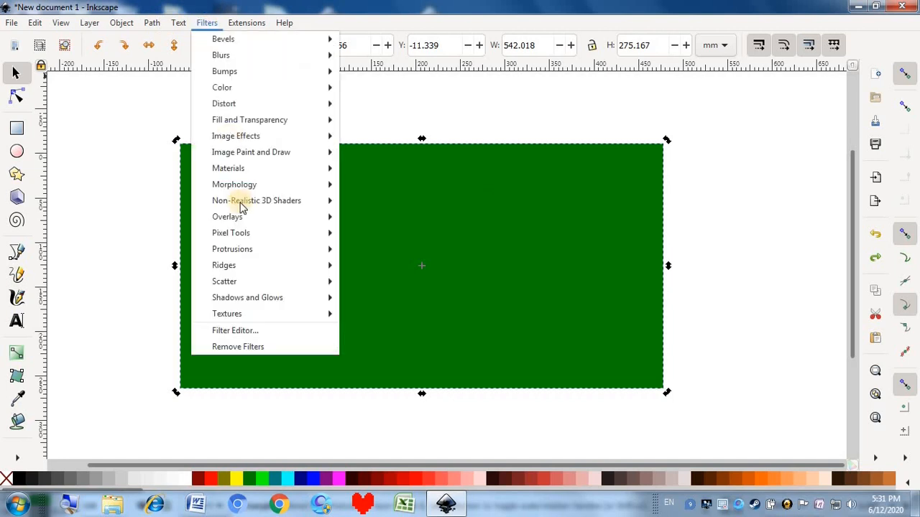
{"action": "mouse_move", "coordinate": [308, 151]}
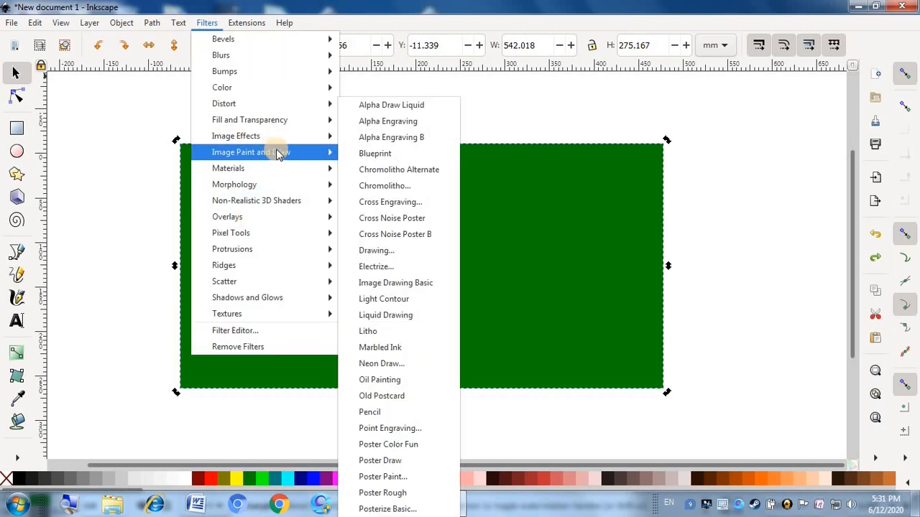
{"action": "left_click", "coordinate": [397, 412]}
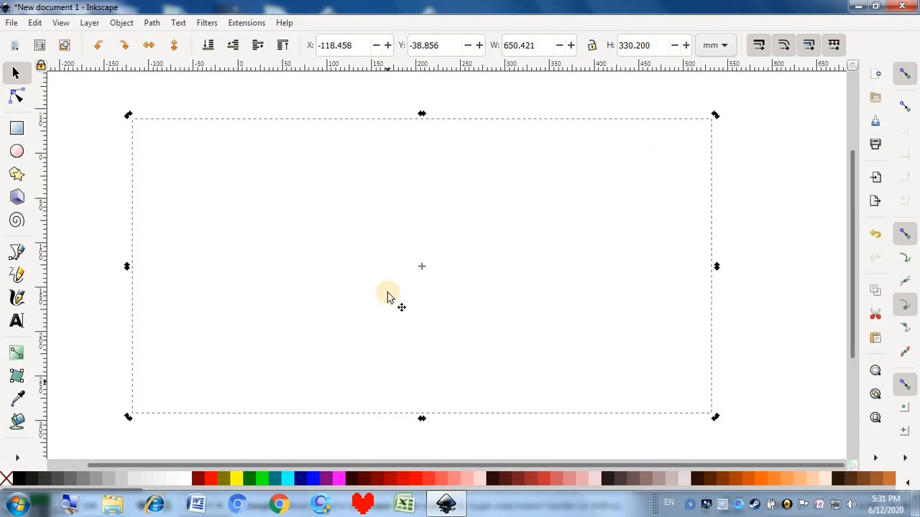
Undo the Pencil filter and open the Point Engraving filter settings for the rectangle
{"action": "key", "text": "ctrl+z"}
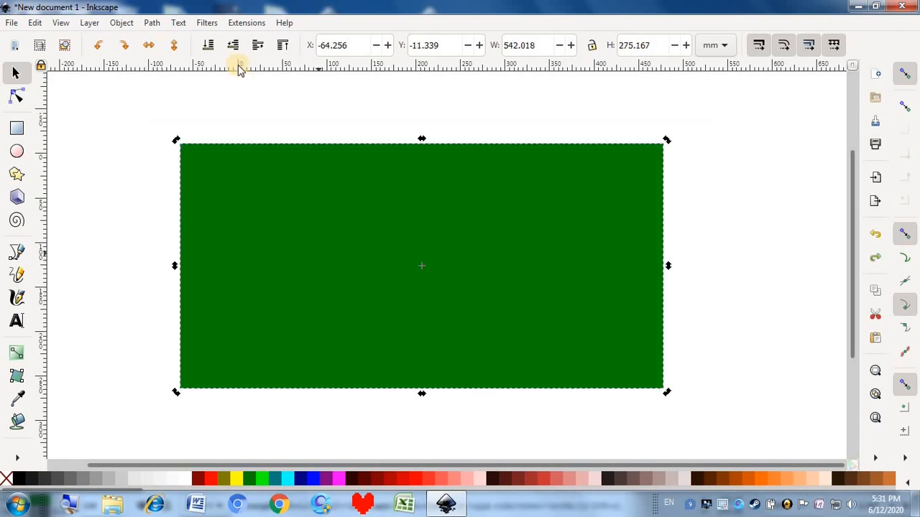
{"action": "left_click", "coordinate": [205, 23]}
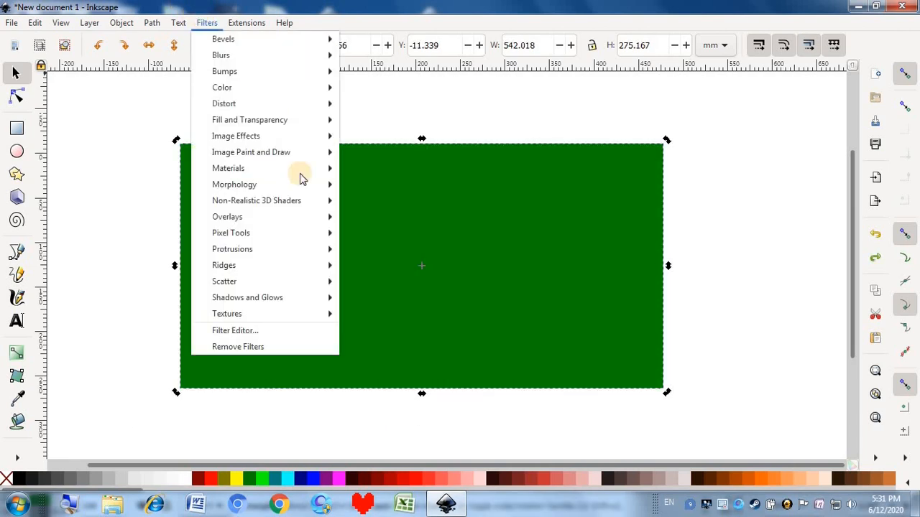
{"action": "mouse_move", "coordinate": [300, 158]}
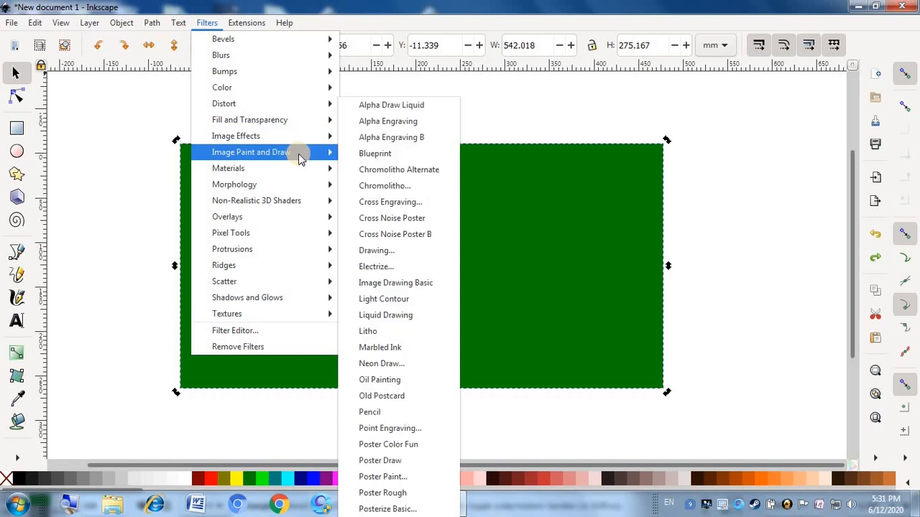
{"action": "left_click", "coordinate": [394, 428]}
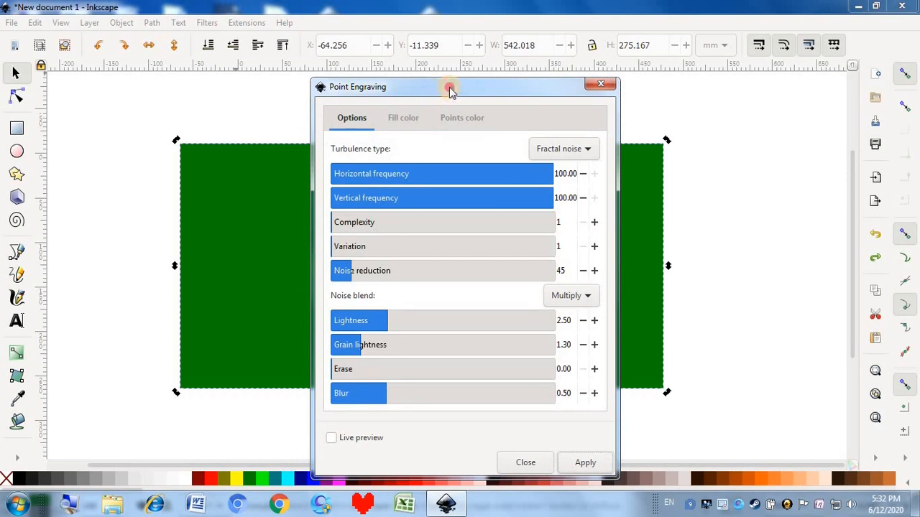
Move the rectangle to about X -142.9 mm, Y -15.9 mm and turn on the live preview of Point Engraving
{"action": "left_click_drag", "start_coordinate": [450, 87], "coordinate": [786, 82]}
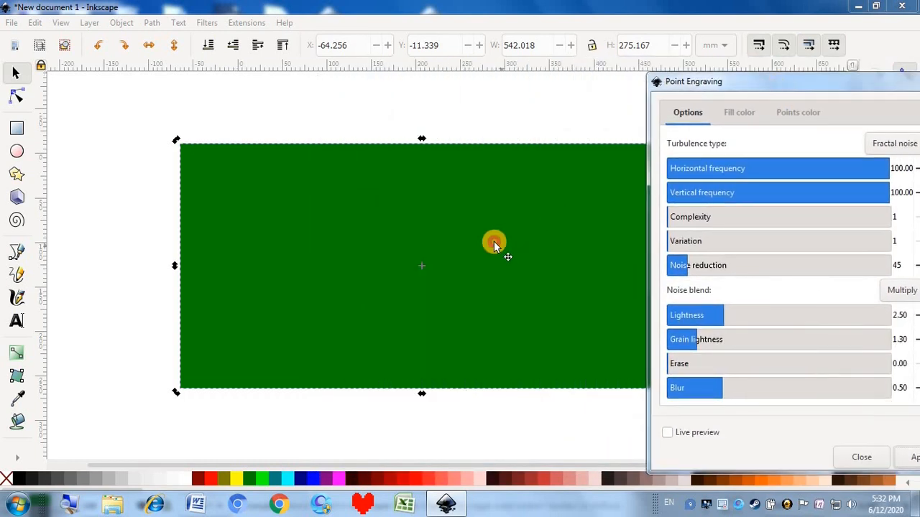
{"action": "left_click_drag", "start_coordinate": [493, 241], "coordinate": [392, 234]}
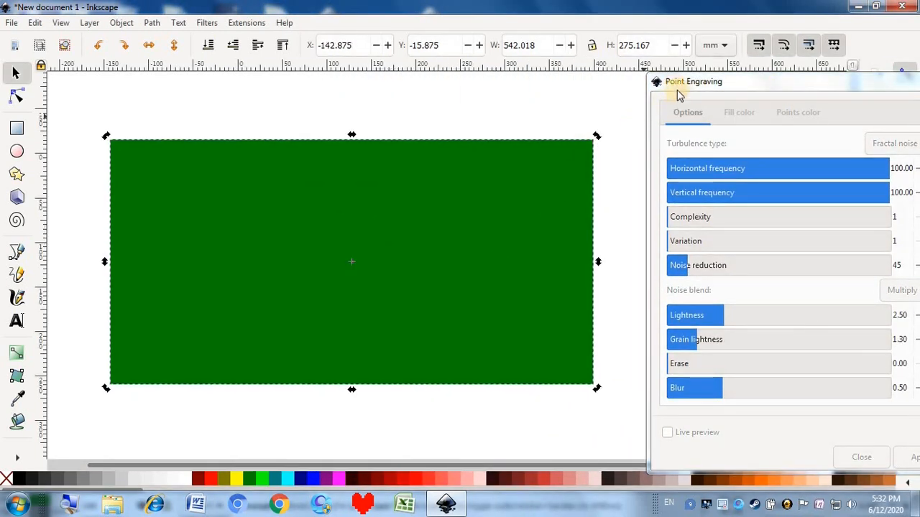
{"action": "left_click_drag", "start_coordinate": [667, 84], "coordinate": [642, 81]}
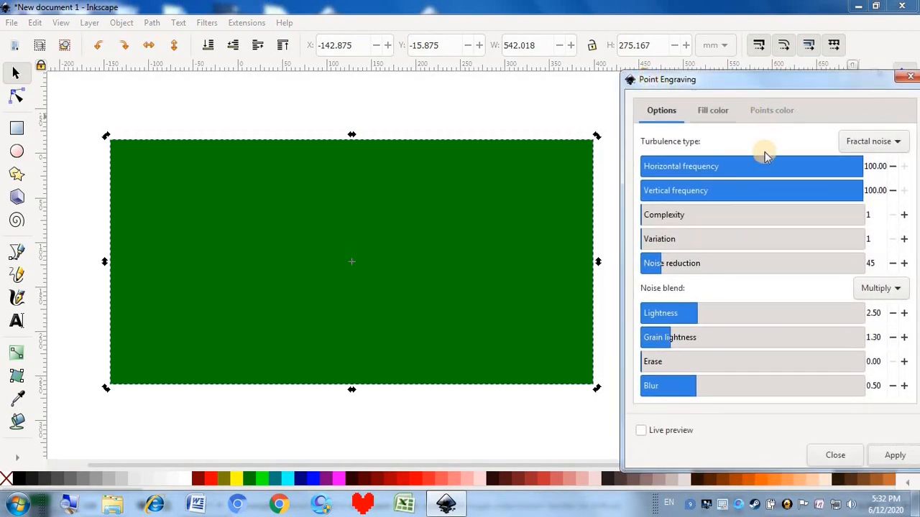
{"action": "left_click", "coordinate": [642, 433]}
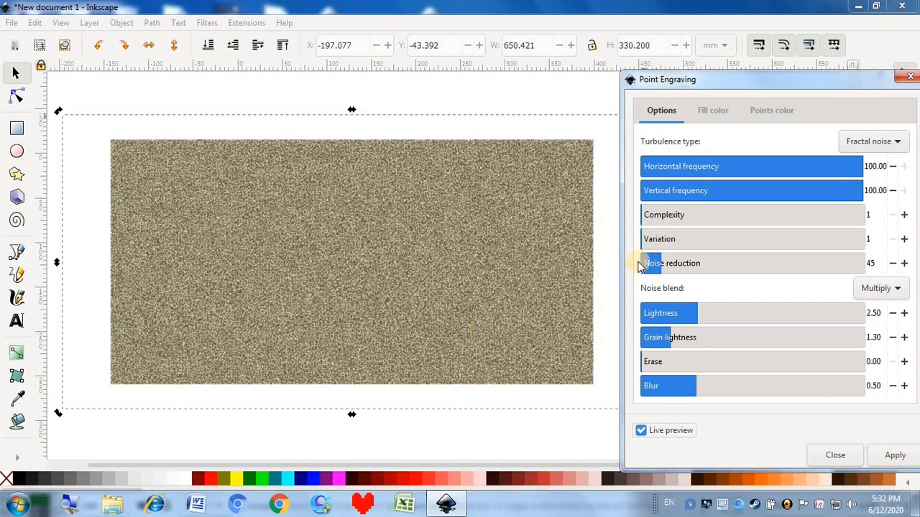
Set Point Engraving's complexity to 3, variation to 45 and noise reduction to 500
{"action": "left_click", "coordinate": [682, 216]}
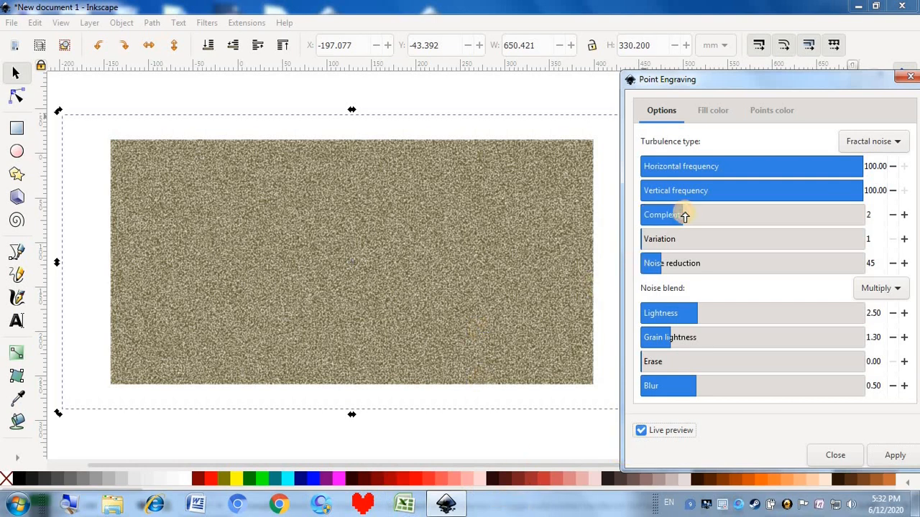
{"action": "left_click_drag", "start_coordinate": [694, 216], "coordinate": [776, 214]}
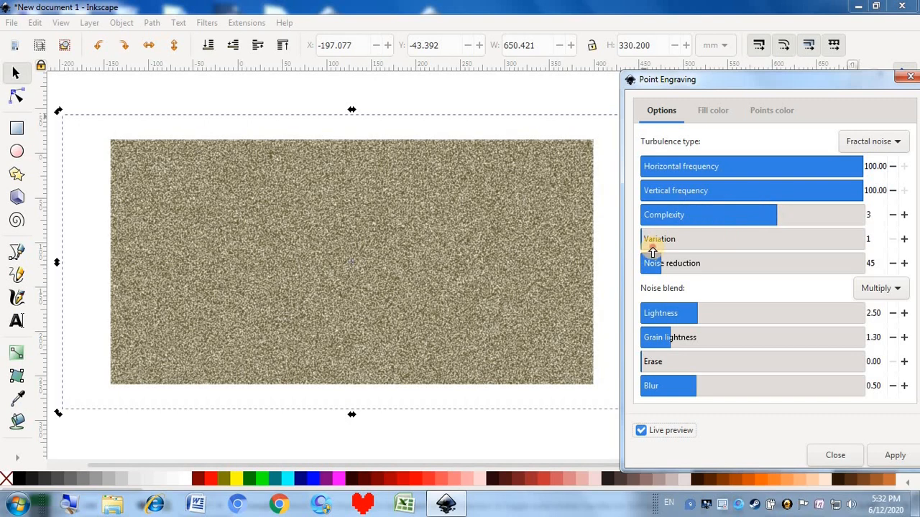
{"action": "left_click_drag", "start_coordinate": [652, 250], "coordinate": [741, 240]}
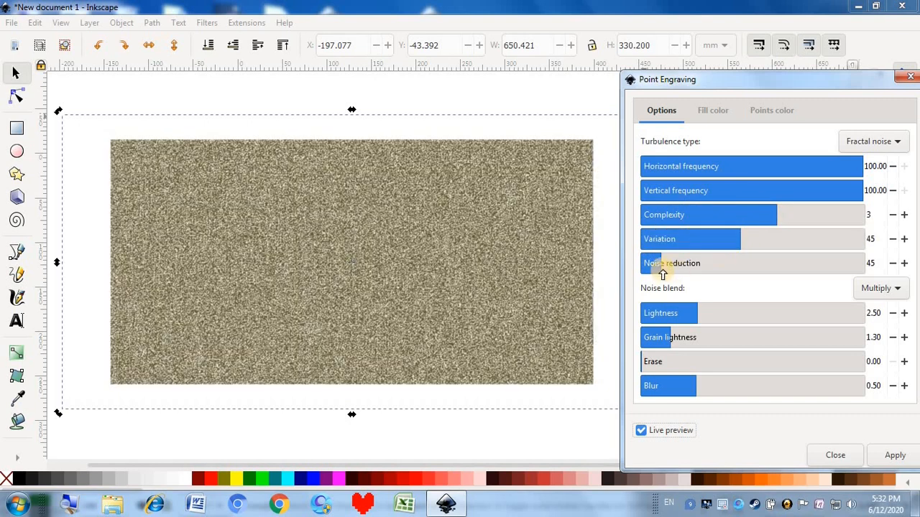
{"action": "left_click_drag", "start_coordinate": [662, 273], "coordinate": [918, 298]}
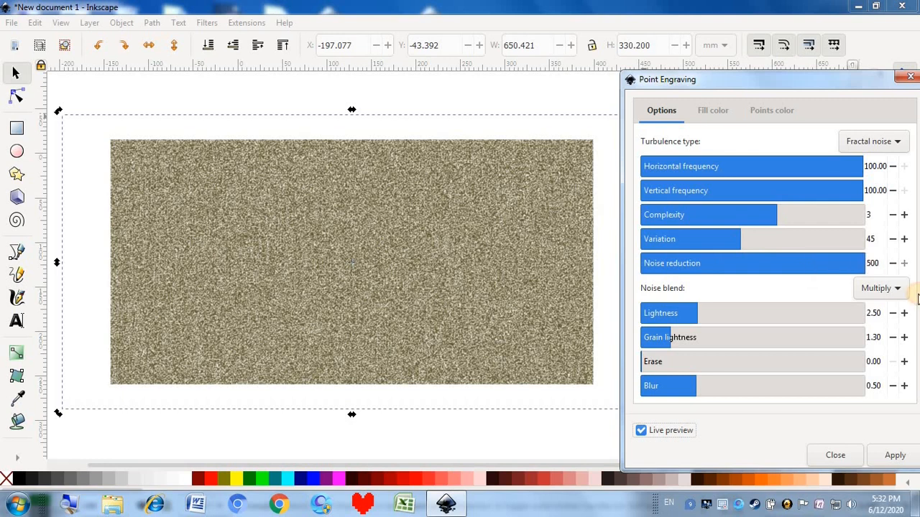
Try stronger lightness values for Point Engraving, settling on lightness 2.78 and grain lightness 1.62
{"action": "left_click_drag", "start_coordinate": [714, 314], "coordinate": [739, 310]}
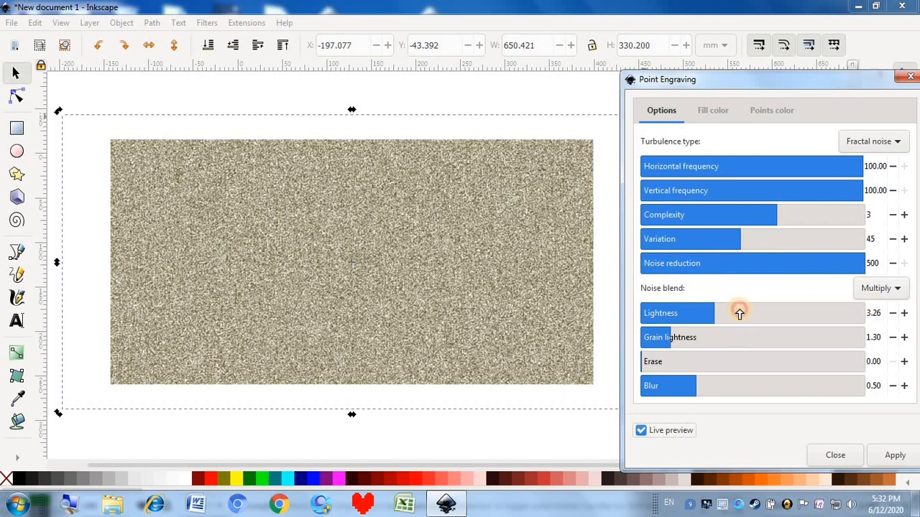
{"action": "left_click_drag", "start_coordinate": [690, 323], "coordinate": [829, 294]}
{"action": "left_click", "coordinate": [676, 338]}
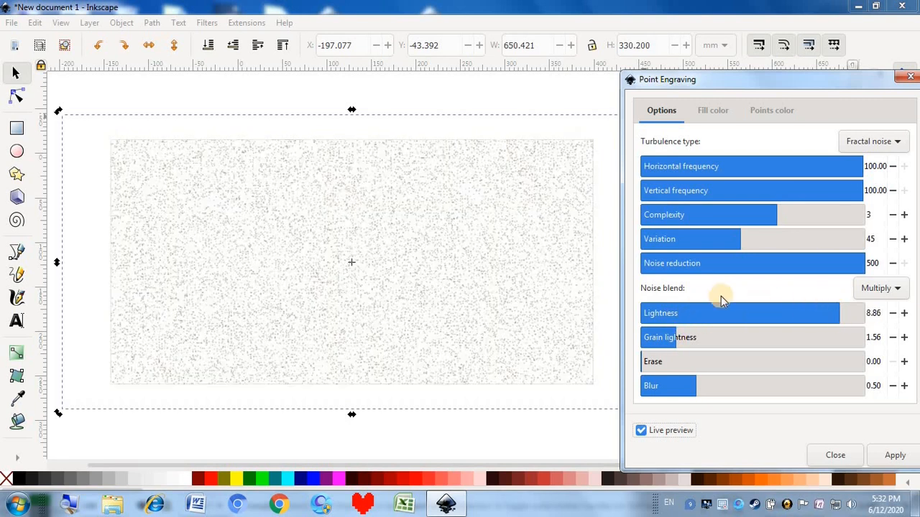
{"action": "left_click", "coordinate": [701, 313]}
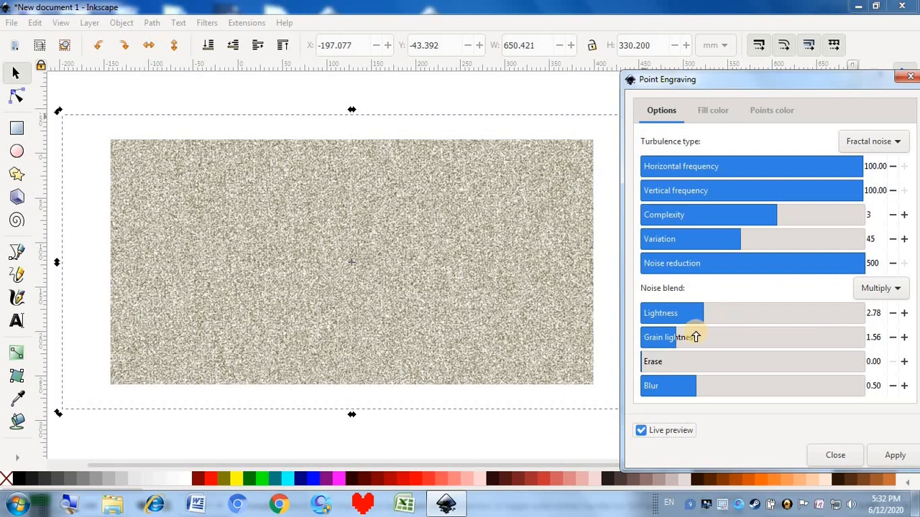
{"action": "mouse_move", "coordinate": [696, 337]}
{"action": "left_mouse_down"}
{"action": "mouse_move", "coordinate": [735, 333]}
{"action": "mouse_move", "coordinate": [677, 337]}
{"action": "left_mouse_up"}
Set Point Engraving's erase to 0.08 and blur to 0.93
{"action": "left_click", "coordinate": [651, 364]}
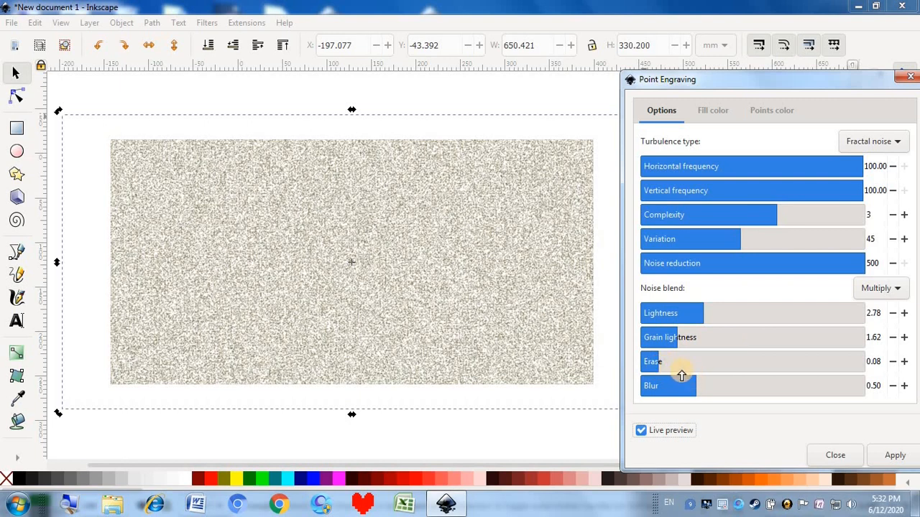
{"action": "left_click_drag", "start_coordinate": [687, 384], "coordinate": [727, 386]}
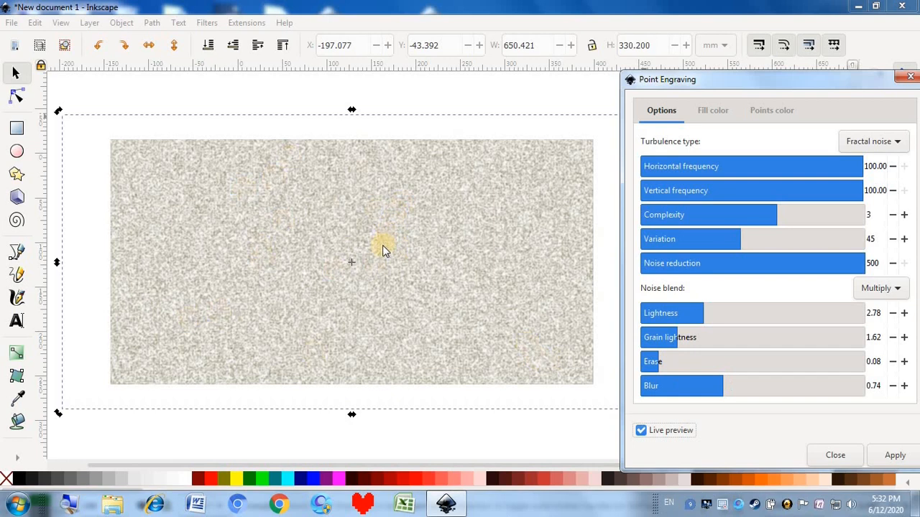
{"action": "left_click", "coordinate": [739, 389]}
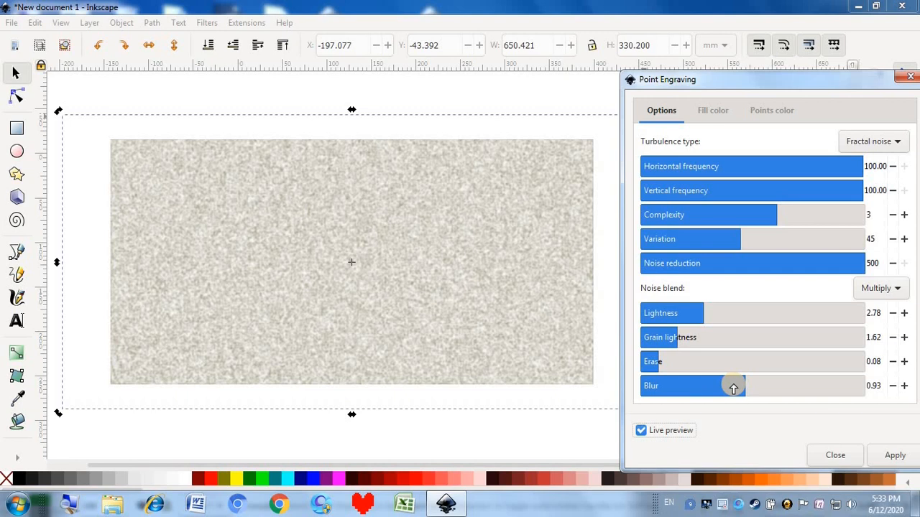
Set the Point Engraving fill color to a green with hue 158, saturation 94 and lightness 52
{"action": "left_click", "coordinate": [710, 112]}
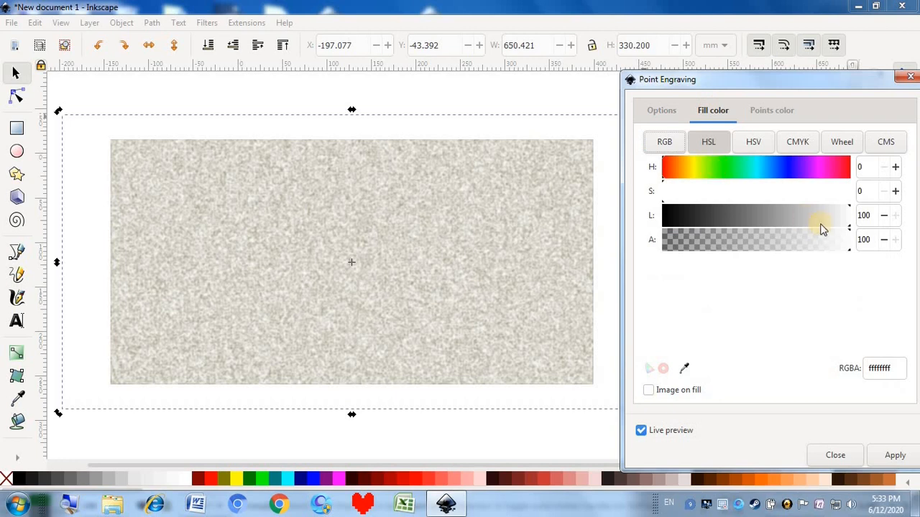
{"action": "left_click_drag", "start_coordinate": [823, 224], "coordinate": [819, 215]}
{"action": "left_click", "coordinate": [838, 194]}
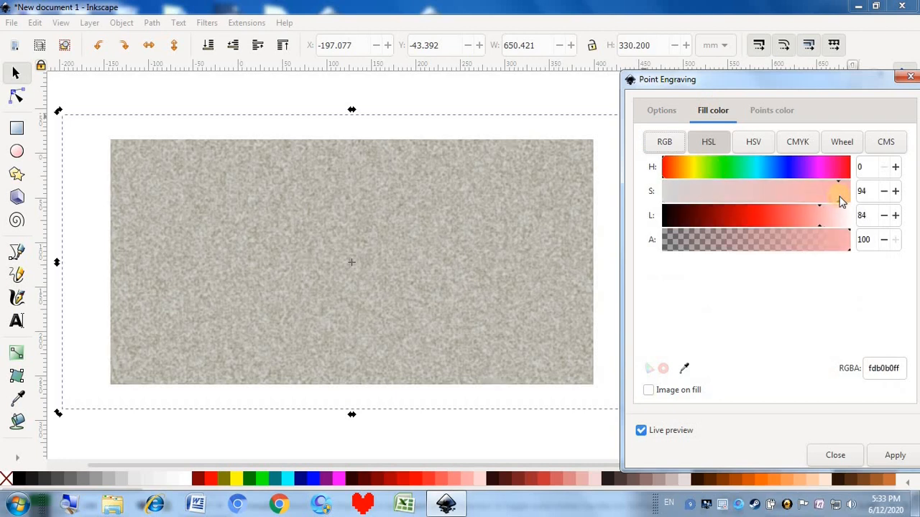
{"action": "left_click_drag", "start_coordinate": [838, 166], "coordinate": [758, 169]}
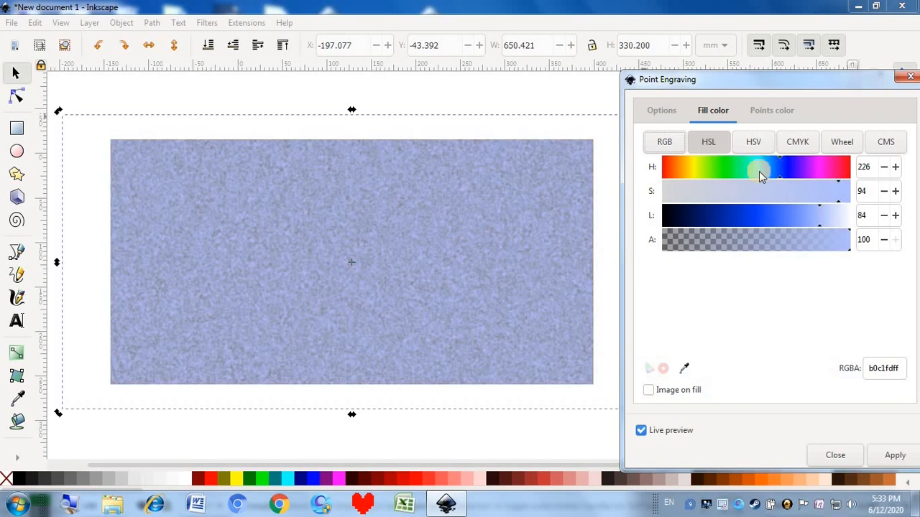
{"action": "left_click", "coordinate": [759, 215]}
{"action": "left_click", "coordinate": [744, 173]}
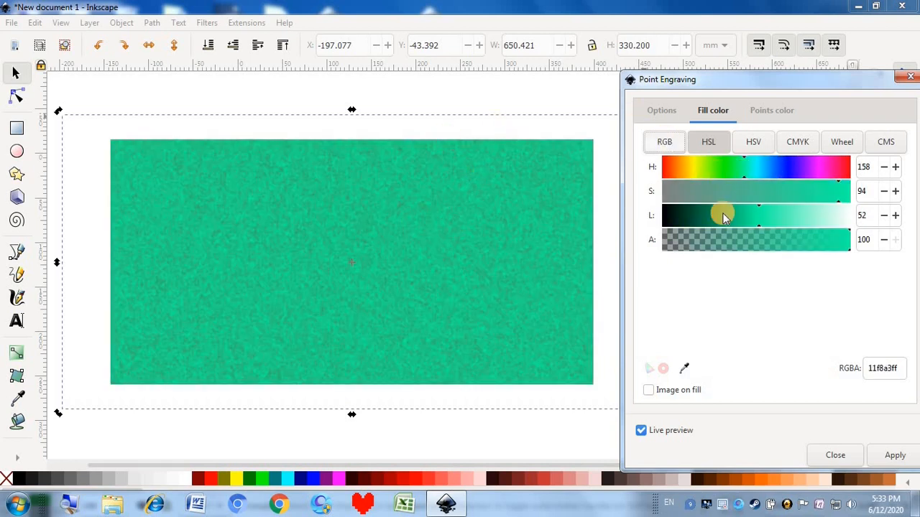
Set the Point Engraving points color to a pink with hue 327, saturation 77 and lightness 43
{"action": "left_click", "coordinate": [784, 110]}
{"action": "left_click", "coordinate": [723, 173]}
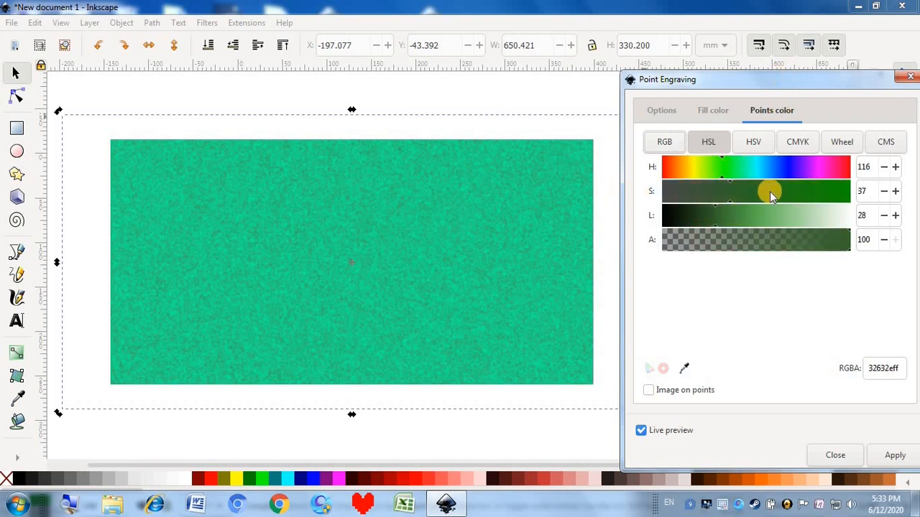
{"action": "left_click", "coordinate": [778, 215]}
{"action": "left_click", "coordinate": [833, 167]}
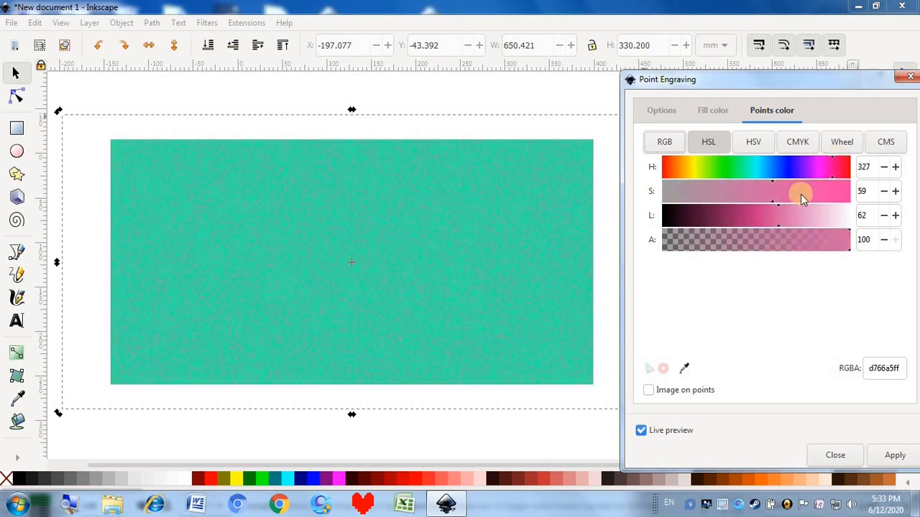
{"action": "left_click", "coordinate": [744, 217]}
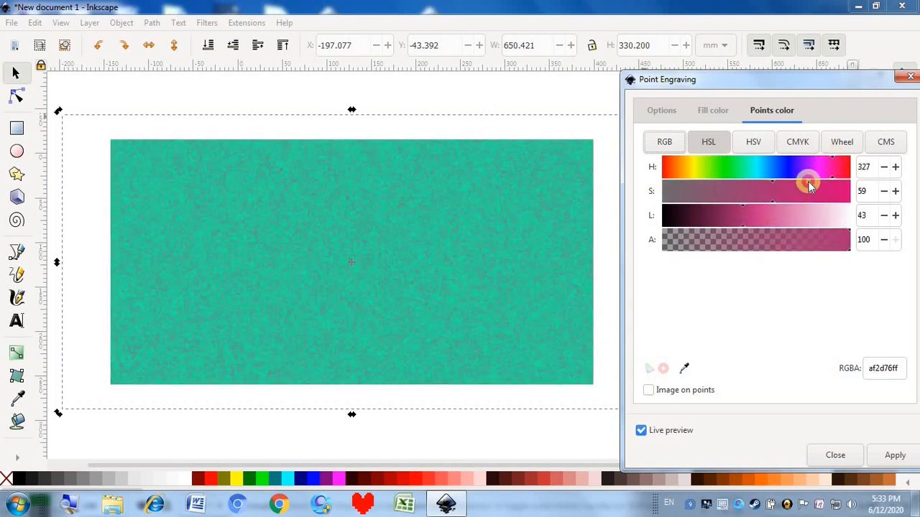
{"action": "left_click", "coordinate": [807, 190]}
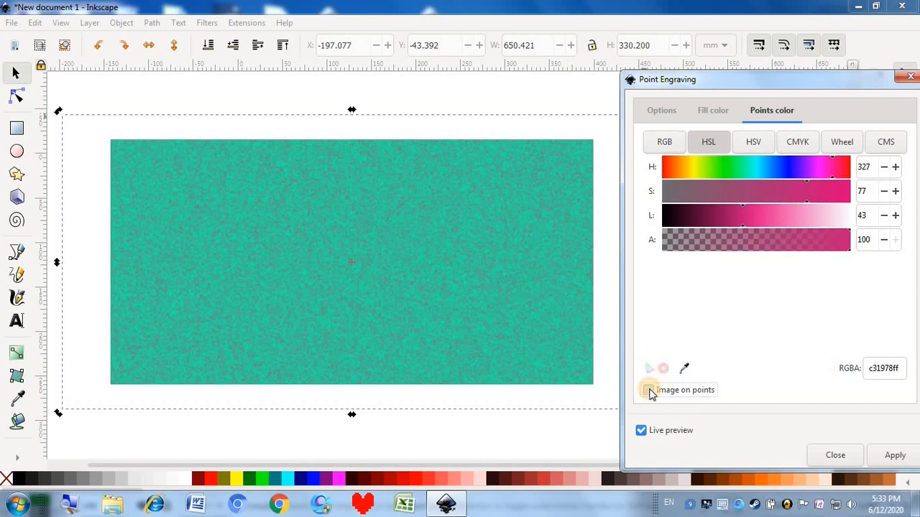
Apply Point Engraving with Image on points left off, and close its dialog
{"action": "left_click", "coordinate": [648, 390]}
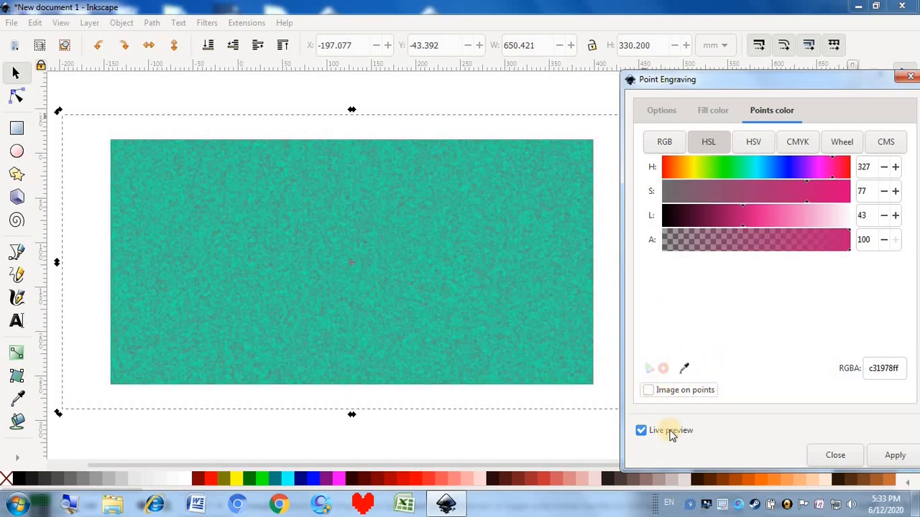
{"action": "left_click", "coordinate": [879, 457]}
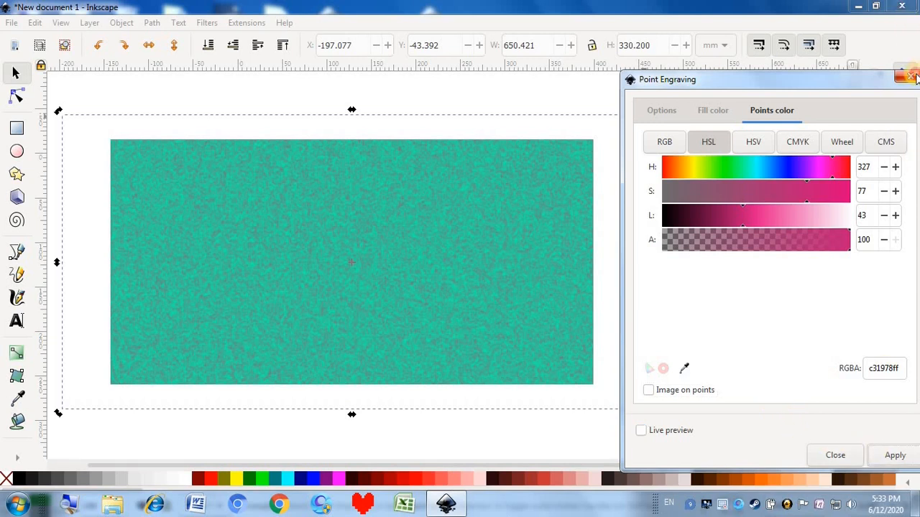
Move the engraved rectangle to about X -138.1 mm, Y 2 mm, and undo both the move and the Point Engraving filter
{"action": "left_click_drag", "start_coordinate": [504, 253], "coordinate": [545, 221]}
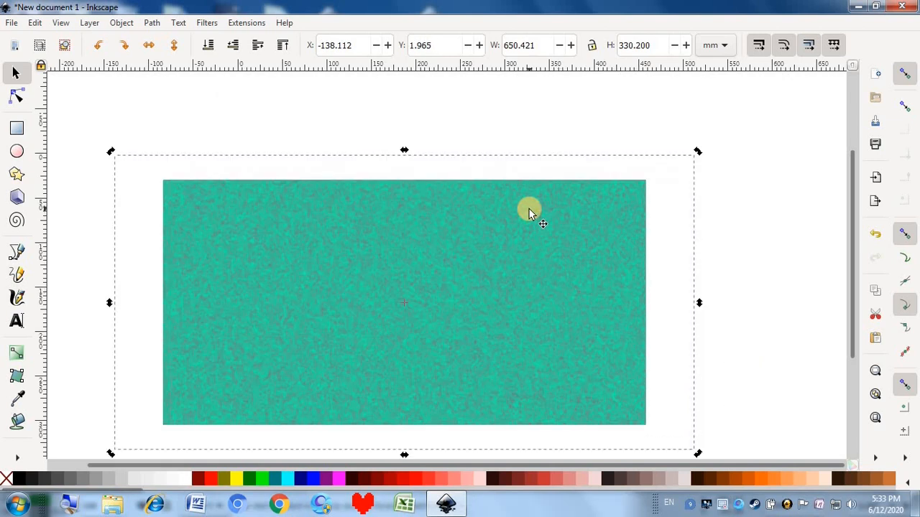
{"action": "key", "text": "ctrl+z"}
{"action": "key", "text": "ctrl+z"}
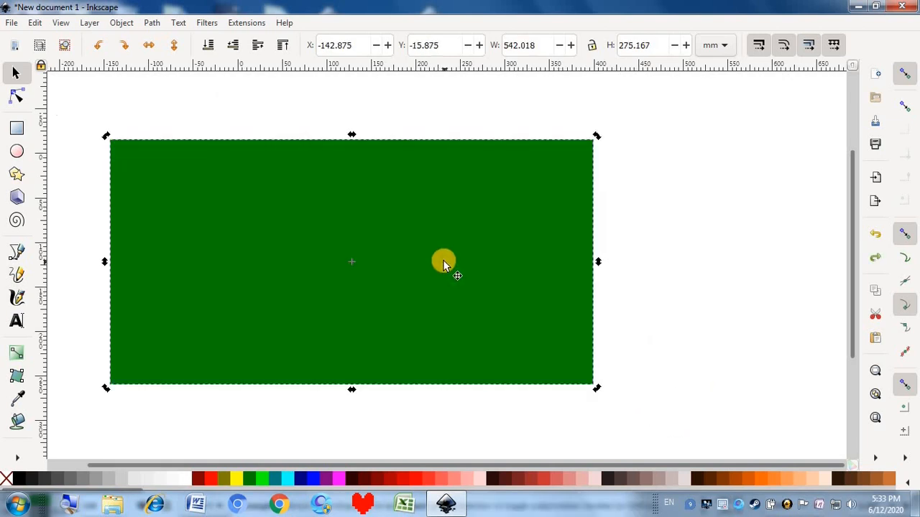
Move the green rectangle to about X -117.2 mm, Y -24.2 mm, and apply the Poster Color Fun filter to it
{"action": "left_click_drag", "start_coordinate": [446, 244], "coordinate": [469, 237]}
{"action": "left_click", "coordinate": [206, 24]}
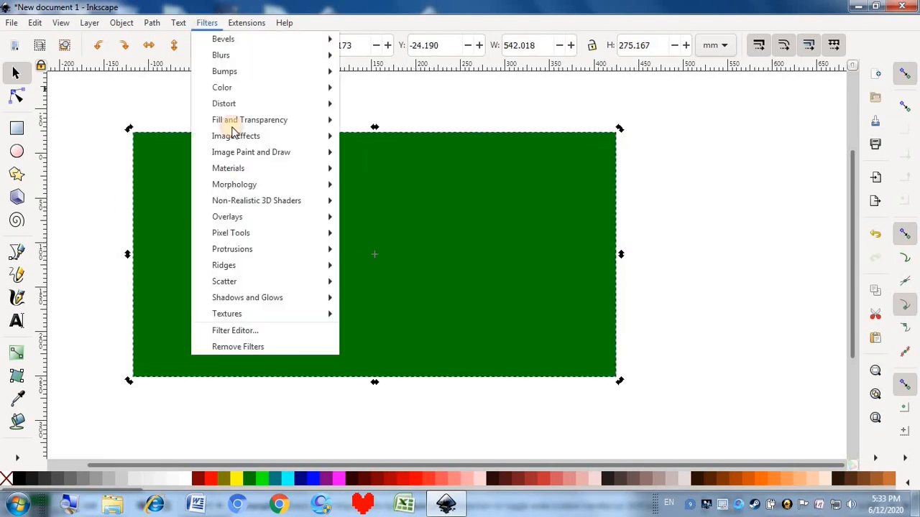
{"action": "mouse_move", "coordinate": [247, 154]}
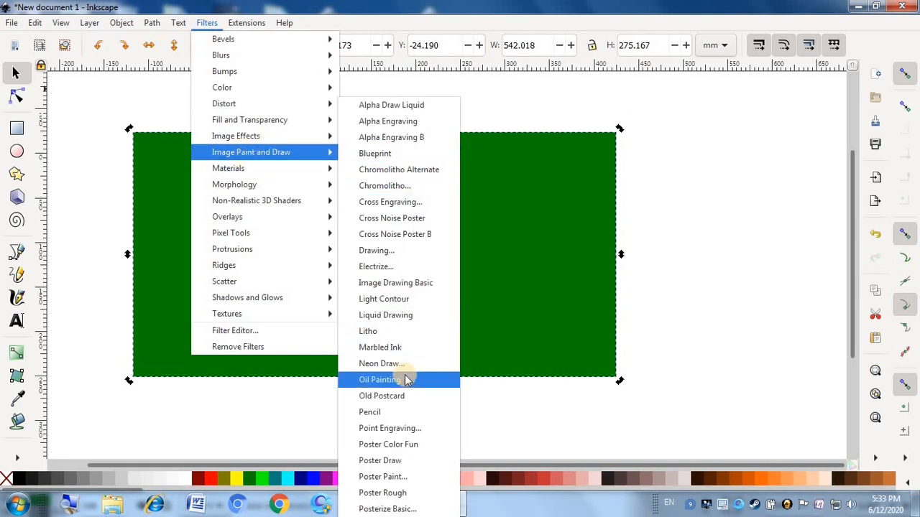
{"action": "left_click", "coordinate": [408, 445]}
Move the filtered rectangle to about X -115.4 mm, Y -26.8 mm, and undo both the move and the Poster Color Fun filter
{"action": "left_click_drag", "start_coordinate": [435, 276], "coordinate": [497, 307]}
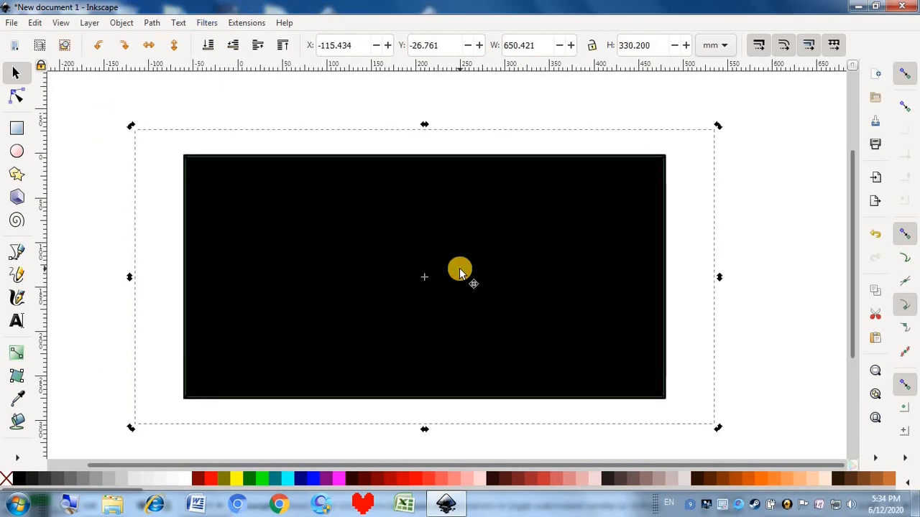
{"action": "key", "text": "ctrl+z"}
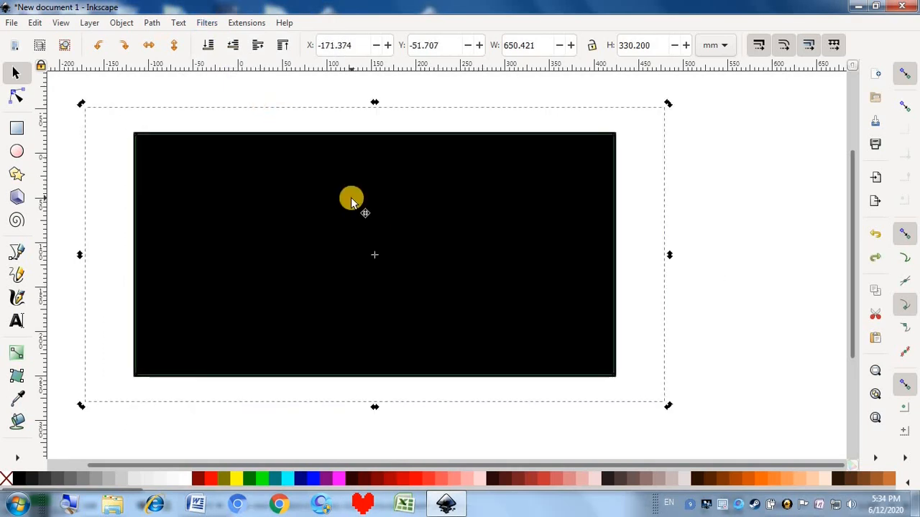
{"action": "key", "text": "ctrl+z"}
Apply the Poster Draw filter from Image Paint and Draw to the green rectangle
{"action": "left_click", "coordinate": [207, 23]}
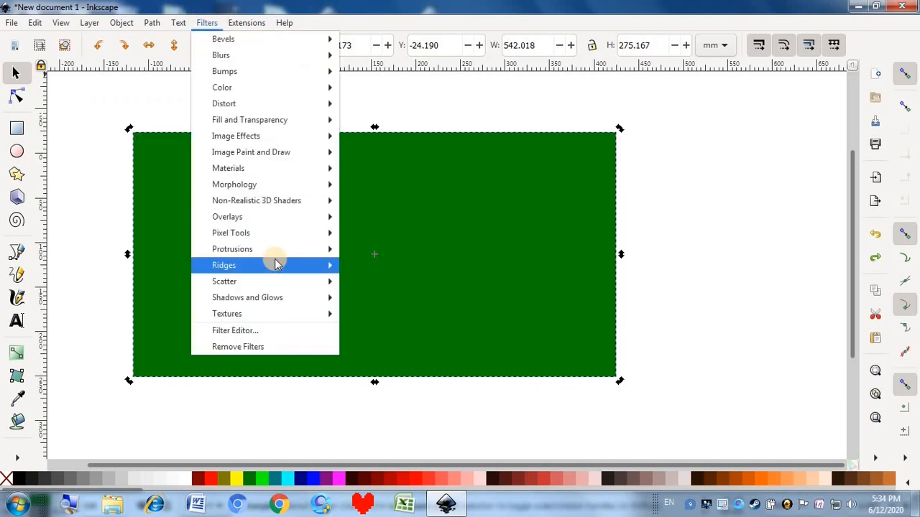
{"action": "mouse_move", "coordinate": [263, 136]}
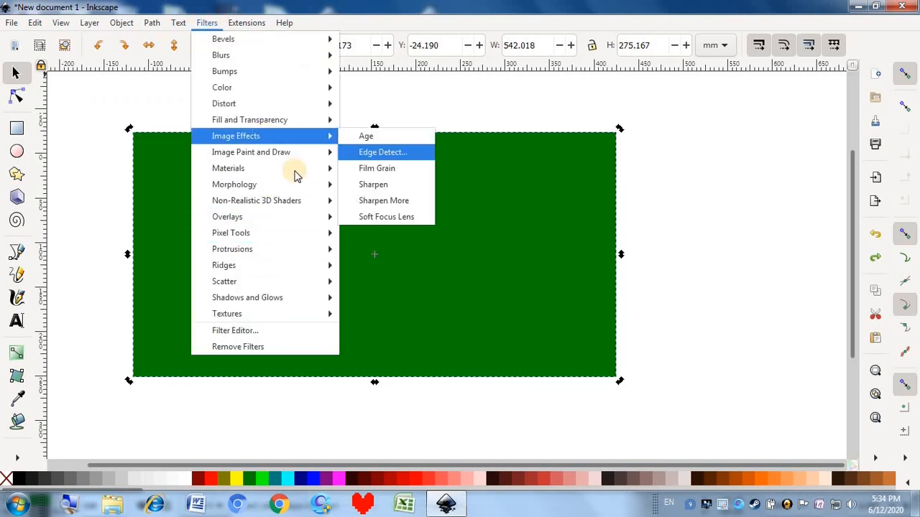
{"action": "mouse_move", "coordinate": [296, 151]}
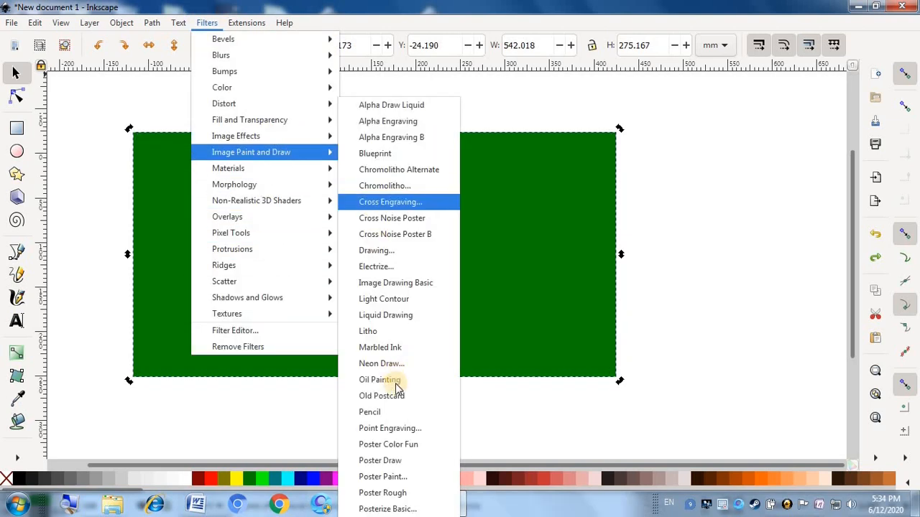
{"action": "left_click", "coordinate": [394, 460]}
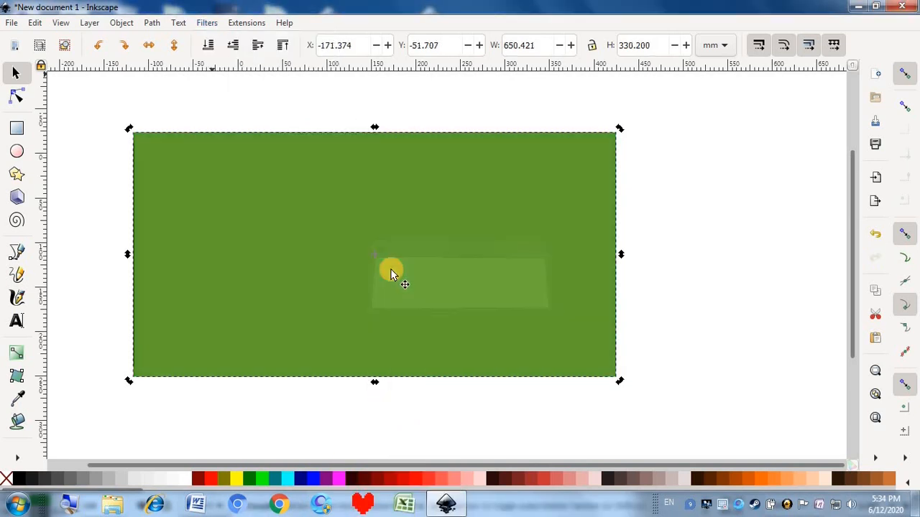
Move the filtered rectangle to about X -110.1 mm, Y -29 mm, and undo both the move and the Poster Draw filter
{"action": "left_click_drag", "start_coordinate": [397, 216], "coordinate": [452, 235]}
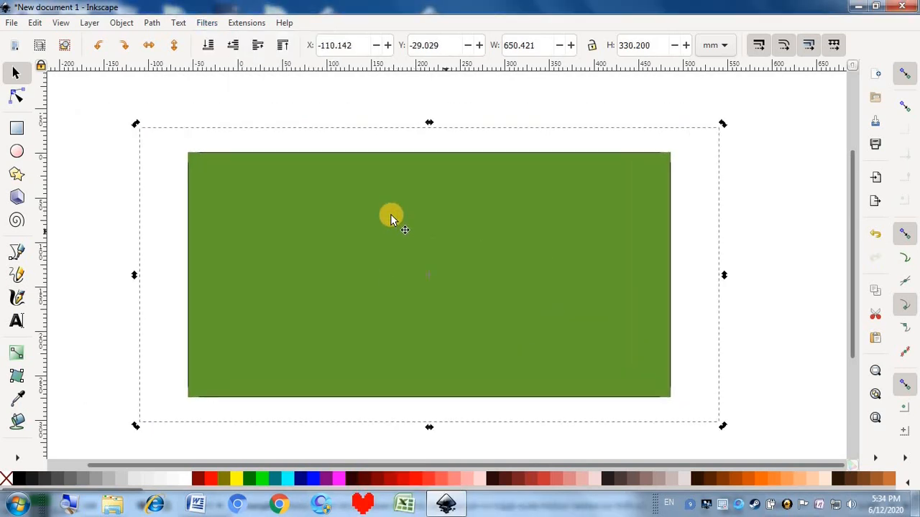
{"action": "key", "text": "ctrl+z"}
{"action": "key", "text": "ctrl+z"}
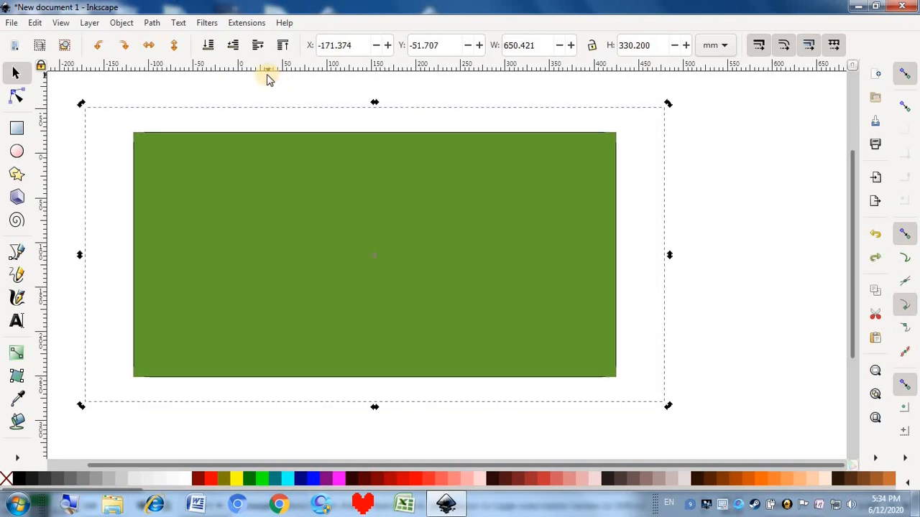
{"action": "key", "text": "ctrl+z"}
Open the Poster Paint filter for the rectangle and turn on its live preview, leaving Simulate antialiasing off
{"action": "left_click", "coordinate": [207, 22]}
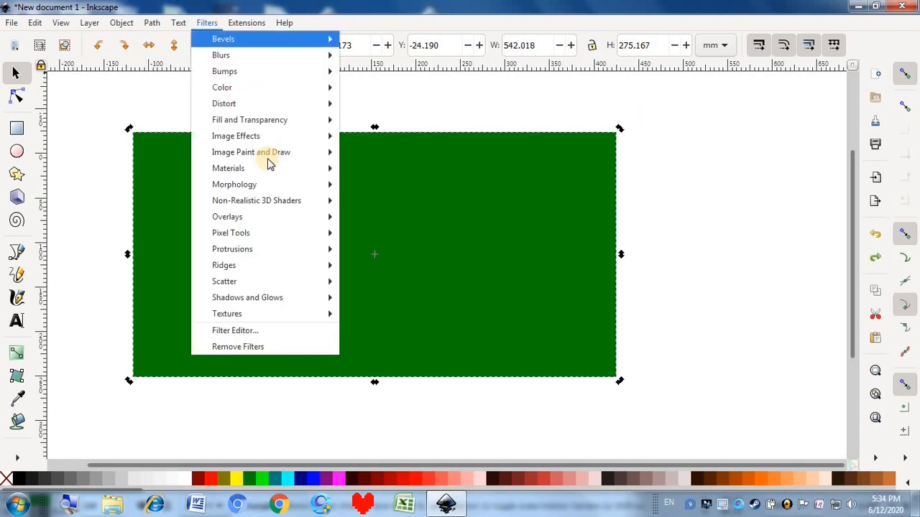
{"action": "mouse_move", "coordinate": [287, 152]}
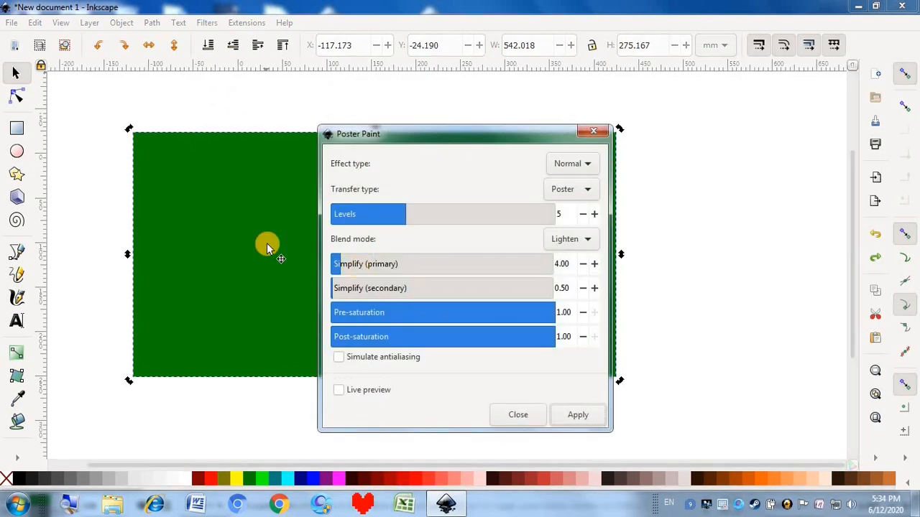
{"action": "mouse_move", "coordinate": [513, 130]}
{"action": "left_mouse_down"}
{"action": "mouse_move", "coordinate": [698, 139]}
{"action": "mouse_move", "coordinate": [888, 133]}
{"action": "mouse_move", "coordinate": [866, 139]}
{"action": "left_mouse_up"}
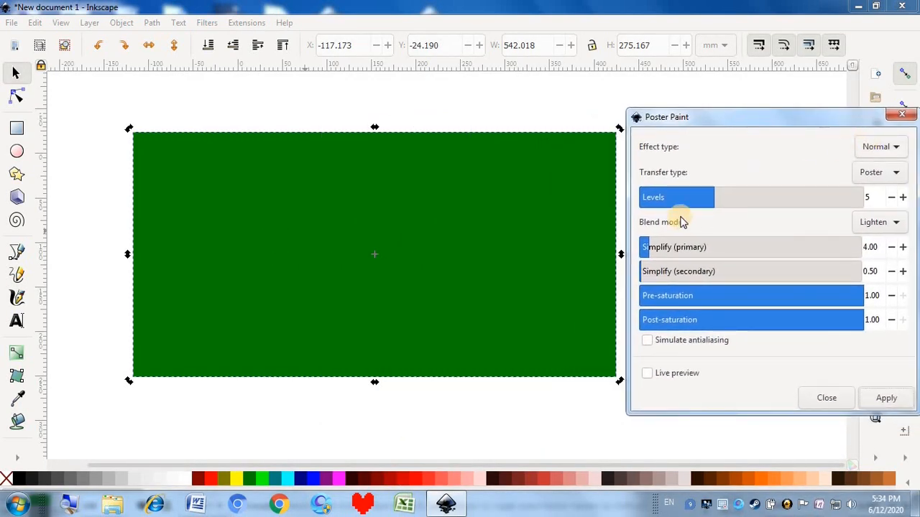
{"action": "left_click", "coordinate": [648, 374]}
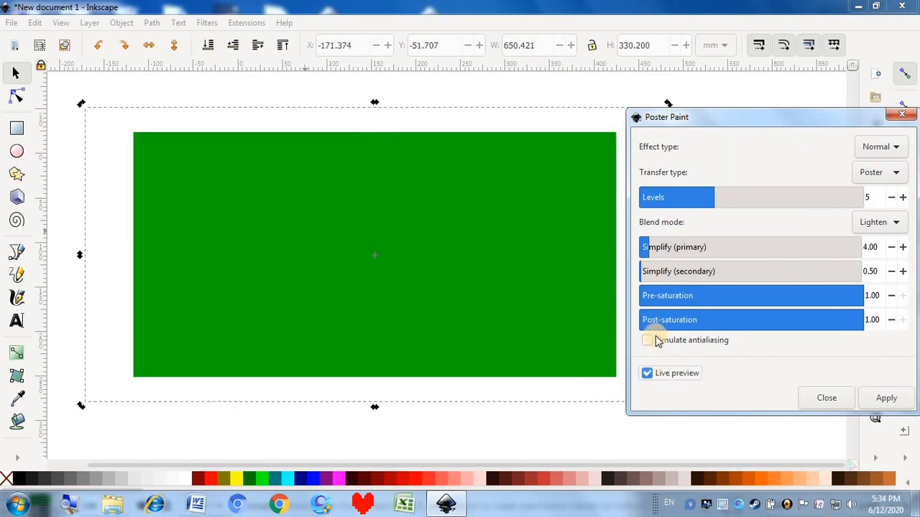
{"action": "left_click", "coordinate": [649, 341]}
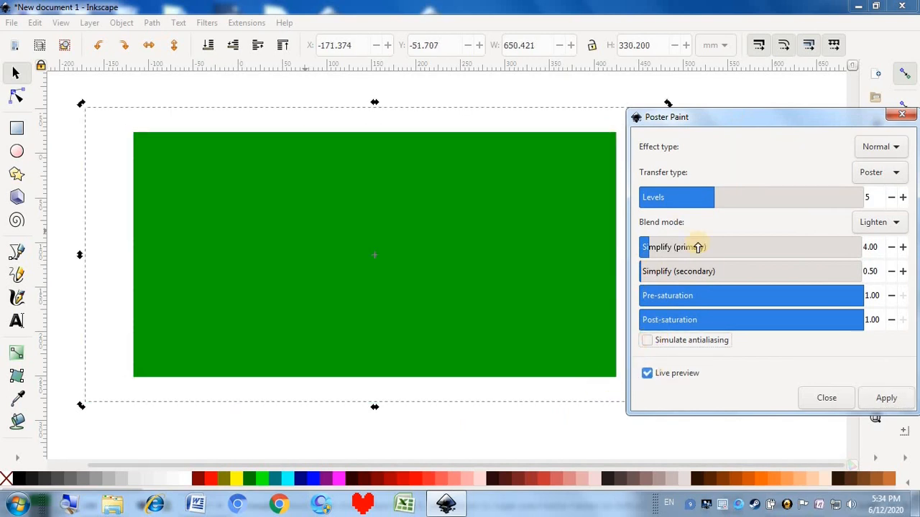
Set the Poster Paint levels to 6 and Simplify (primary) to 87.92
{"action": "left_click", "coordinate": [744, 206]}
{"action": "left_click_drag", "start_coordinate": [744, 207], "coordinate": [692, 199]}
{"action": "left_click", "coordinate": [726, 205]}
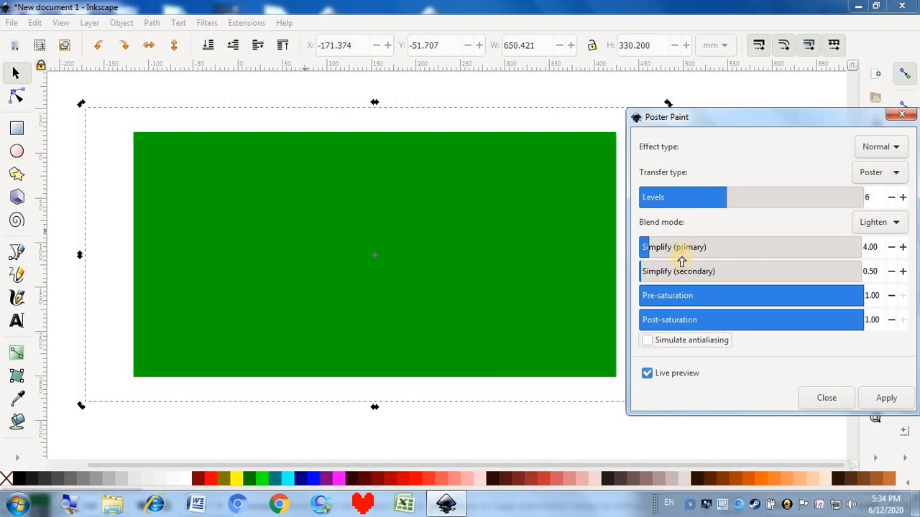
{"action": "left_click", "coordinate": [683, 255]}
{"action": "left_click_drag", "start_coordinate": [697, 261], "coordinate": [812, 252]}
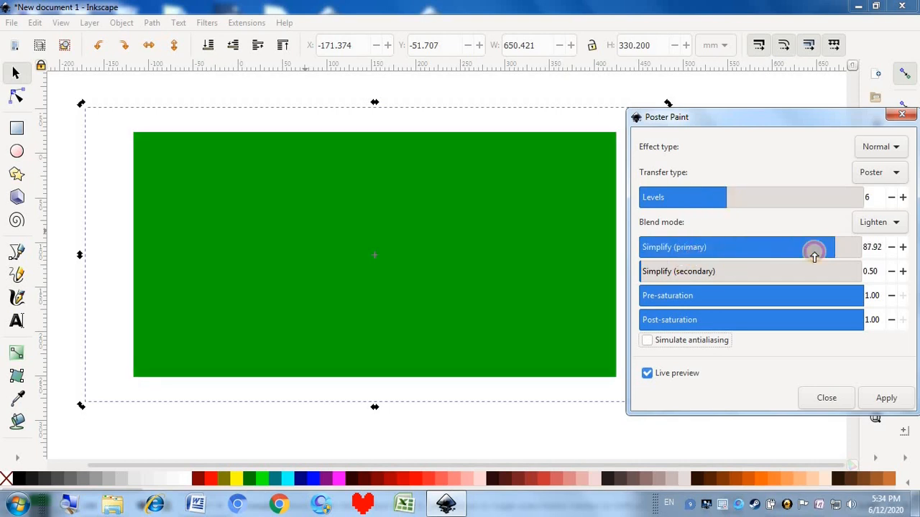
Try several Simplify (secondary) amounts, including 7.86, 30.52 and 61.03, and set it to 100
{"action": "mouse_move", "coordinate": [700, 269]}
{"action": "left_mouse_down"}
{"action": "mouse_move", "coordinate": [747, 267]}
{"action": "mouse_move", "coordinate": [694, 283]}
{"action": "mouse_move", "coordinate": [688, 268]}
{"action": "mouse_move", "coordinate": [789, 280]}
{"action": "mouse_move", "coordinate": [781, 263]}
{"action": "mouse_move", "coordinate": [799, 266]}
{"action": "mouse_move", "coordinate": [777, 261]}
{"action": "mouse_move", "coordinate": [858, 269]}
{"action": "left_mouse_up"}
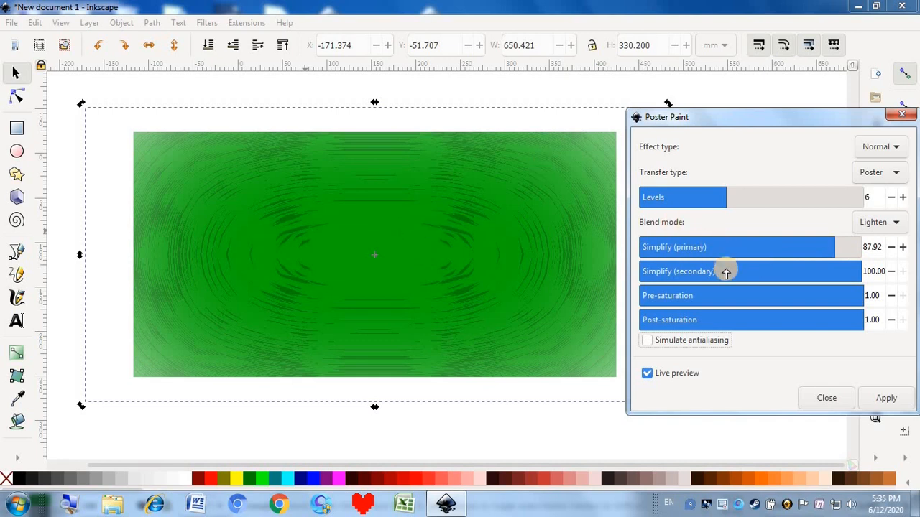
{"action": "left_click_drag", "start_coordinate": [726, 270], "coordinate": [653, 275]}
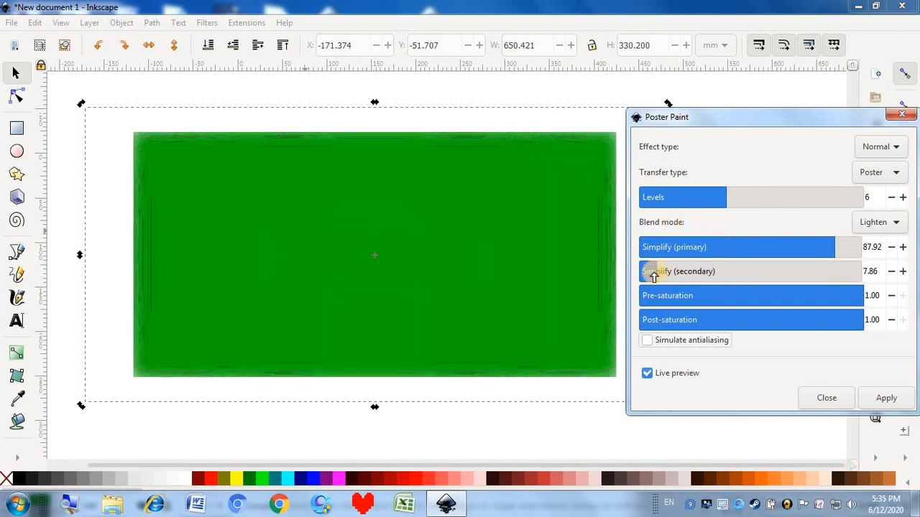
{"action": "left_click", "coordinate": [707, 272]}
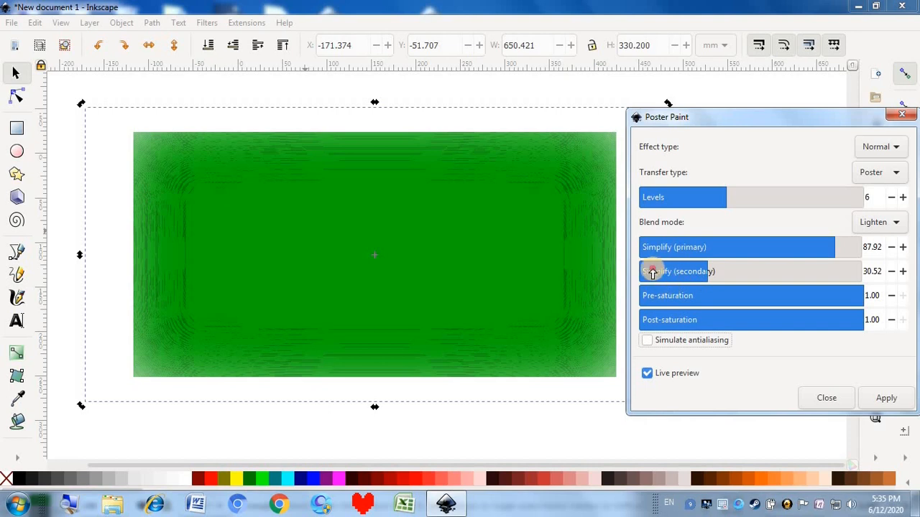
{"action": "left_click_drag", "start_coordinate": [652, 267], "coordinate": [639, 271]}
{"action": "left_click", "coordinate": [728, 271]}
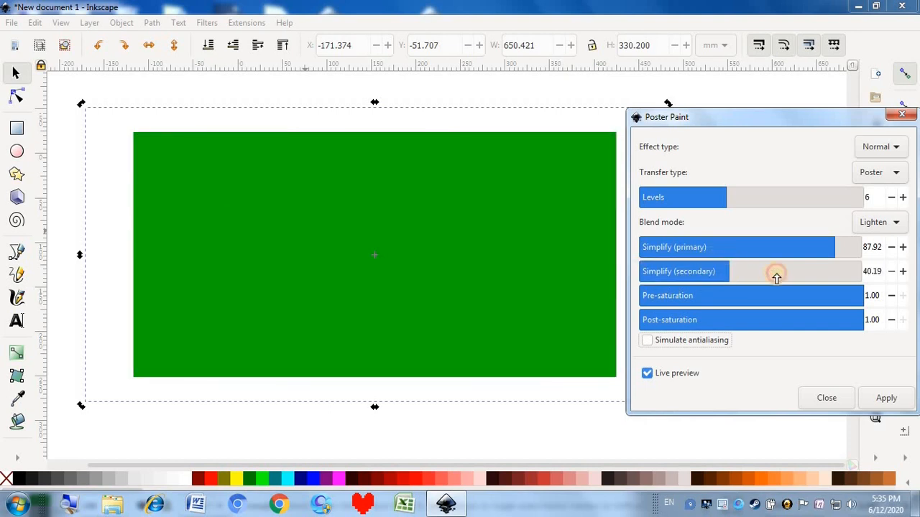
{"action": "left_click", "coordinate": [744, 272]}
{"action": "left_click", "coordinate": [774, 270]}
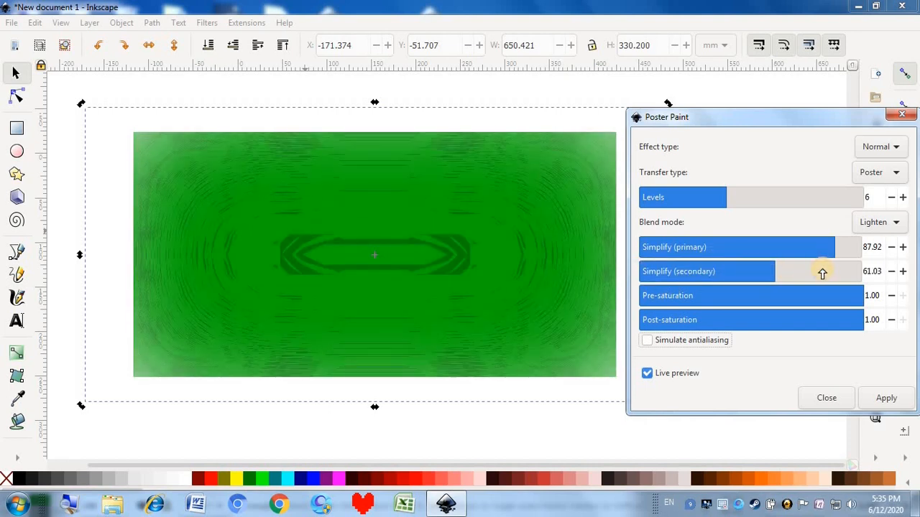
{"action": "left_click", "coordinate": [824, 279]}
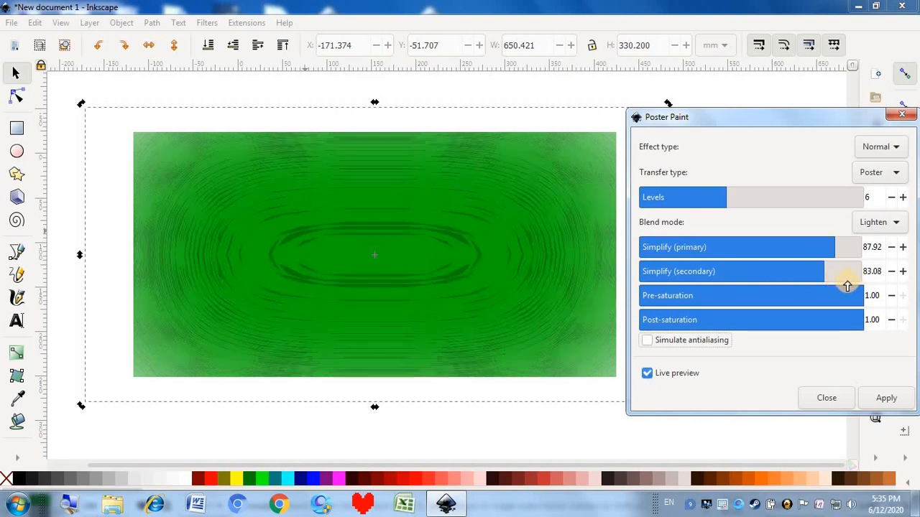
{"action": "left_click_drag", "start_coordinate": [838, 280], "coordinate": [870, 263]}
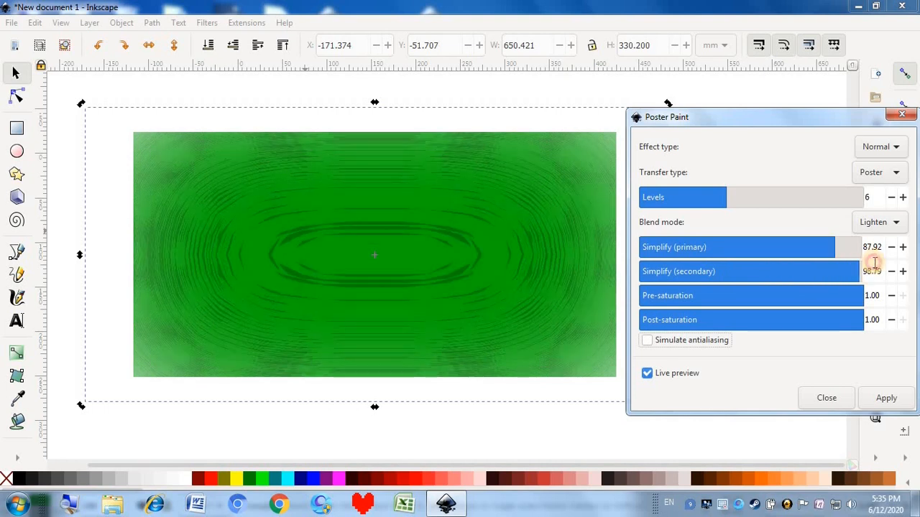
Try a pre-saturation of 0.74, restore it to 1.00, and set the post-saturation to 0.66
{"action": "left_click_drag", "start_coordinate": [815, 292], "coordinate": [767, 299]}
{"action": "left_click", "coordinate": [806, 299]}
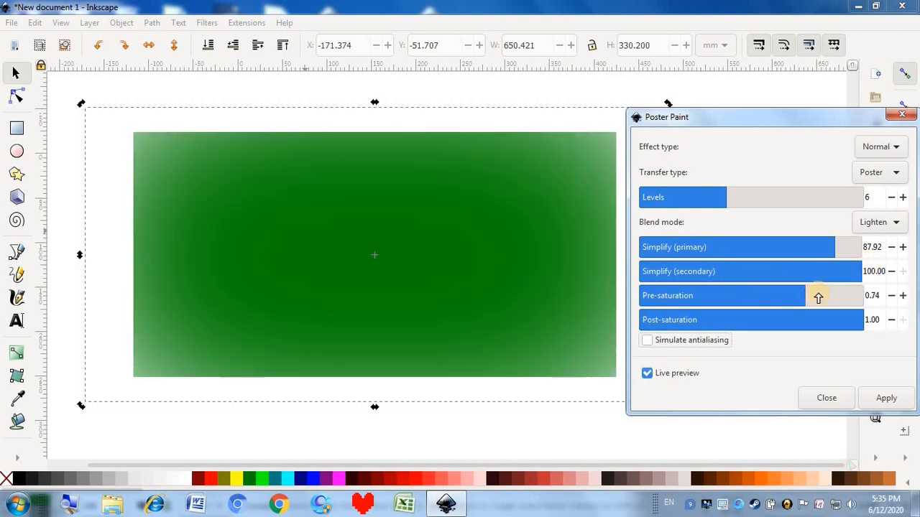
{"action": "left_click_drag", "start_coordinate": [830, 298], "coordinate": [869, 295]}
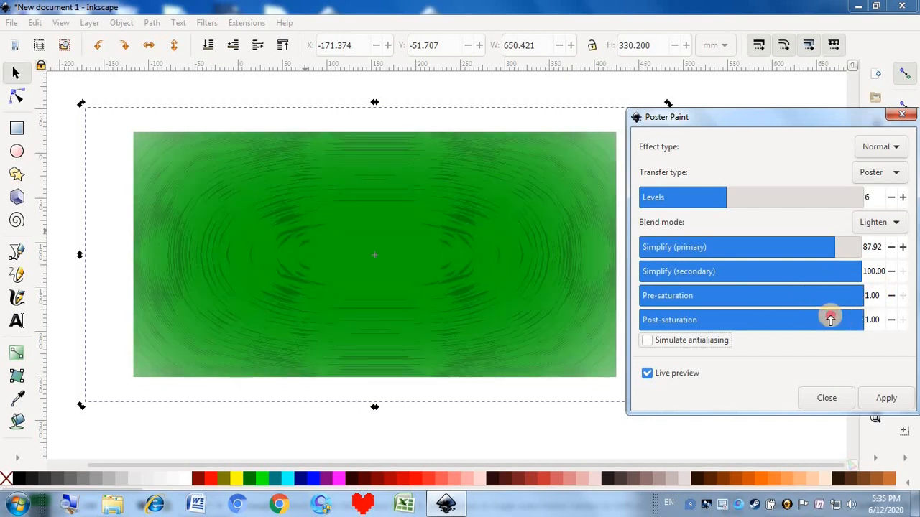
{"action": "left_click", "coordinate": [822, 320]}
{"action": "left_click_drag", "start_coordinate": [827, 320], "coordinate": [786, 320]}
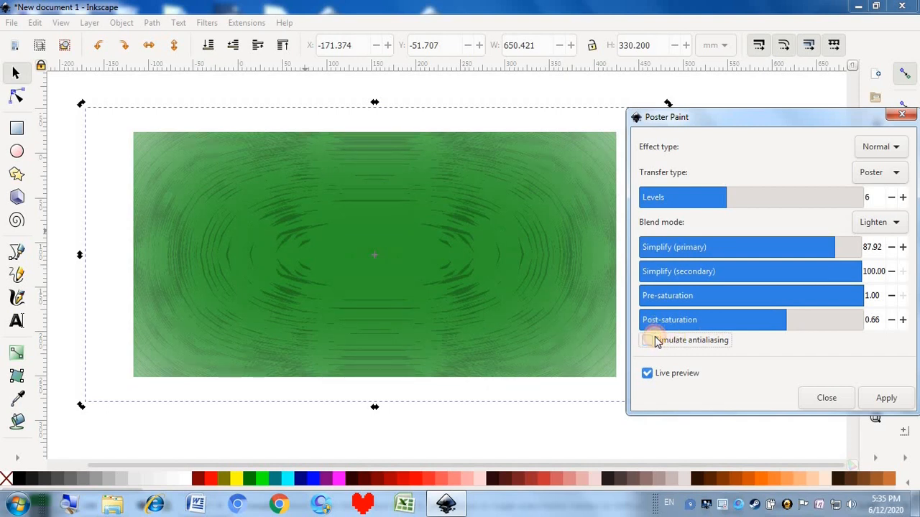
Try the Normal, Darken and Multiply blend modes, and set the Poster Paint blend mode to Screen
{"action": "left_click", "coordinate": [889, 219]}
{"action": "left_click", "coordinate": [889, 242]}
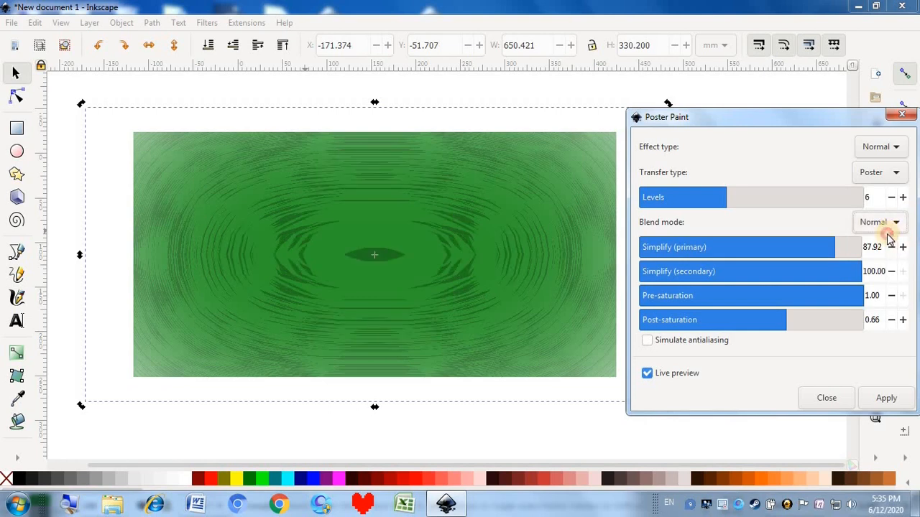
{"action": "left_click", "coordinate": [889, 223]}
{"action": "left_click", "coordinate": [884, 243]}
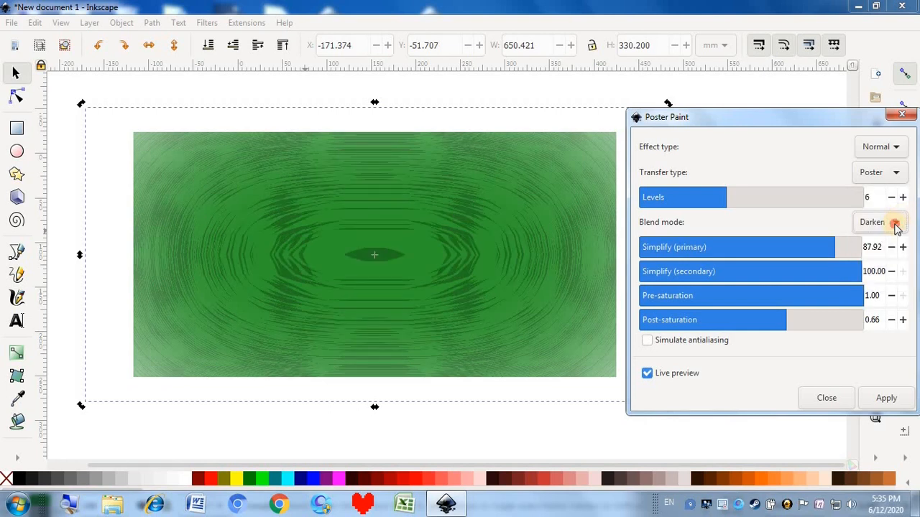
{"action": "left_click", "coordinate": [895, 224]}
{"action": "left_click", "coordinate": [895, 241]}
{"action": "left_click", "coordinate": [895, 223]}
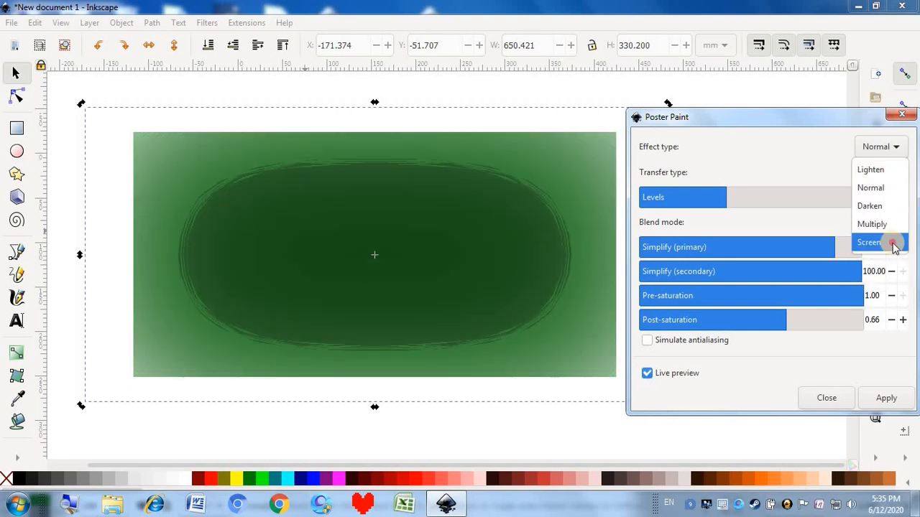
{"action": "left_click", "coordinate": [894, 245]}
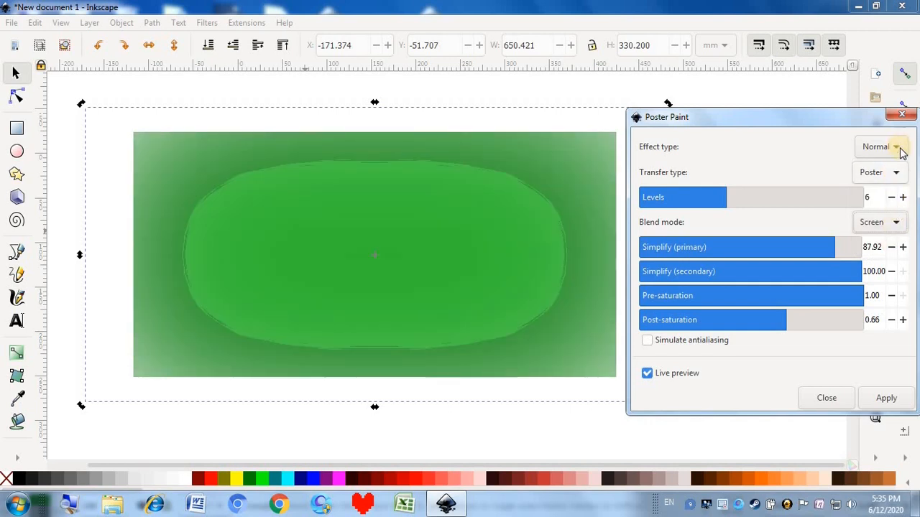
Apply Poster Paint with effect type Dented and transfer type Painting, and close its dialog
{"action": "left_click", "coordinate": [902, 148]}
{"action": "left_click", "coordinate": [891, 168]}
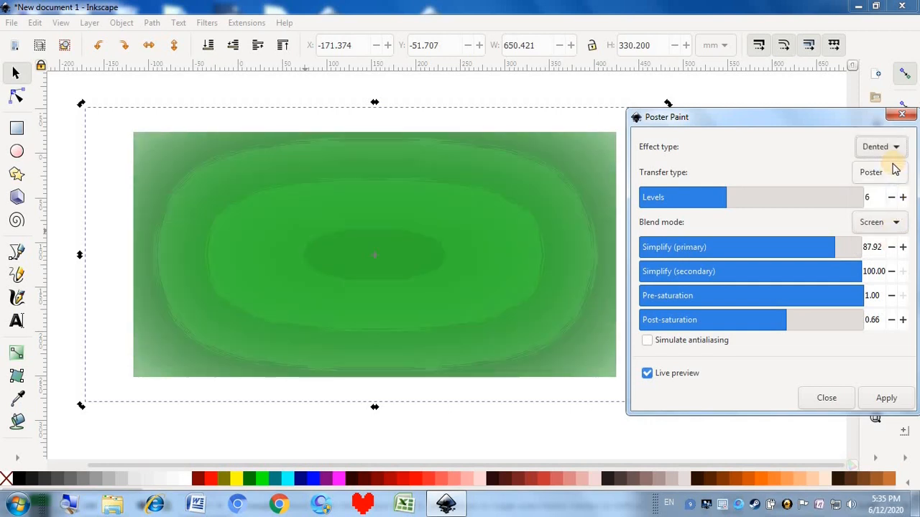
{"action": "left_click", "coordinate": [894, 170]}
{"action": "left_click", "coordinate": [883, 176]}
{"action": "left_click", "coordinate": [885, 178]}
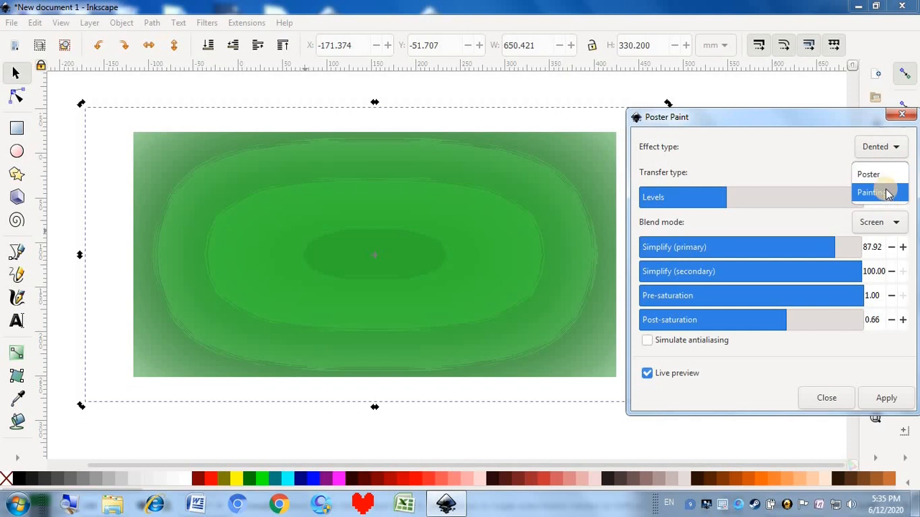
{"action": "left_click", "coordinate": [888, 193]}
{"action": "left_click", "coordinate": [886, 400]}
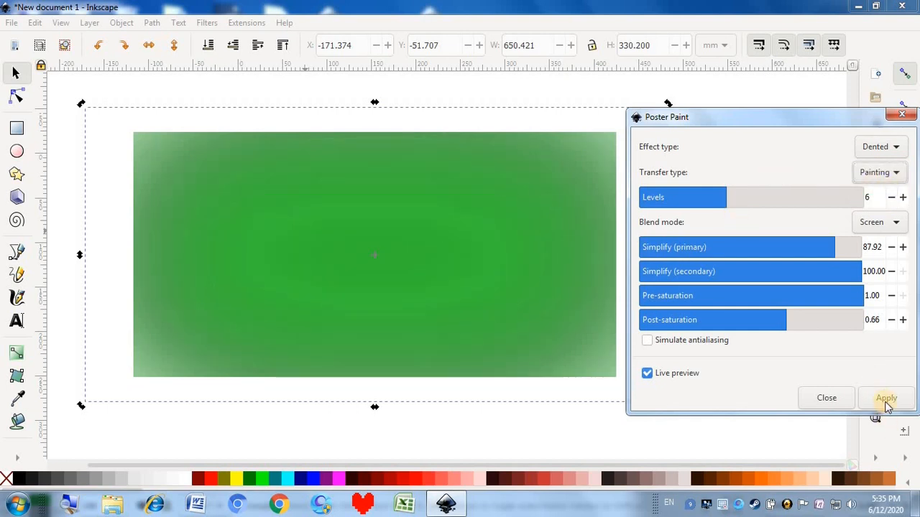
{"action": "left_click", "coordinate": [902, 113]}
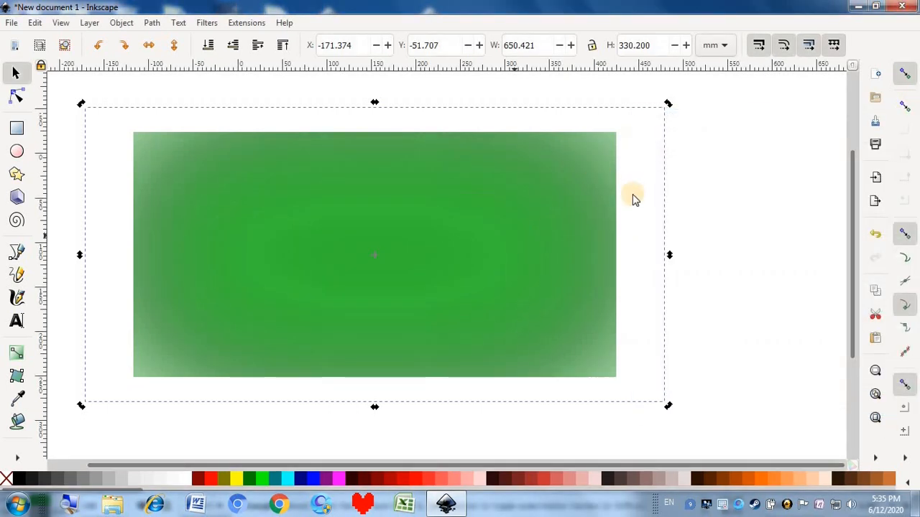
Shift the filtered rectangle slightly, and undo both that move and the Poster Paint filter
{"action": "left_click_drag", "start_coordinate": [485, 226], "coordinate": [517, 222]}
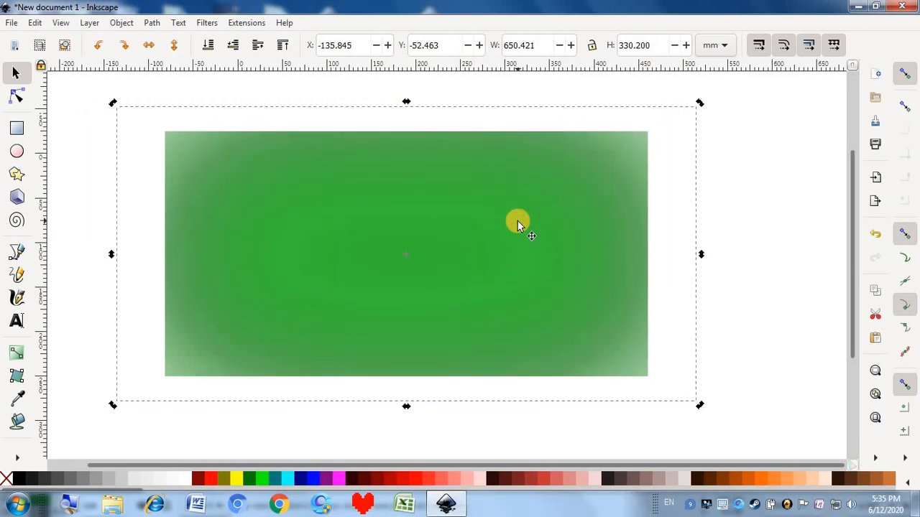
{"action": "key", "text": "ctrl+z"}
{"action": "key", "text": "ctrl+z"}
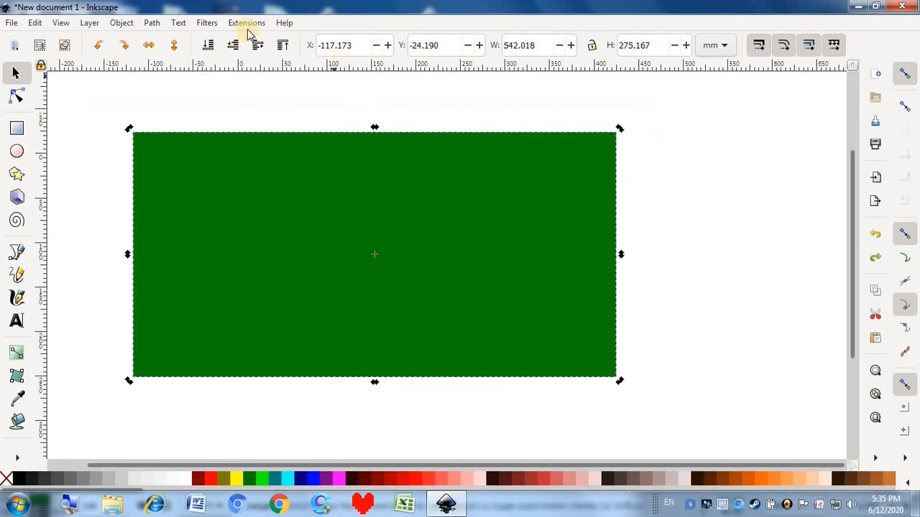
Try the Poster Rough filter on the rectangle, shift the result to inspect it, and undo the move and the filter
{"action": "left_click", "coordinate": [207, 23]}
{"action": "mouse_move", "coordinate": [298, 155]}
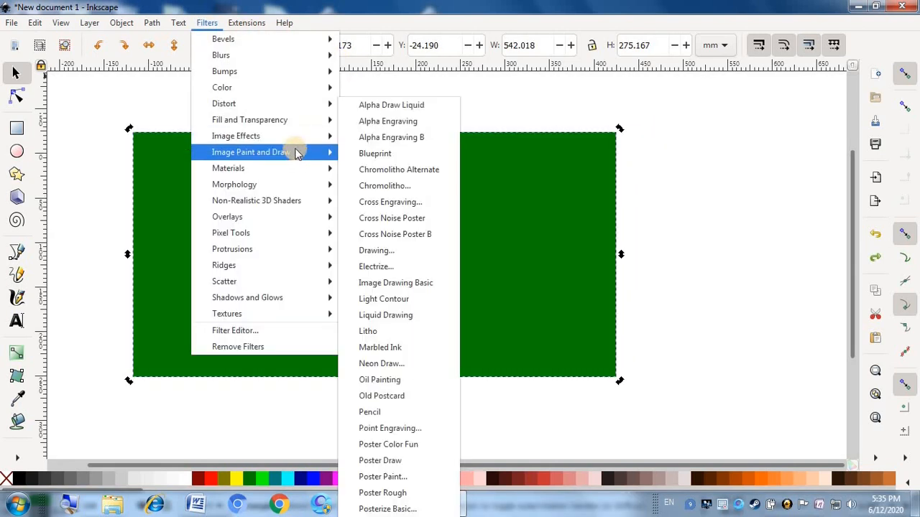
{"action": "left_click", "coordinate": [416, 494]}
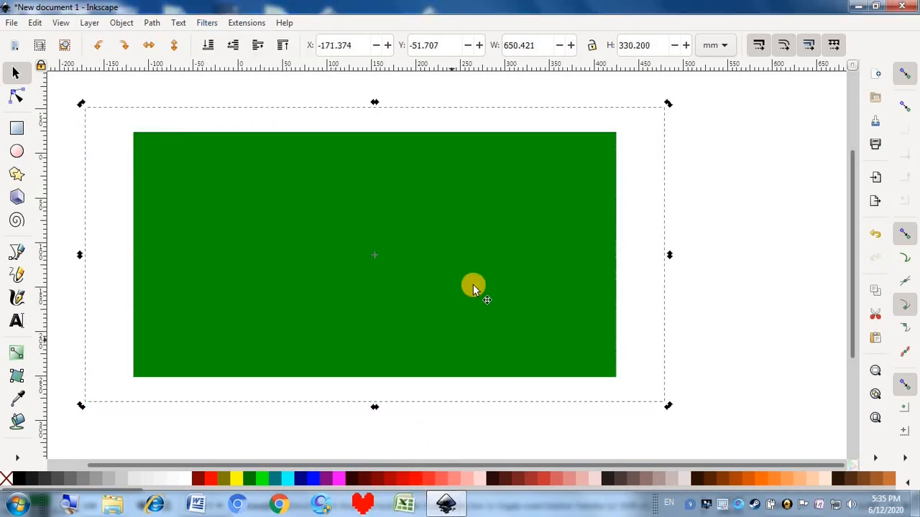
{"action": "left_click_drag", "start_coordinate": [539, 286], "coordinate": [576, 309]}
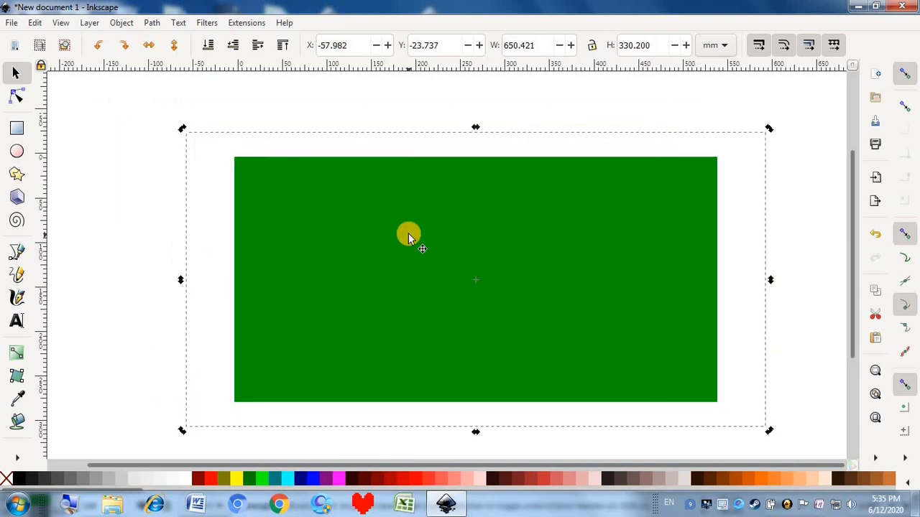
{"action": "key", "text": "ctrl+z"}
{"action": "key", "text": "ctrl+z"}
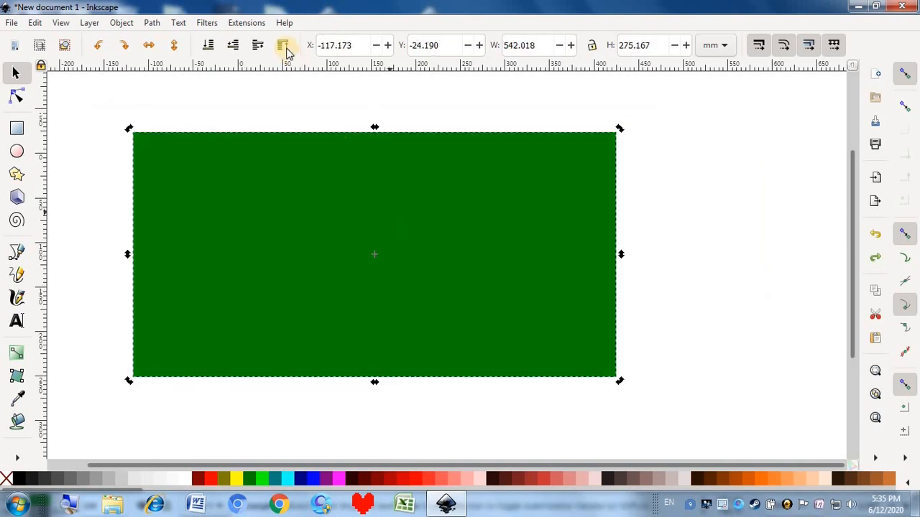
Open the Posterize Basic filter for the rectangle, enable live preview and raise Simplify to 20
{"action": "left_click", "coordinate": [212, 25]}
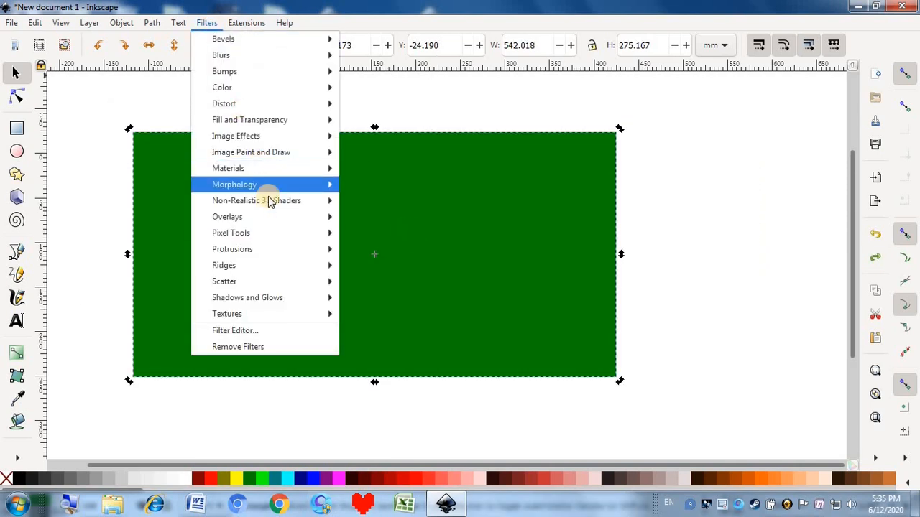
{"action": "mouse_move", "coordinate": [284, 153]}
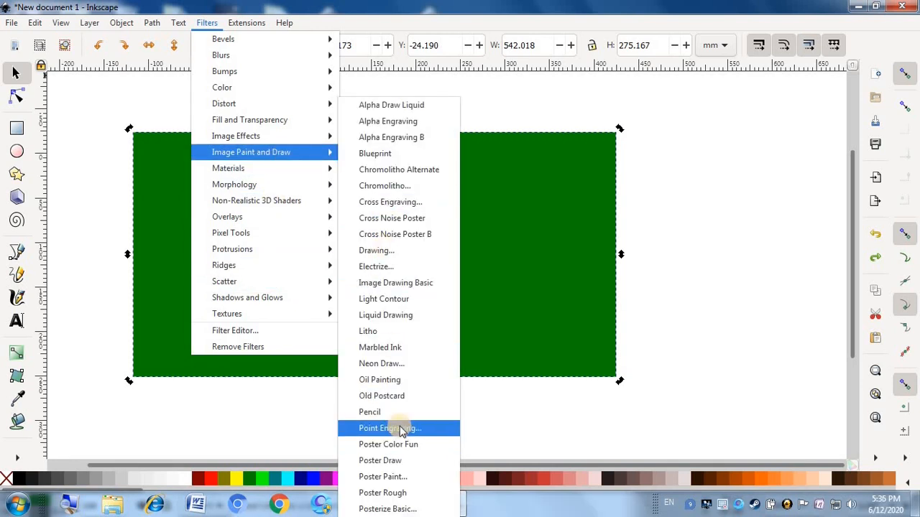
{"action": "left_click", "coordinate": [415, 509]}
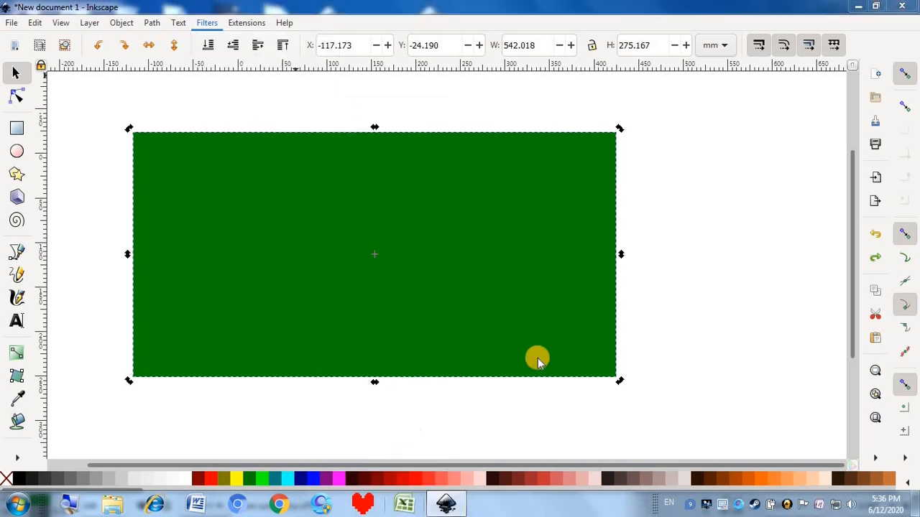
{"action": "left_click", "coordinate": [340, 310]}
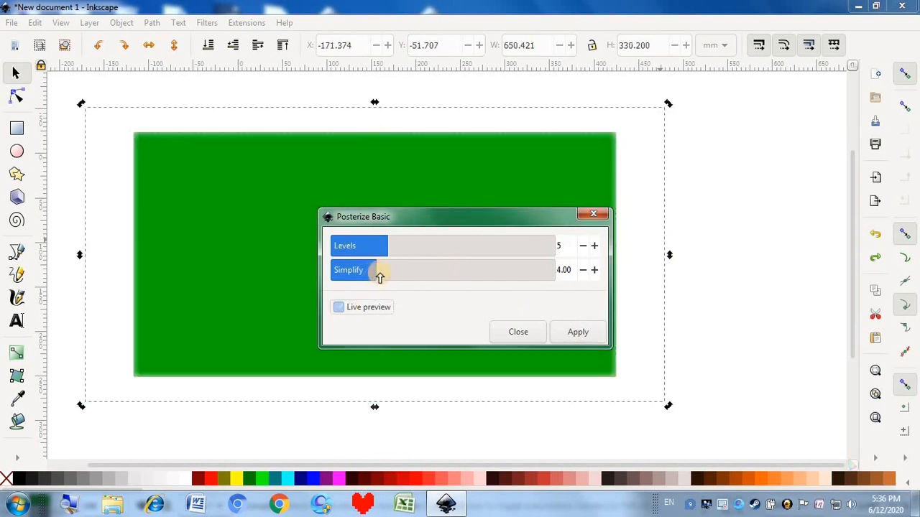
{"action": "left_click_drag", "start_coordinate": [375, 274], "coordinate": [554, 273]}
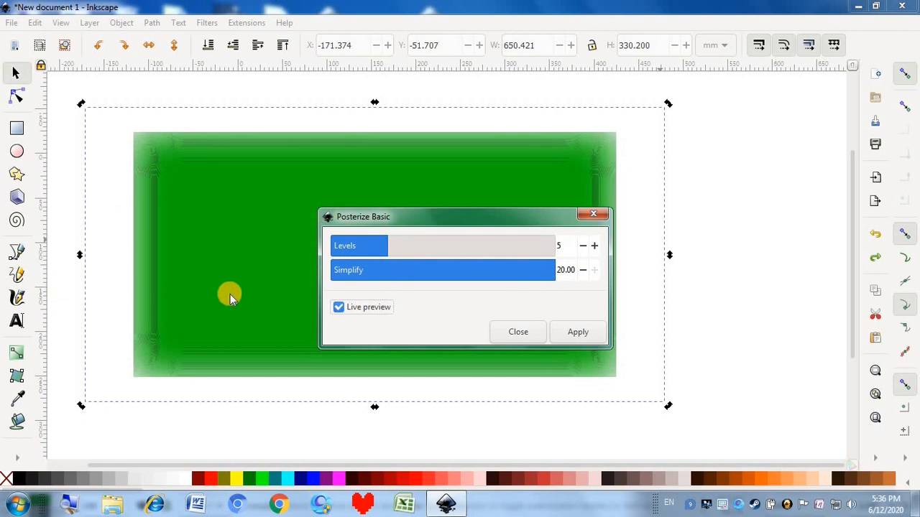
Try Posterize Basic with 8 levels and Simplify 7.25, and apply it with Levels 1 and Simplify 17.79
{"action": "mouse_move", "coordinate": [401, 252]}
{"action": "left_mouse_down"}
{"action": "mouse_move", "coordinate": [495, 246]}
{"action": "mouse_move", "coordinate": [343, 248]}
{"action": "mouse_move", "coordinate": [428, 247]}
{"action": "mouse_move", "coordinate": [414, 249]}
{"action": "left_mouse_up"}
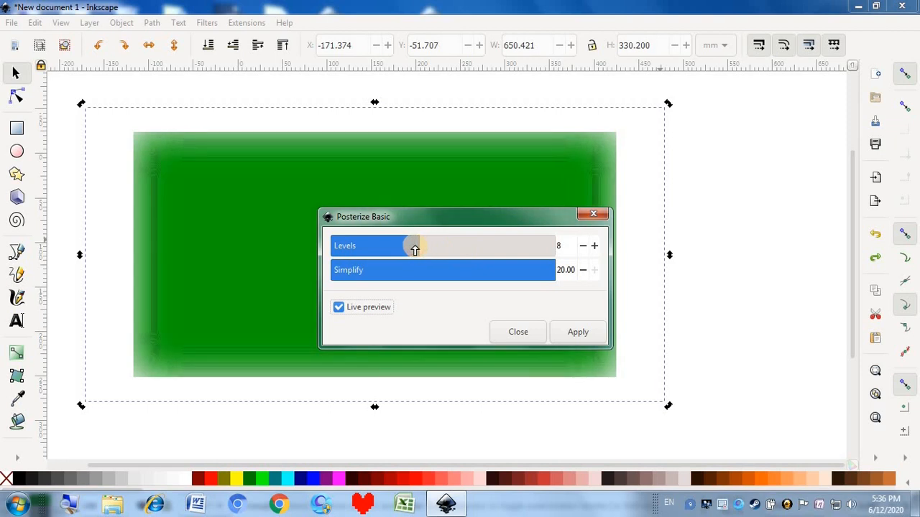
{"action": "left_click_drag", "start_coordinate": [542, 251], "coordinate": [346, 247]}
{"action": "left_click_drag", "start_coordinate": [397, 269], "coordinate": [413, 270]}
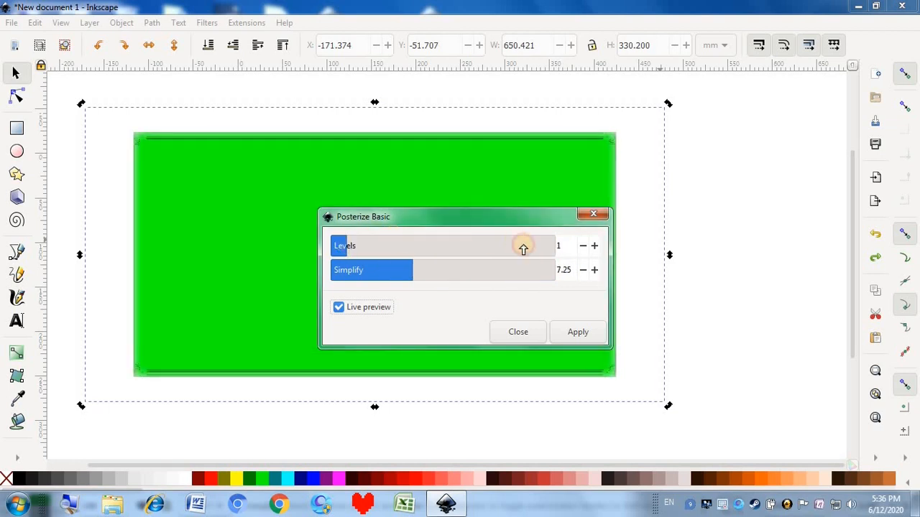
{"action": "left_click", "coordinate": [523, 268]}
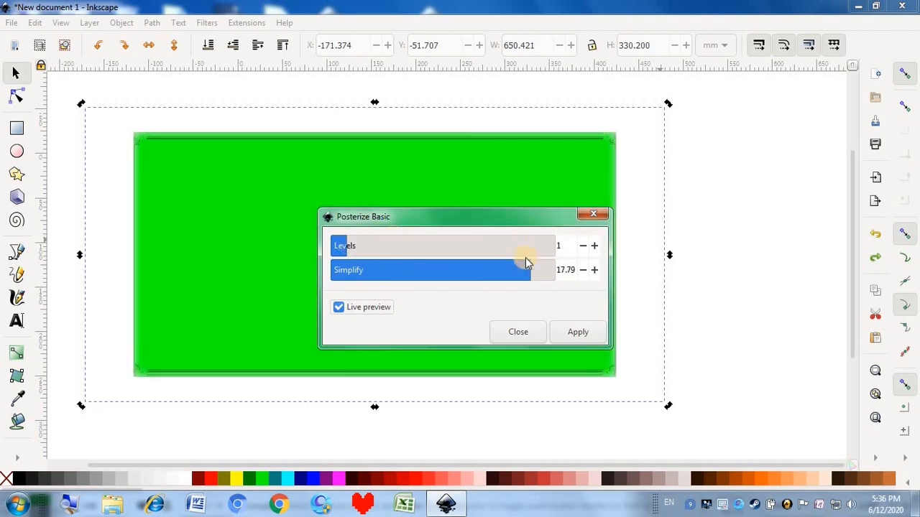
{"action": "left_click", "coordinate": [577, 332]}
{"action": "left_click", "coordinate": [596, 217]}
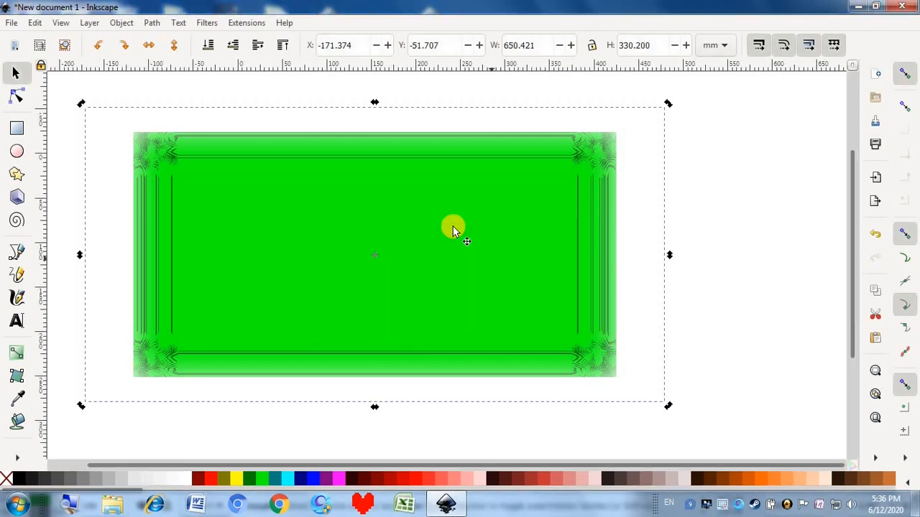
Undo the Posterize Basic filter after a trial move, and reposition the plain rectangle at about X -60 mm, Y -14 mm
{"action": "left_click_drag", "start_coordinate": [453, 226], "coordinate": [492, 227]}
{"action": "key", "text": "ctrl+z"}
{"action": "key", "text": "ctrl+z"}
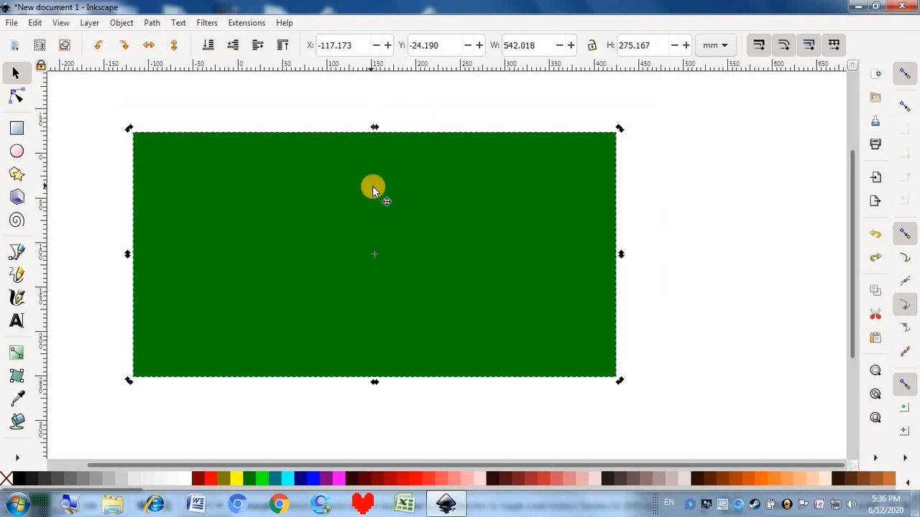
{"action": "left_click_drag", "start_coordinate": [422, 150], "coordinate": [475, 168]}
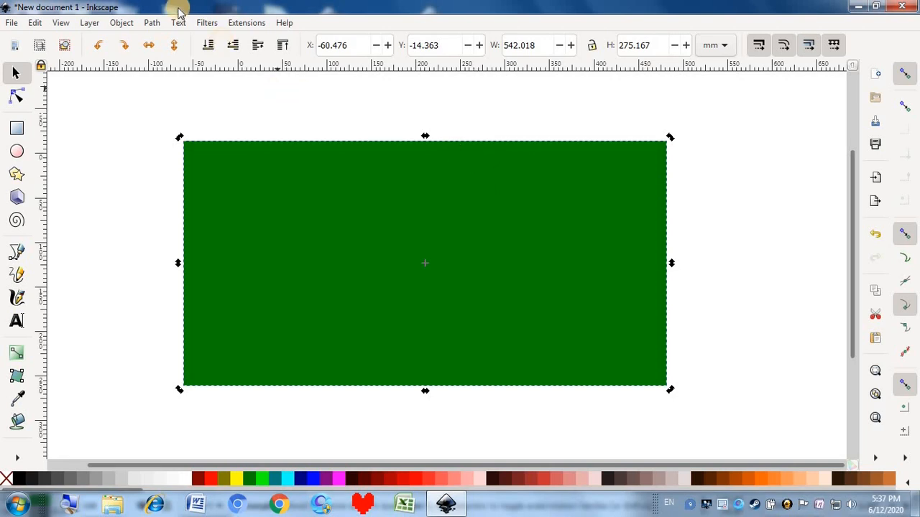
{"action": "left_click", "coordinate": [206, 23]}
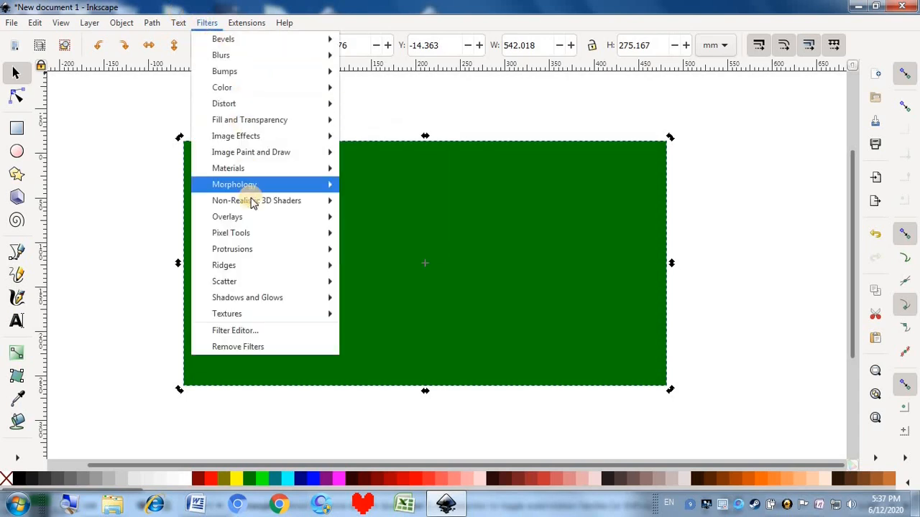
{"action": "mouse_move", "coordinate": [253, 237]}
{"action": "mouse_move", "coordinate": [253, 219]}
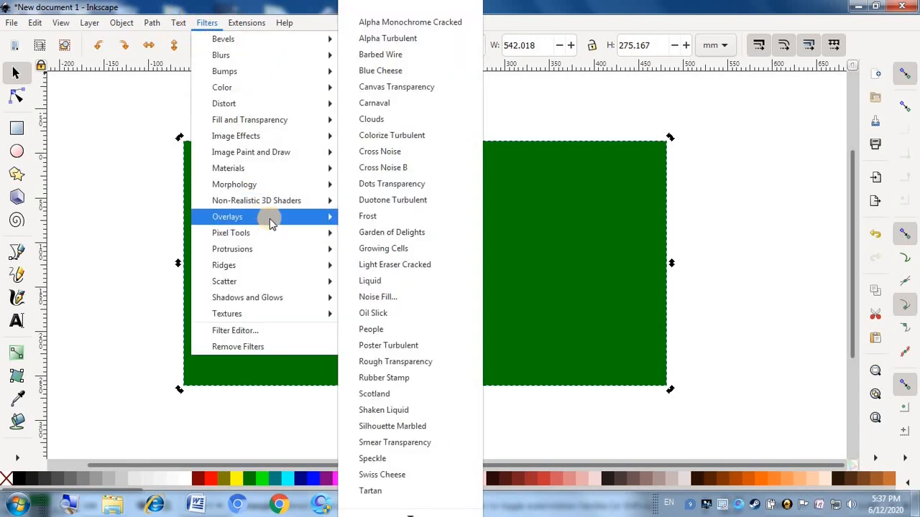
{"action": "mouse_move", "coordinate": [410, 510]}
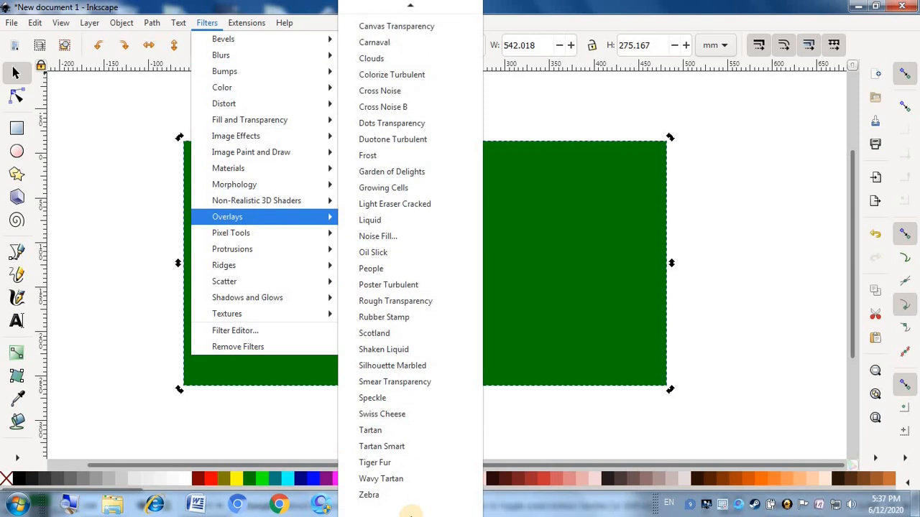
{"action": "left_click", "coordinate": [718, 225]}
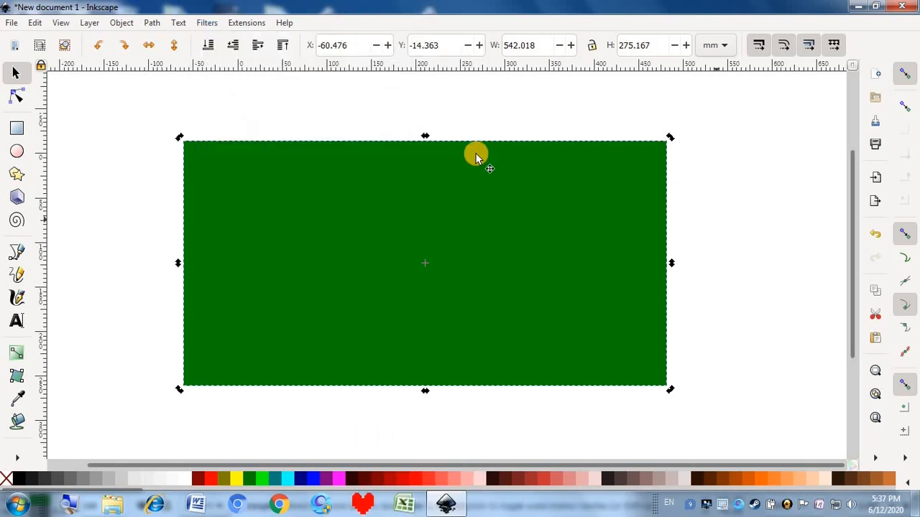